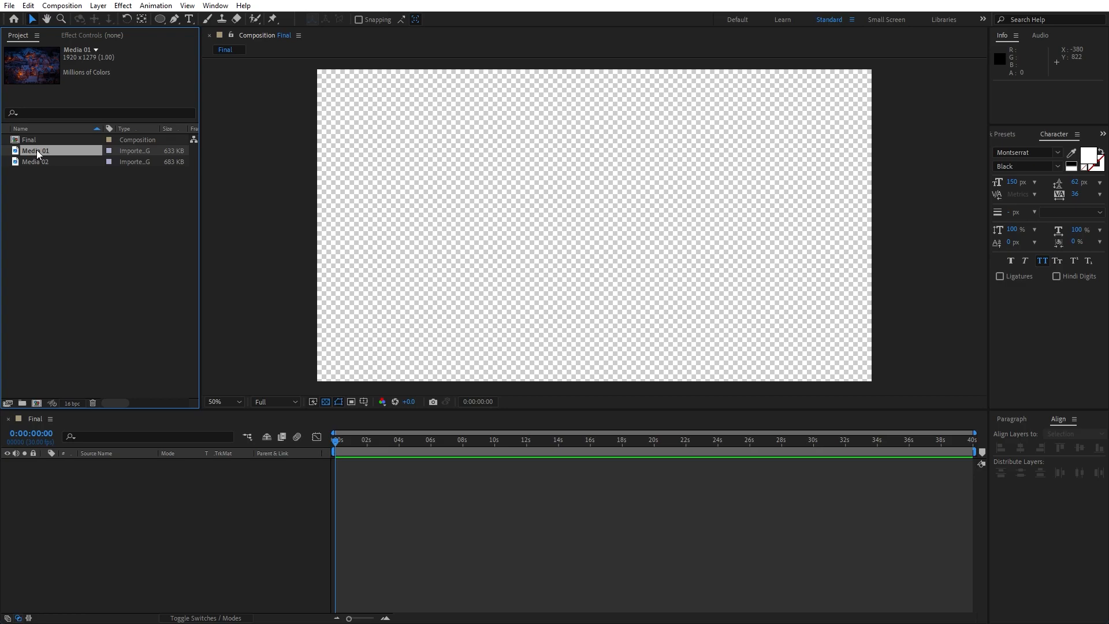
Add Media 01 to the Final composition and keyframe its Scale at 120% at the start of the timeline
{"action": "left_click_drag", "start_coordinate": [36, 150], "coordinate": [130, 546]}
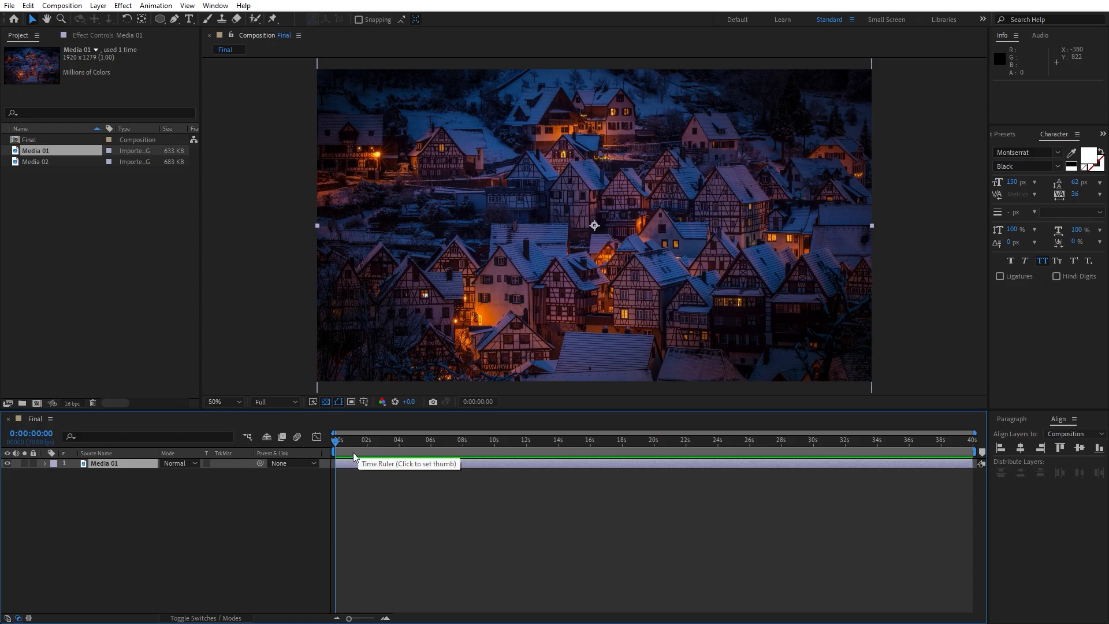
{"action": "key", "text": "s"}
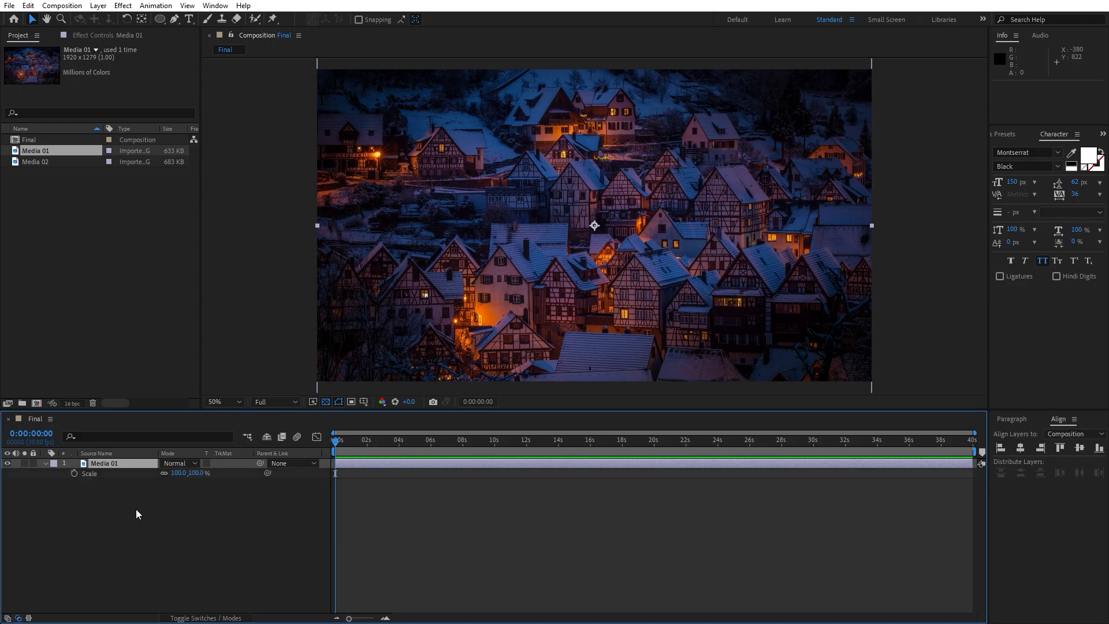
{"action": "left_click", "coordinate": [74, 474]}
{"action": "left_click", "coordinate": [178, 473]}
{"action": "type", "text": "120"}
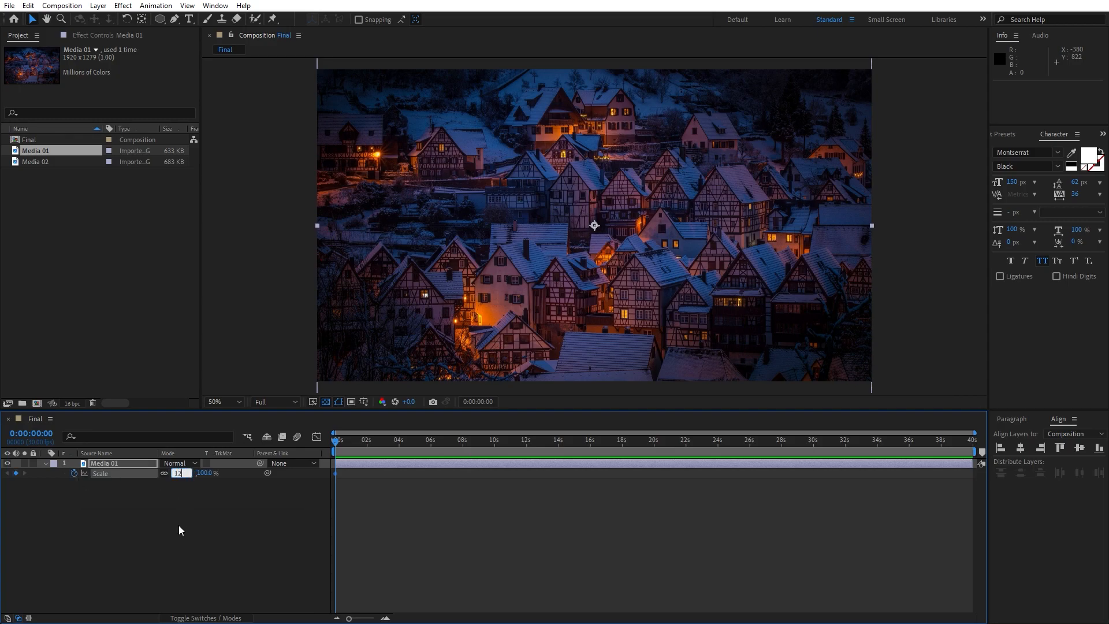
{"action": "left_click", "coordinate": [181, 540]}
Add a second Scale keyframe of 100% to Media 01 further along the timeline and preview the slow zoom-out
{"action": "mouse_move", "coordinate": [345, 448]}
{"action": "left_mouse_down"}
{"action": "mouse_move", "coordinate": [432, 438]}
{"action": "mouse_move", "coordinate": [347, 446]}
{"action": "mouse_move", "coordinate": [361, 441]}
{"action": "left_mouse_up"}
{"action": "left_click", "coordinate": [178, 473]}
{"action": "type", "text": "100"}
{"action": "left_click", "coordinate": [181, 510]}
{"action": "left_click", "coordinate": [372, 445]}
{"action": "key", "text": "space"}
{"action": "left_click", "coordinate": [46, 464]}
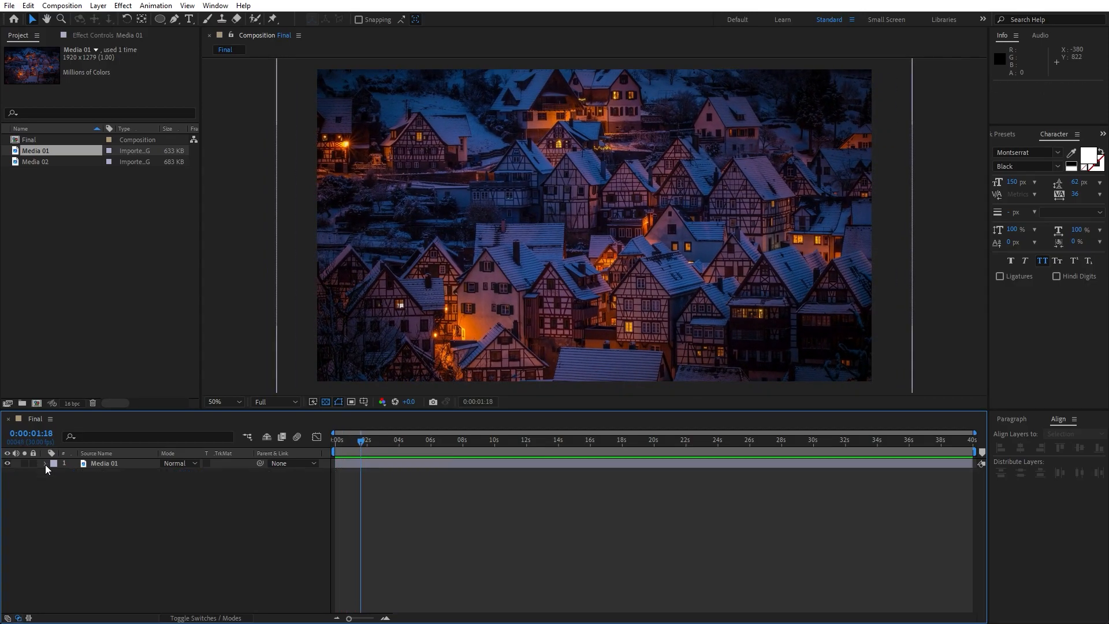
Create a white text layer reading CREATIVE near the middle of the composition
{"action": "left_click", "coordinate": [188, 19]}
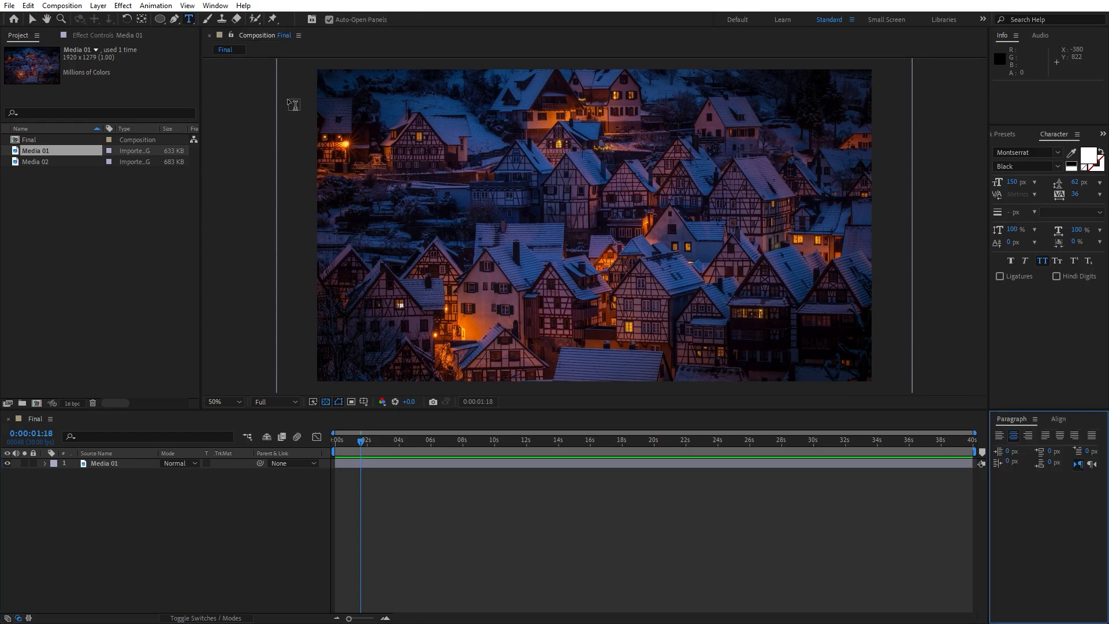
{"action": "left_click", "coordinate": [537, 234]}
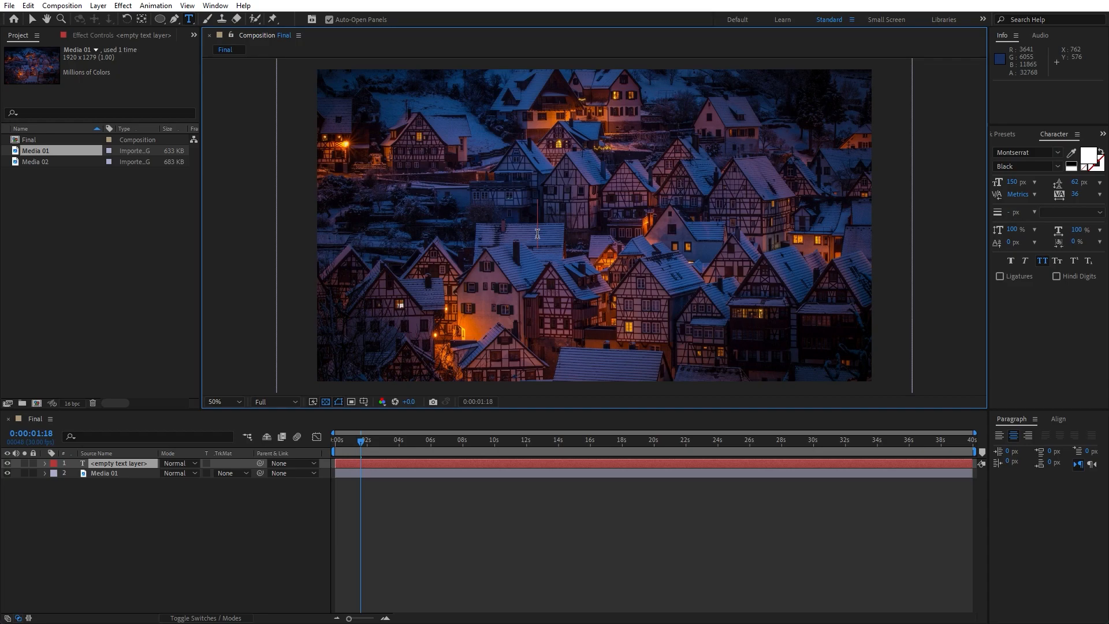
{"action": "type", "text": "C"}
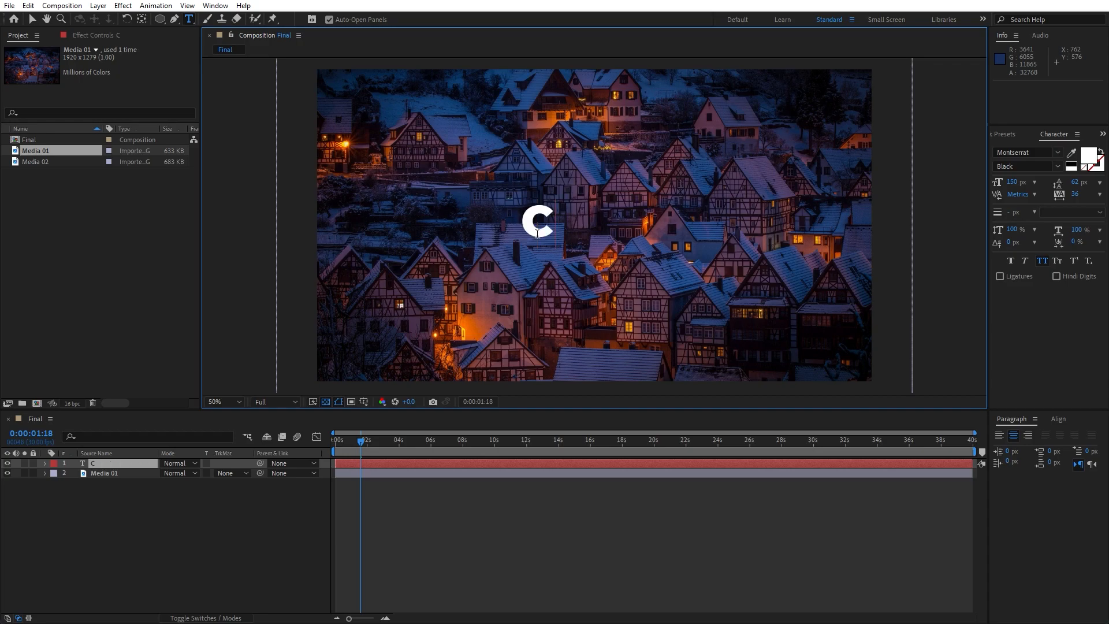
{"action": "type", "text": "REATIVE"}
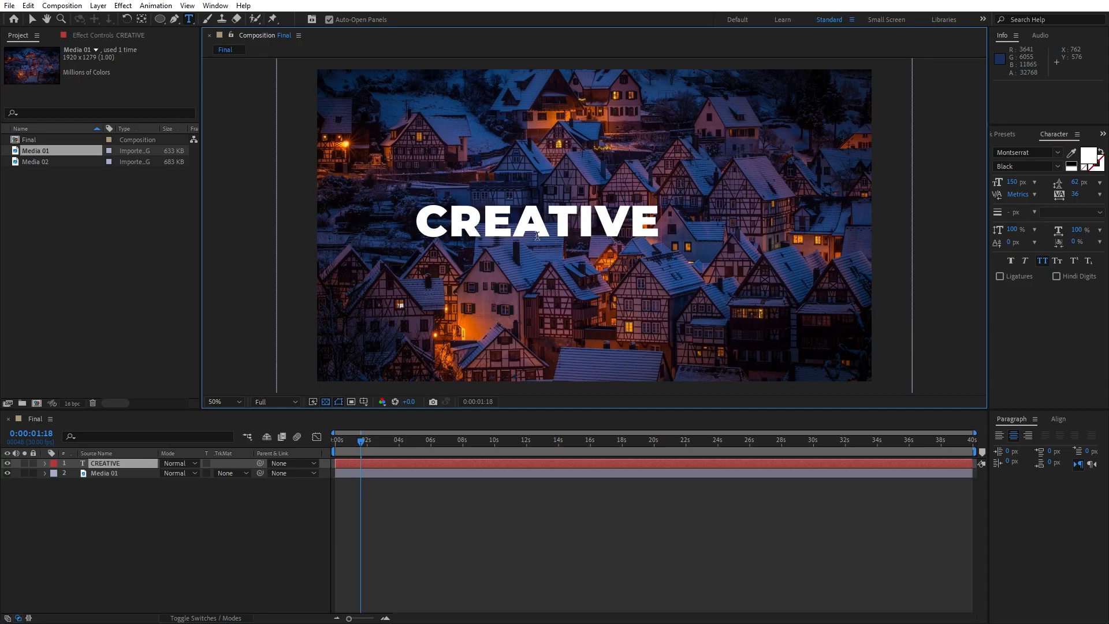
{"action": "left_click", "coordinate": [229, 506]}
Align the CREATIVE text layer to the horizontal and vertical centre of the composition
{"action": "left_click", "coordinate": [123, 463]}
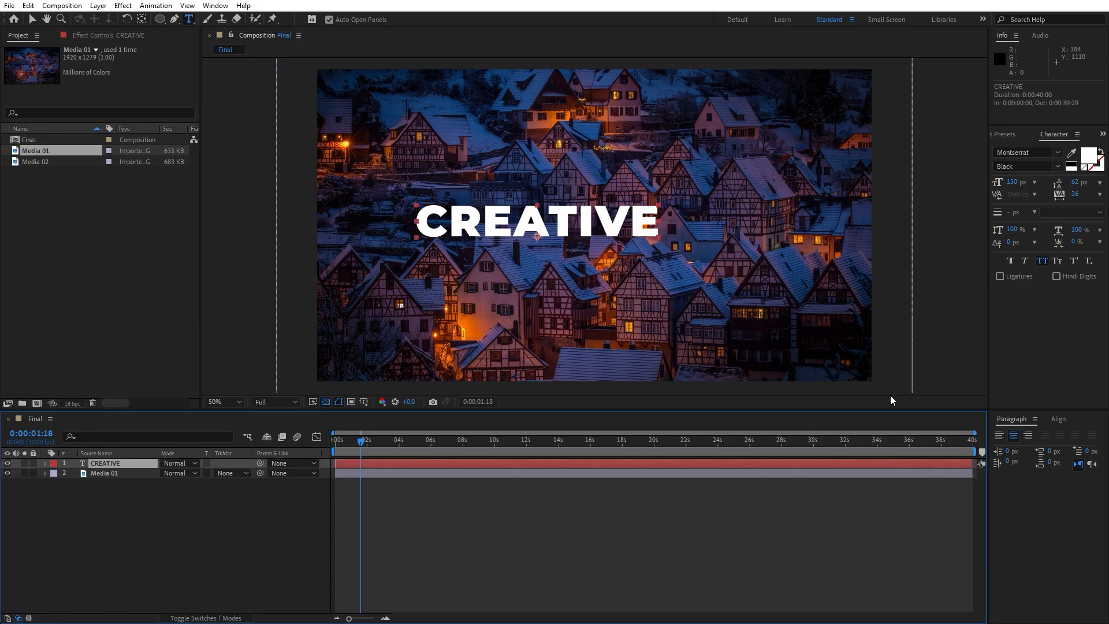
{"action": "left_click", "coordinate": [1056, 417]}
{"action": "left_click", "coordinate": [1020, 447]}
{"action": "left_click", "coordinate": [1079, 448]}
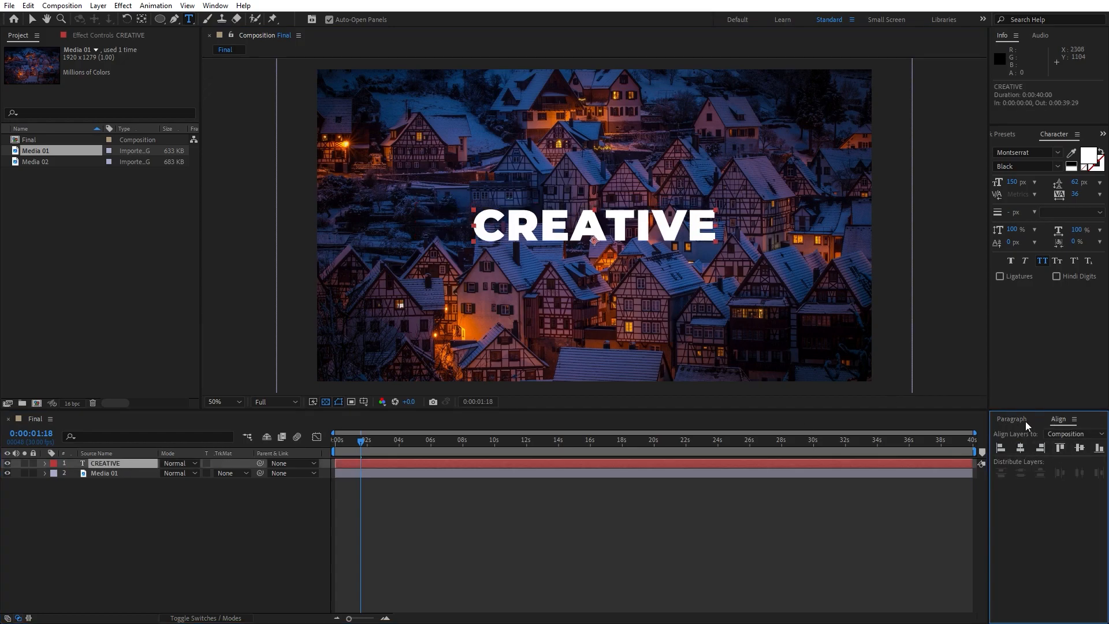
{"action": "left_click", "coordinate": [215, 5]}
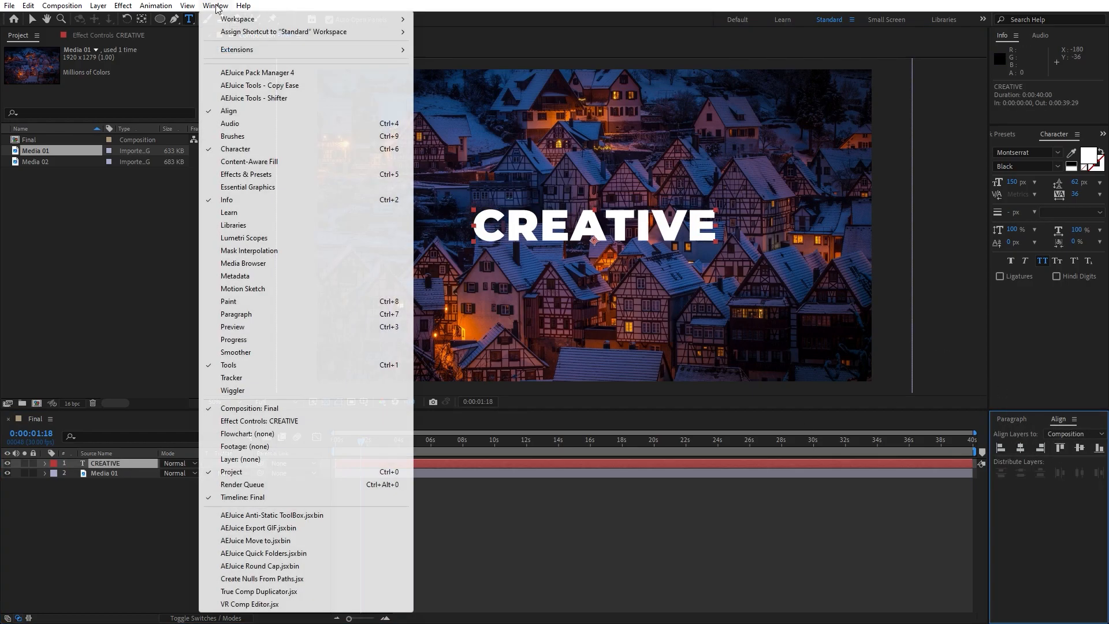
{"action": "left_click", "coordinate": [78, 520]}
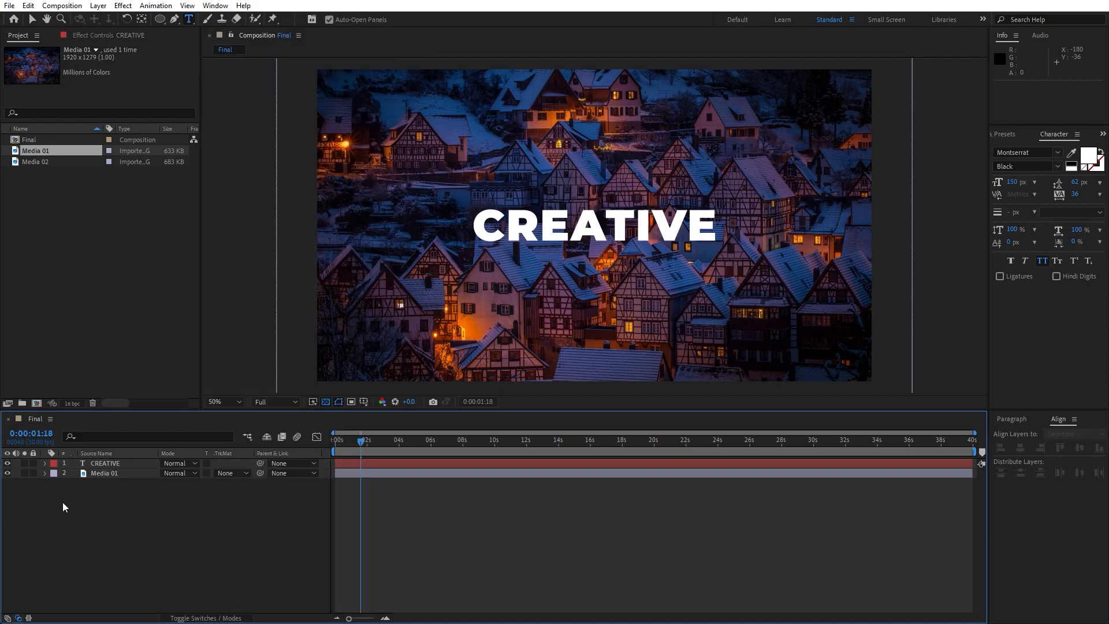
Add a Position animator to the CREATIVE text and enable per-character 3D for it
{"action": "left_click", "coordinate": [45, 463]}
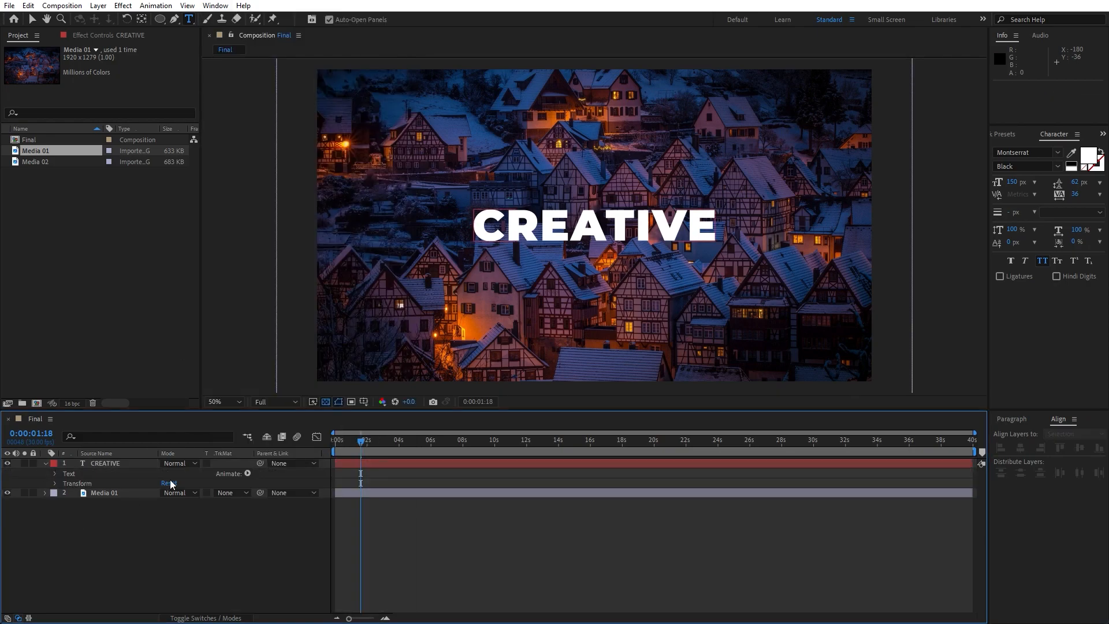
{"action": "left_click", "coordinate": [248, 474]}
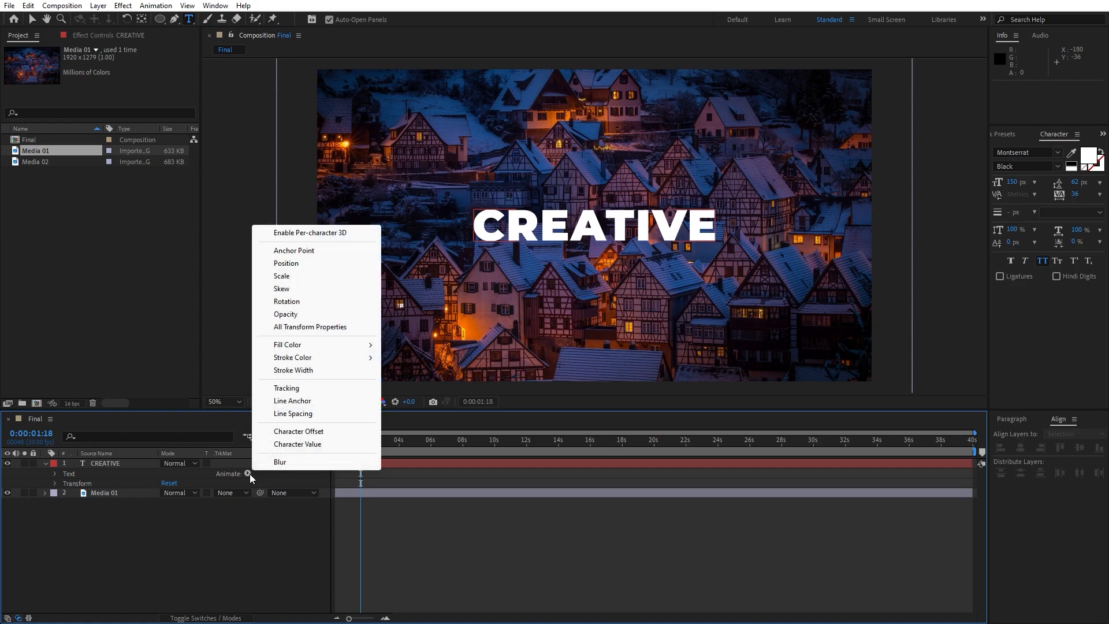
{"action": "left_click", "coordinate": [321, 268]}
{"action": "left_click", "coordinate": [164, 578]}
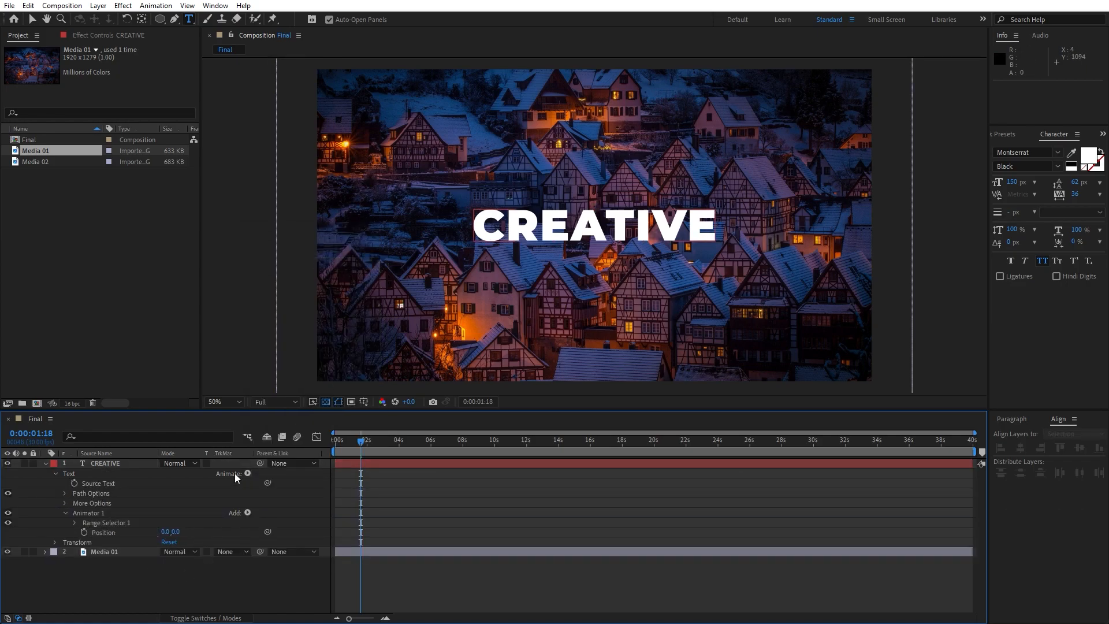
{"action": "left_click", "coordinate": [247, 513]}
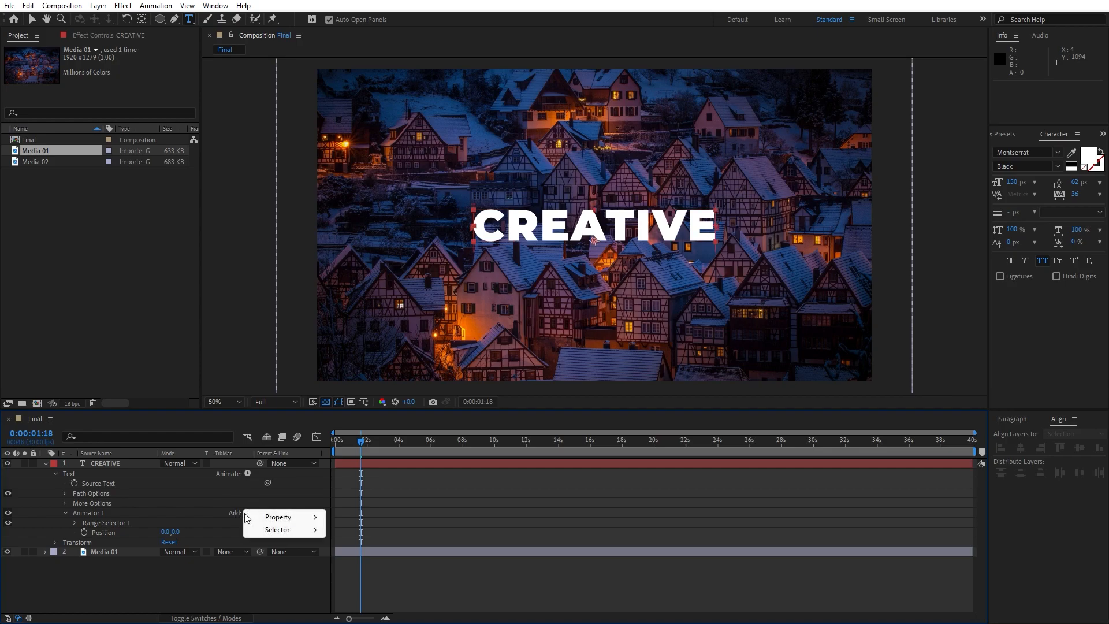
{"action": "mouse_move", "coordinate": [298, 518]}
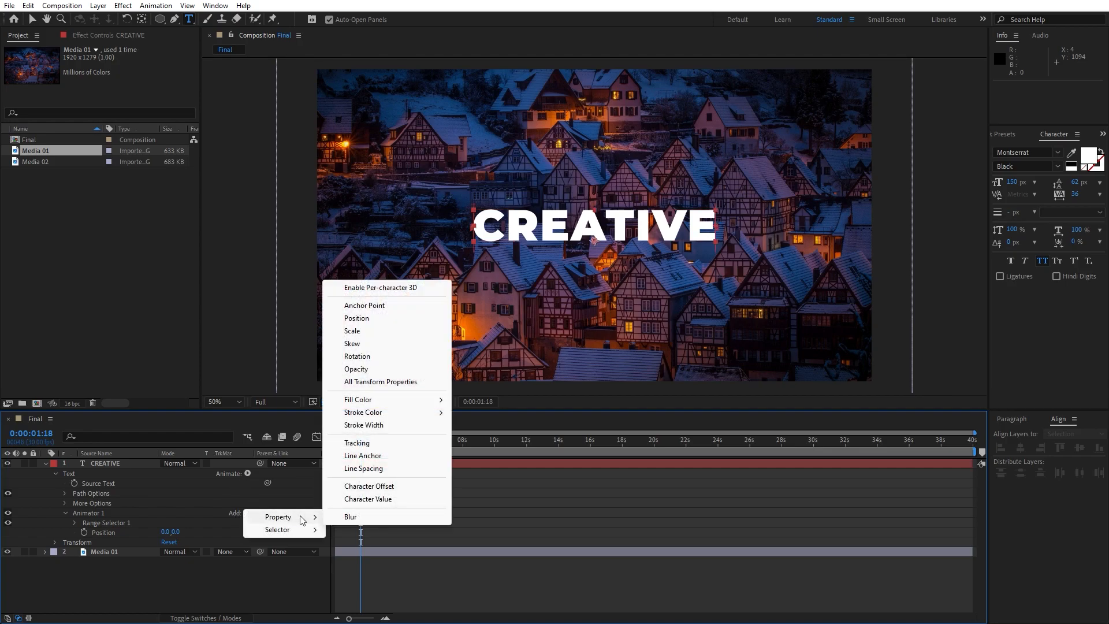
{"action": "left_click", "coordinate": [380, 287]}
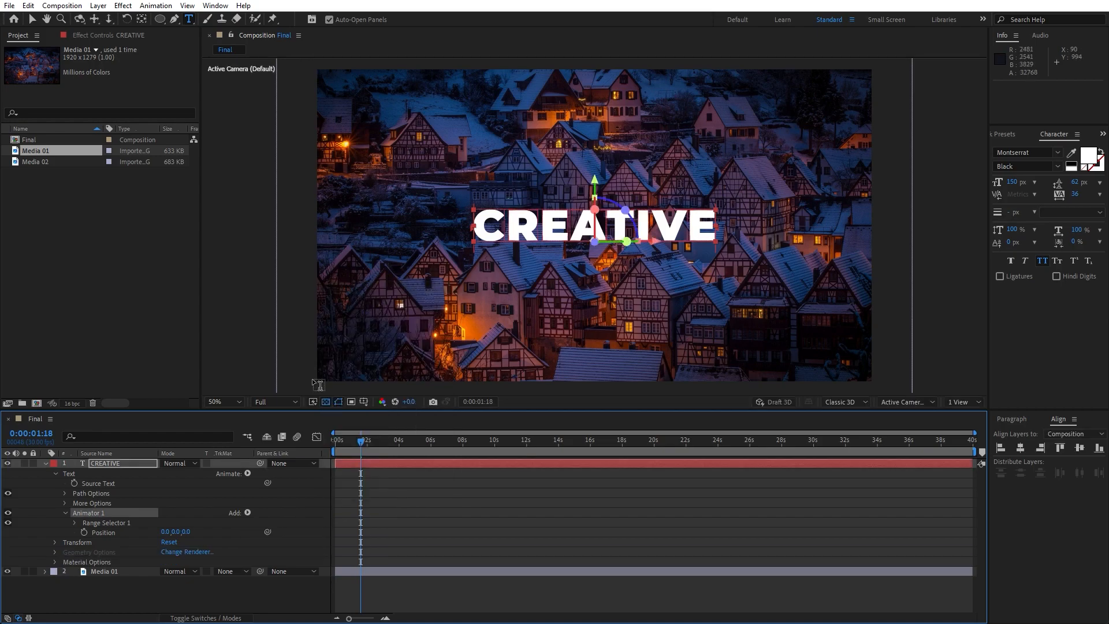
Set Range Selector 1's advanced Shape to Ramp Up, with Ease High and Ease Low both at 50%
{"action": "left_click", "coordinate": [75, 523]}
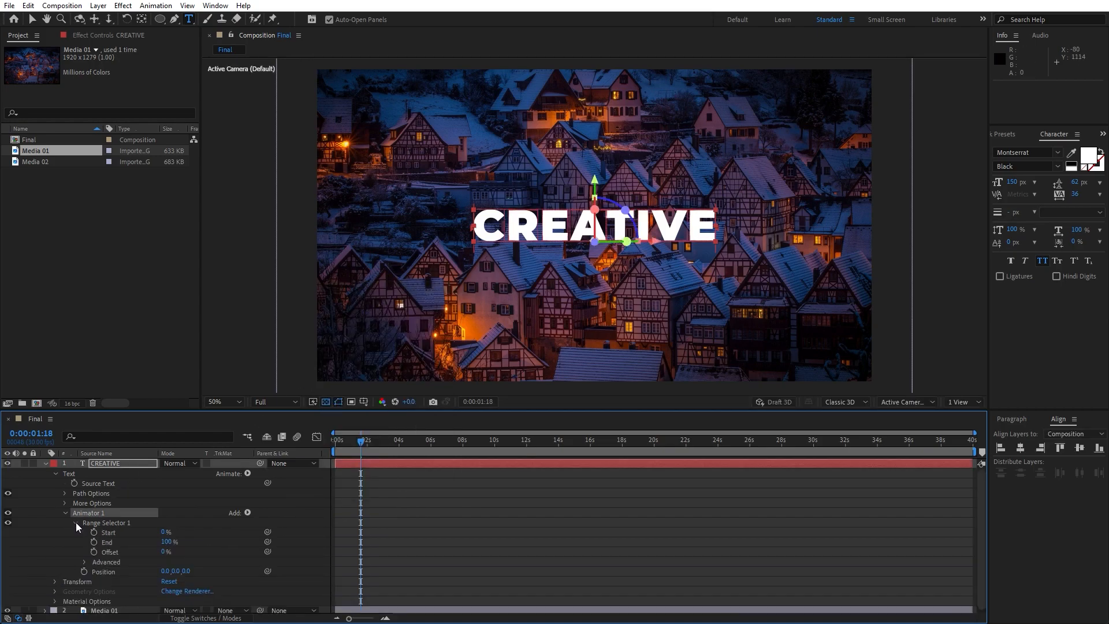
{"action": "left_click", "coordinate": [85, 562]}
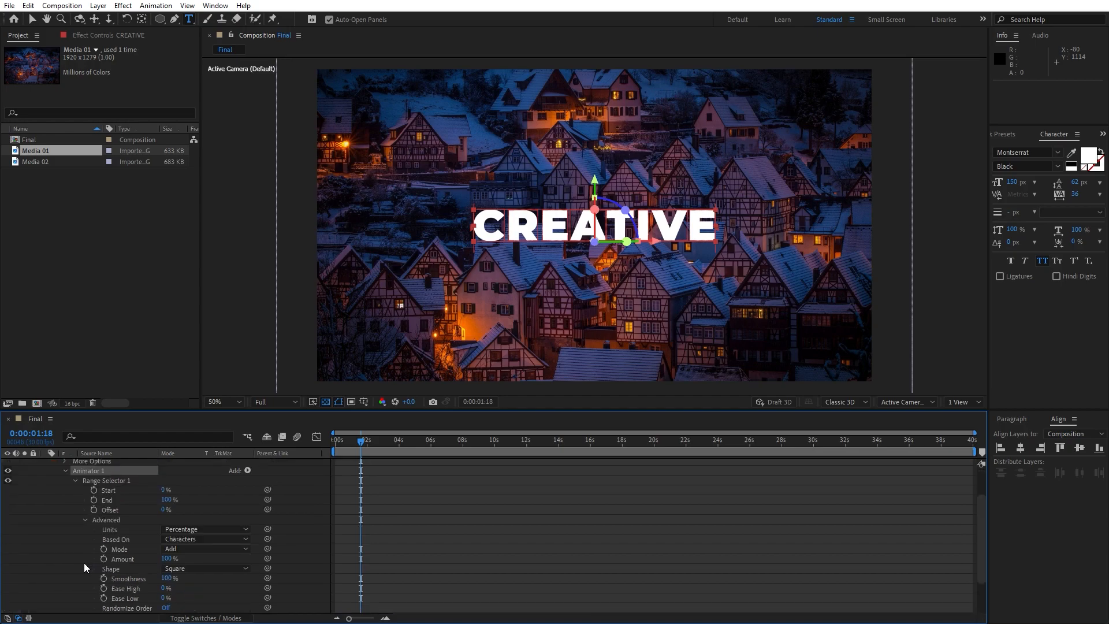
{"action": "left_click", "coordinate": [179, 569]}
{"action": "left_click", "coordinate": [196, 505]}
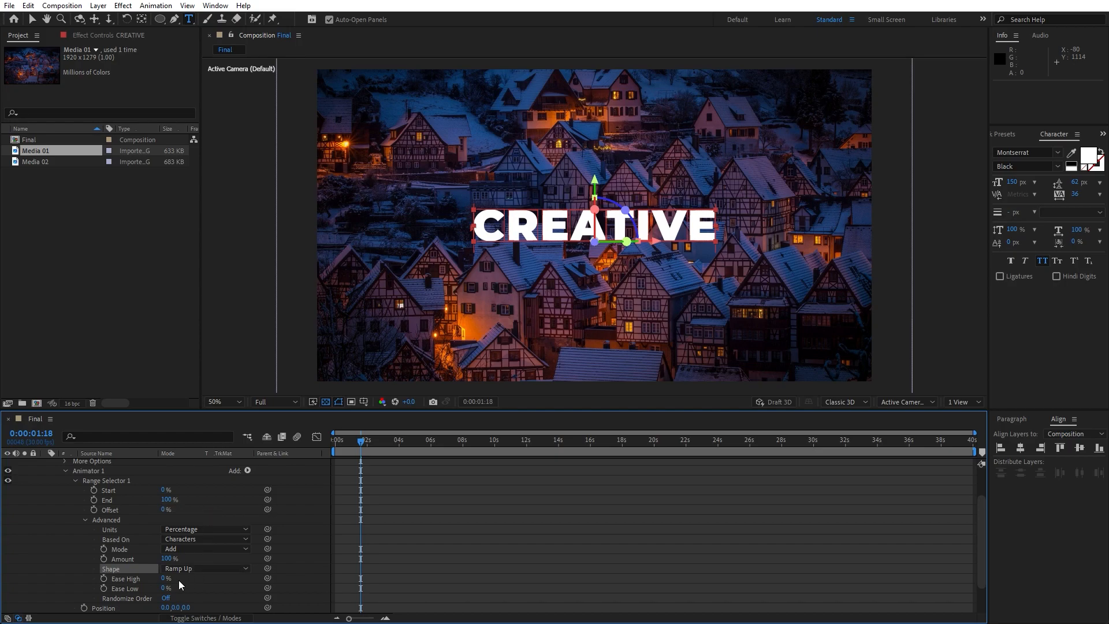
{"action": "left_click", "coordinate": [164, 579]}
{"action": "type", "text": "50"}
{"action": "key", "text": "Tab"}
{"action": "type", "text": "5"}
{"action": "key", "text": "Return"}
Set the text animator's Position to 0, 0, -3000 and scrub the opening frames to check it
{"action": "key", "text": "Home"}
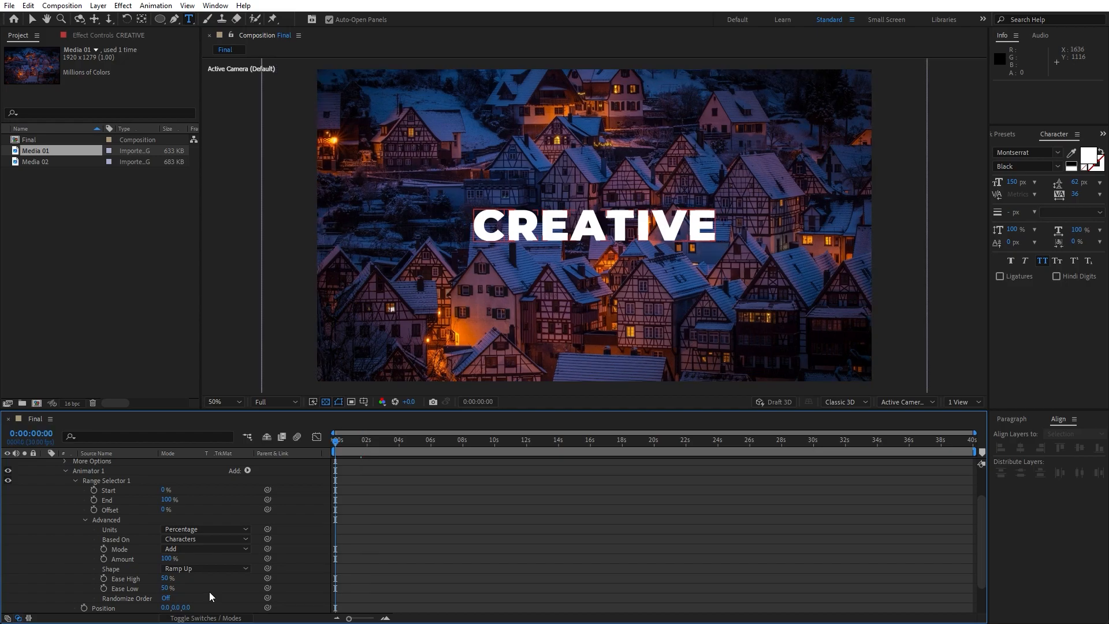
{"action": "left_click", "coordinate": [186, 607]}
{"action": "key", "text": "Return"}
{"action": "mouse_move", "coordinate": [347, 441]}
{"action": "left_mouse_down"}
{"action": "mouse_move", "coordinate": [438, 442]}
{"action": "mouse_move", "coordinate": [339, 443]}
{"action": "left_mouse_up"}
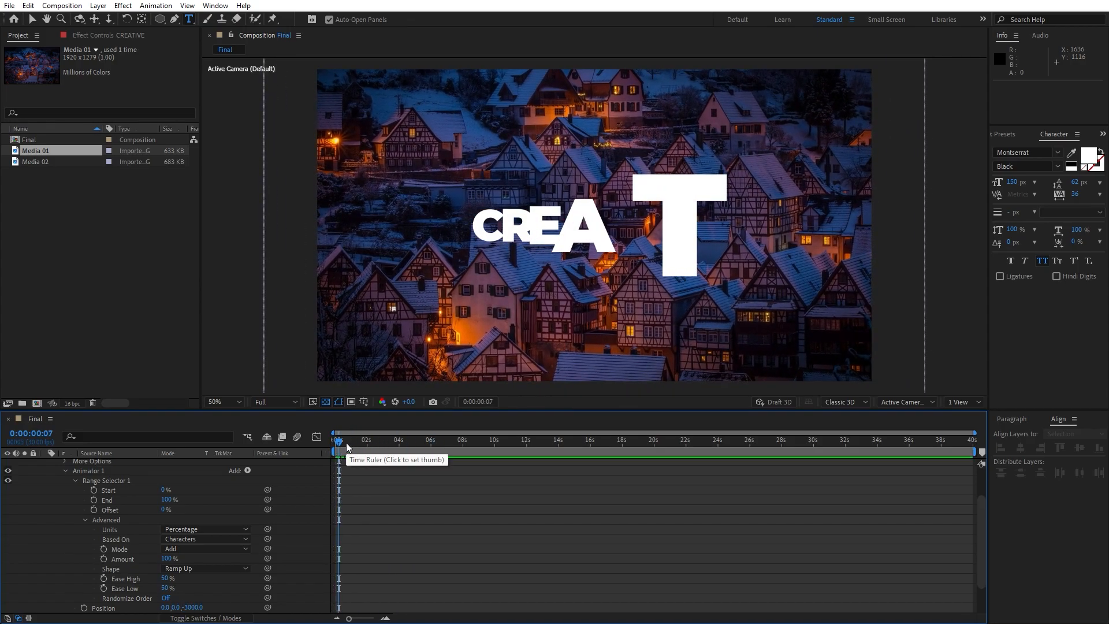
Keyframe Range Selector 1's Offset from -100% at the timeline start to 100% just before 2 seconds, and preview the letters' movement
{"action": "left_click_drag", "start_coordinate": [348, 442], "coordinate": [313, 442]}
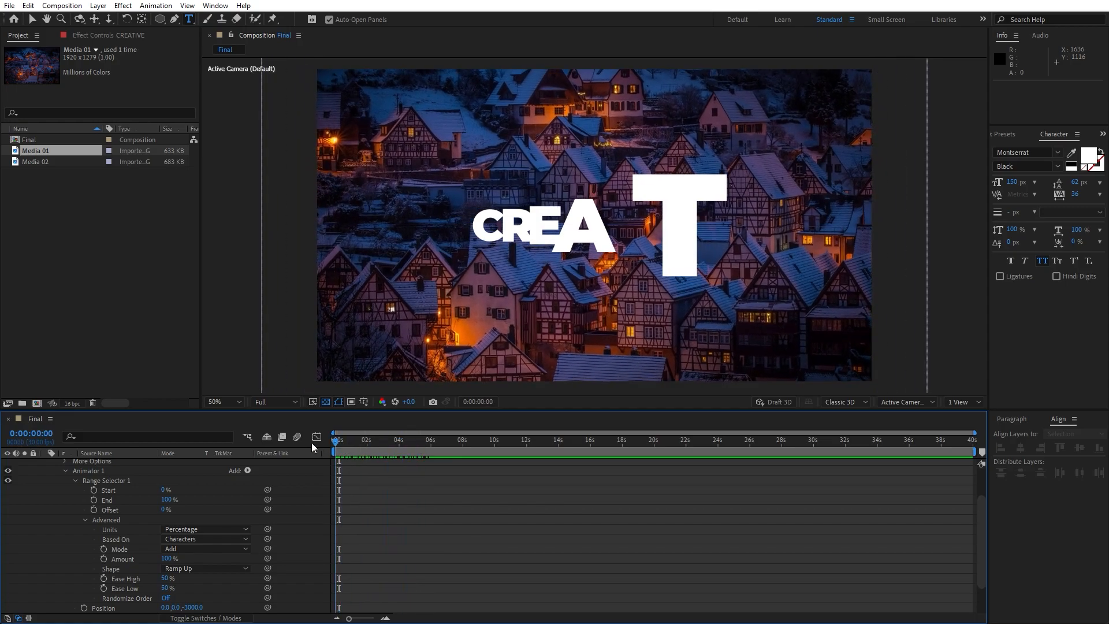
{"action": "left_click", "coordinate": [93, 510]}
{"action": "left_click", "coordinate": [164, 509]}
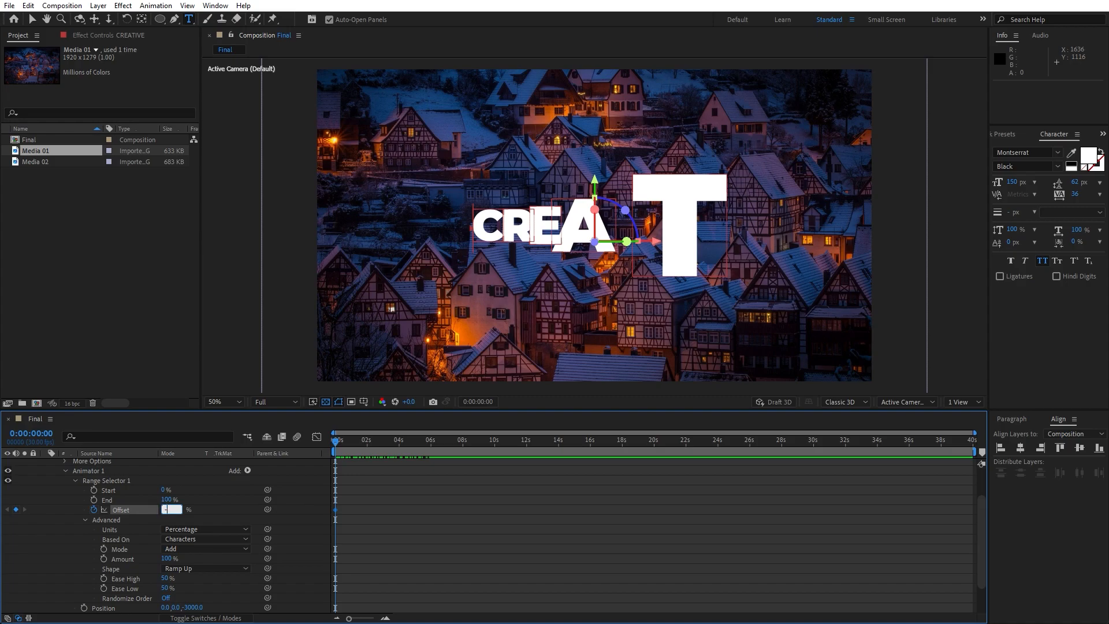
{"action": "left_click", "coordinate": [210, 484]}
{"action": "left_click_drag", "start_coordinate": [352, 444], "coordinate": [365, 446]}
{"action": "left_click", "coordinate": [168, 509]}
{"action": "type", "text": "100"}
{"action": "left_click", "coordinate": [139, 501]}
{"action": "left_click", "coordinate": [342, 444]}
{"action": "key", "text": "space"}
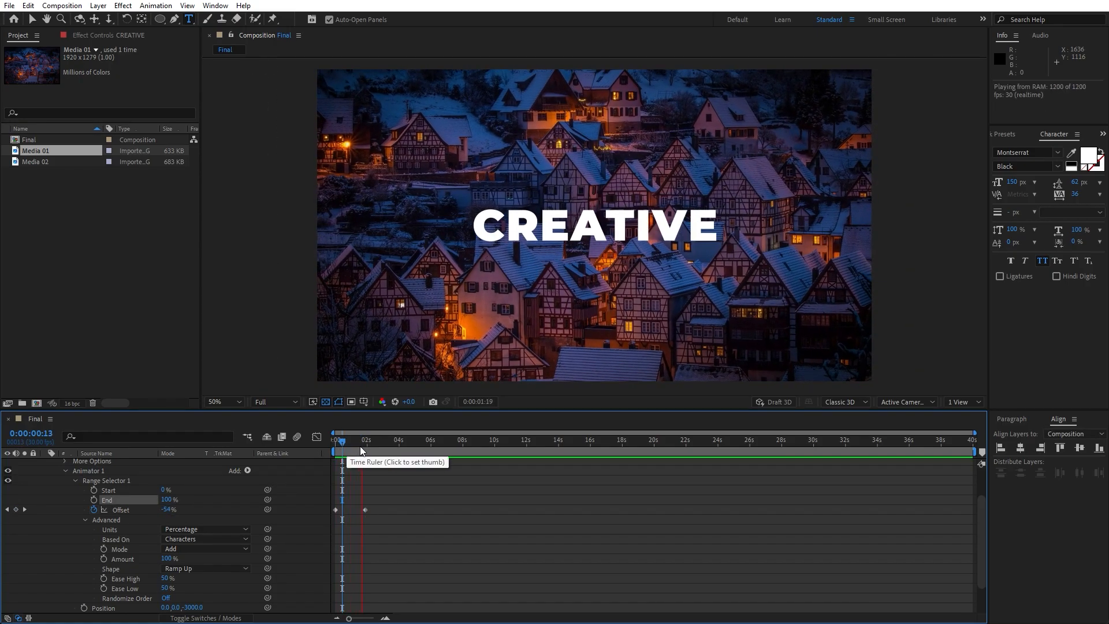
{"action": "key", "text": "space"}
{"action": "left_click_drag", "start_coordinate": [343, 448], "coordinate": [363, 451]}
Apply Easy Ease to both Offset keyframes and preview the text animation from the start
{"action": "left_click_drag", "start_coordinate": [349, 618], "coordinate": [363, 618]}
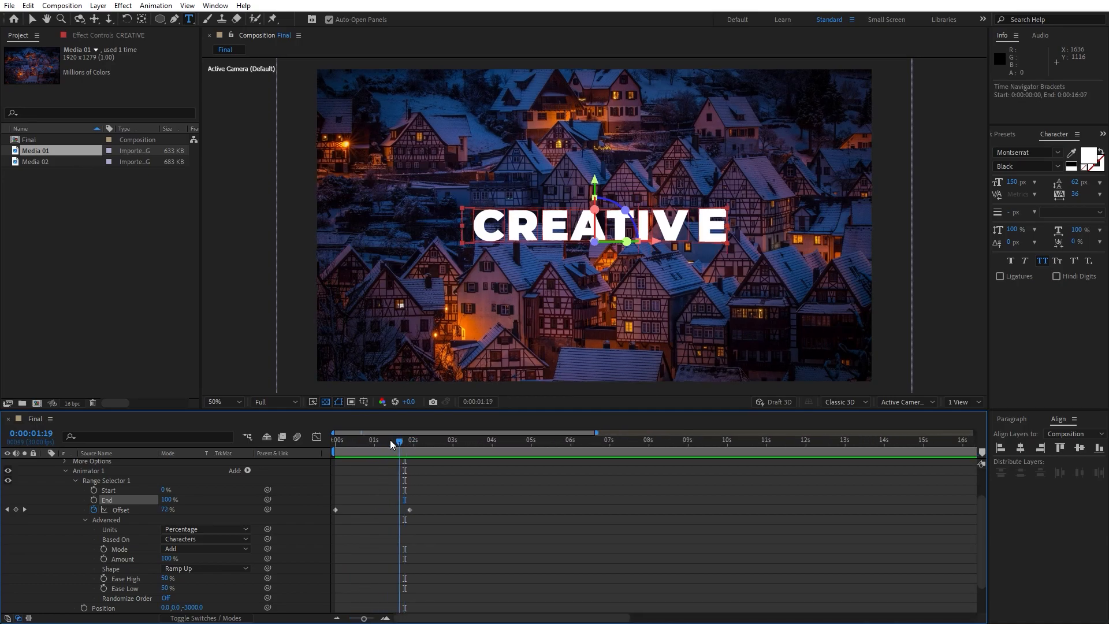
{"action": "left_click", "coordinate": [338, 443]}
{"action": "left_click_drag", "start_coordinate": [331, 451], "coordinate": [364, 456]}
{"action": "left_click_drag", "start_coordinate": [440, 482], "coordinate": [310, 536]}
{"action": "right_click", "coordinate": [337, 510]}
{"action": "mouse_move", "coordinate": [390, 503]}
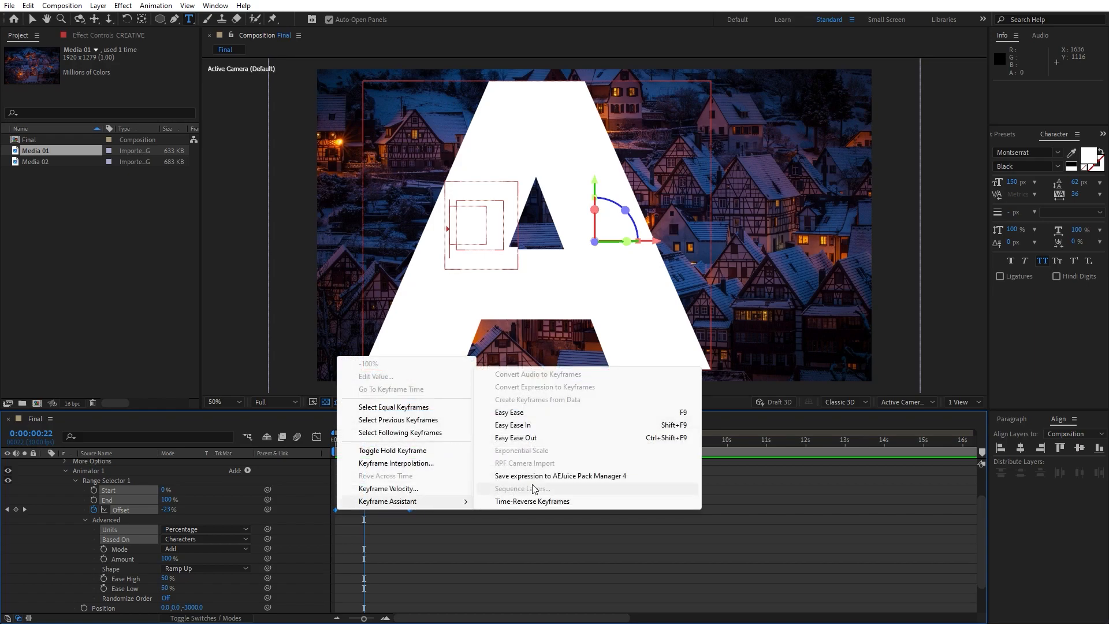
{"action": "left_click", "coordinate": [685, 413]}
{"action": "key", "text": "Home"}
{"action": "key", "text": "space"}
{"action": "left_click_drag", "start_coordinate": [339, 443], "coordinate": [387, 448]}
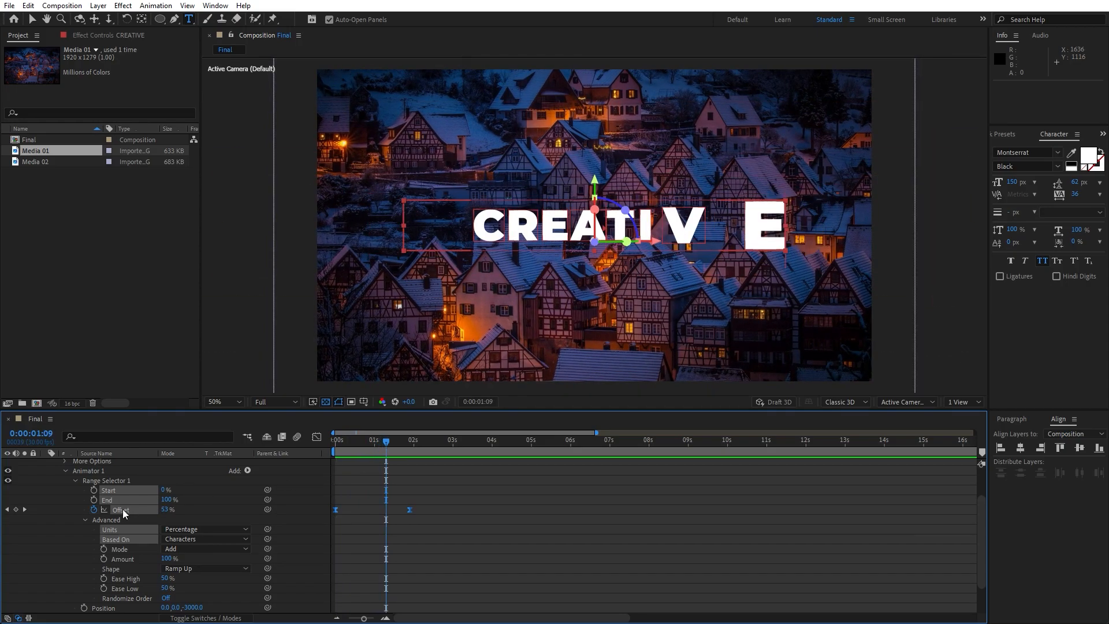
Collapse the CREATIVE layer's properties and deselect the layer
{"action": "scroll", "coordinate": [87, 511], "scroll_direction": "up", "scroll_amount": 3}
{"action": "left_click", "coordinate": [64, 512]}
{"action": "left_click", "coordinate": [46, 466]}
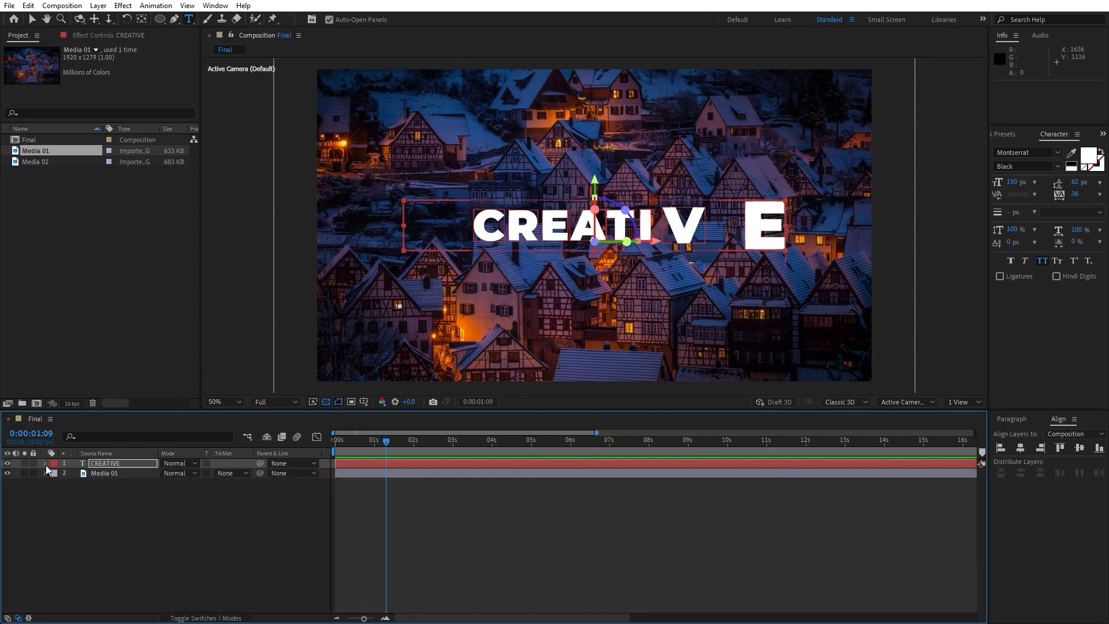
{"action": "left_click", "coordinate": [107, 527]}
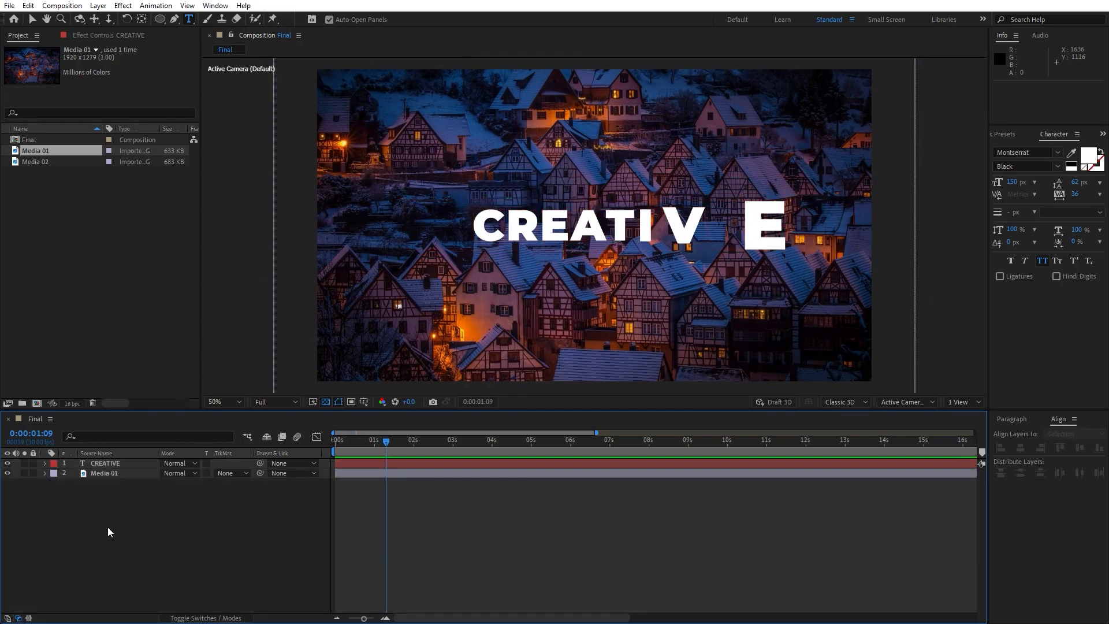
Create a black 1920 x 1080 px solid layer named Circle 01
{"action": "right_click", "coordinate": [148, 535]}
{"action": "mouse_move", "coordinate": [211, 392]}
{"action": "left_click", "coordinate": [360, 423]}
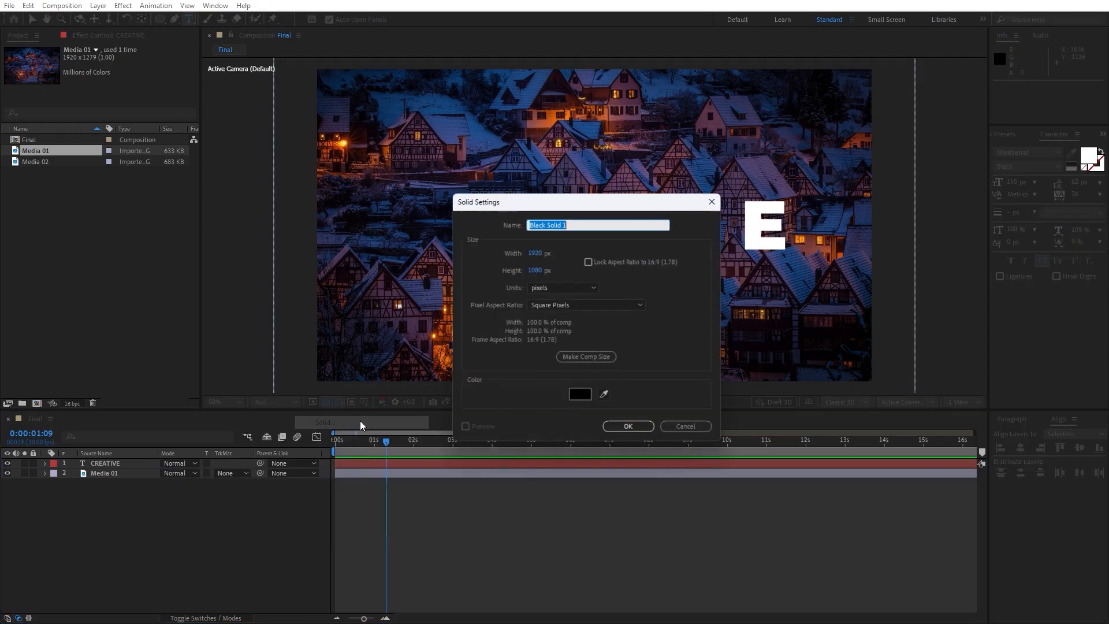
{"action": "type", "text": "Circle 01"}
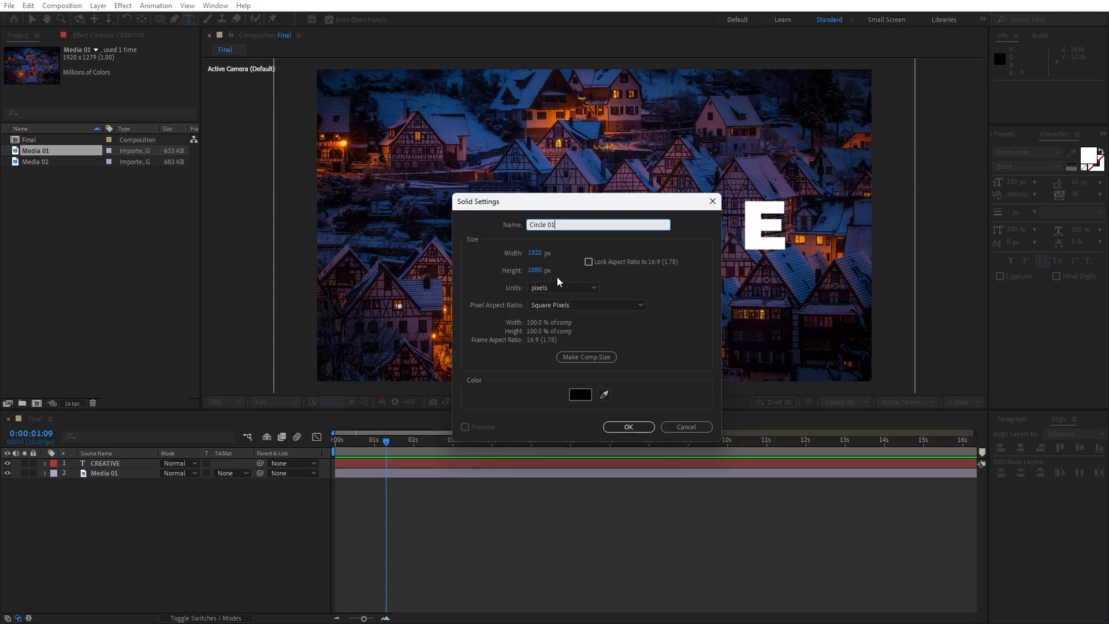
{"action": "left_click", "coordinate": [636, 428]}
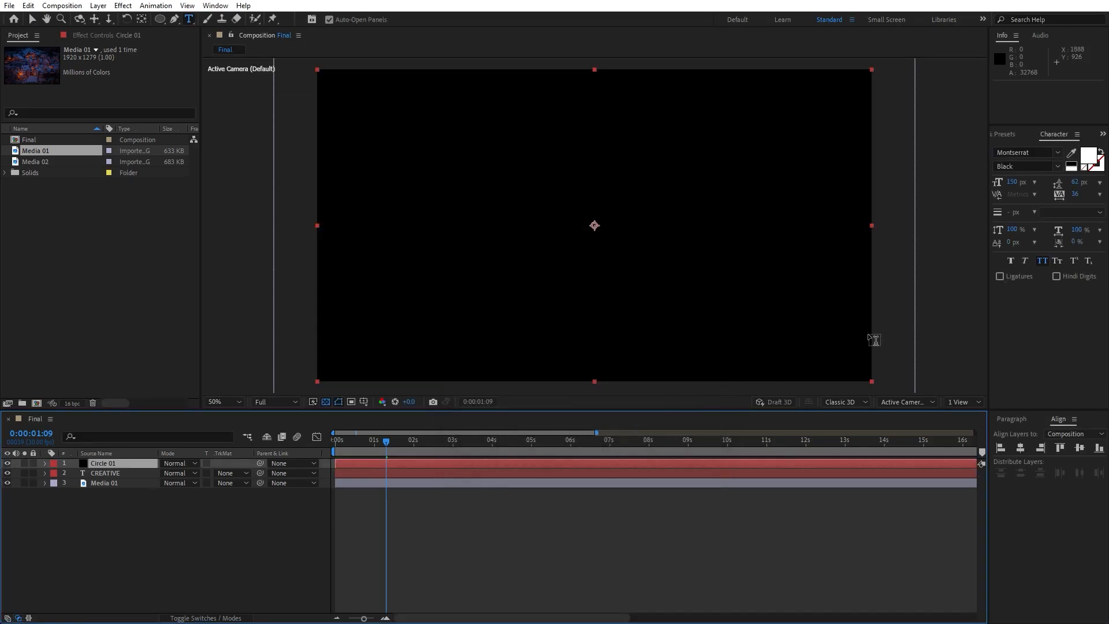
Apply the Circle effect to the Circle 01 layer
{"action": "left_click", "coordinate": [1016, 136]}
{"action": "left_click", "coordinate": [1034, 146]}
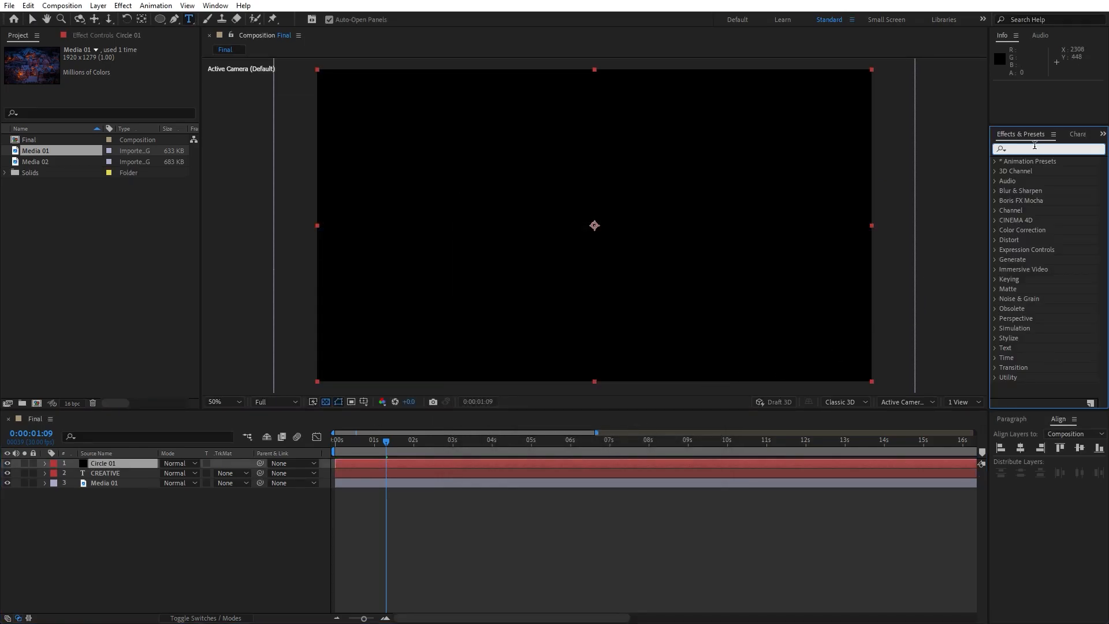
{"action": "type", "text": "circle"}
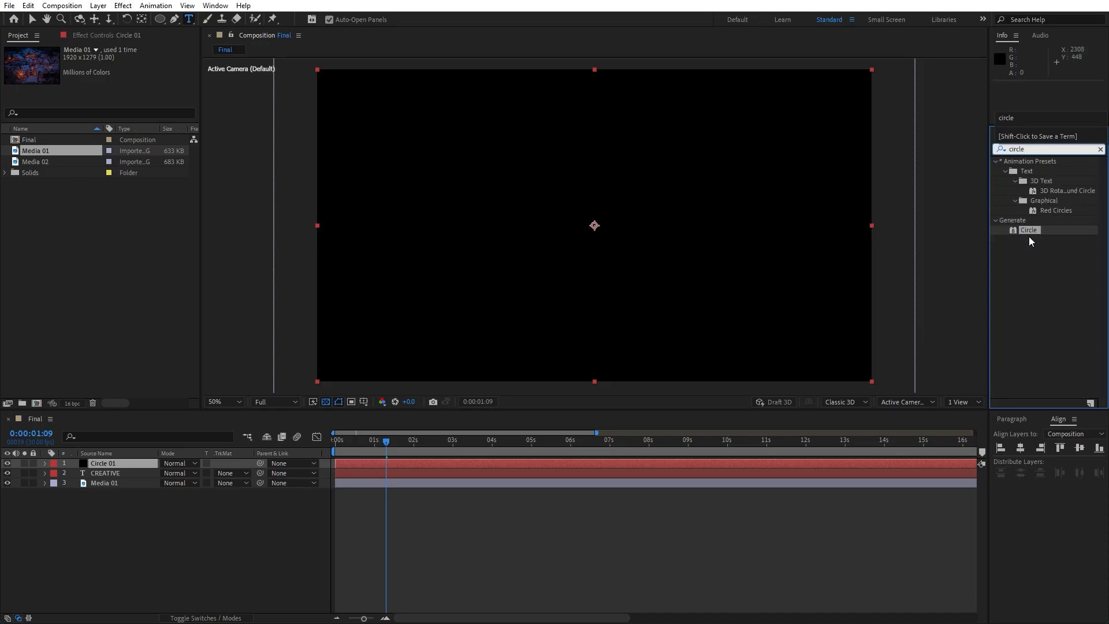
{"action": "left_click_drag", "start_coordinate": [1028, 238], "coordinate": [104, 465]}
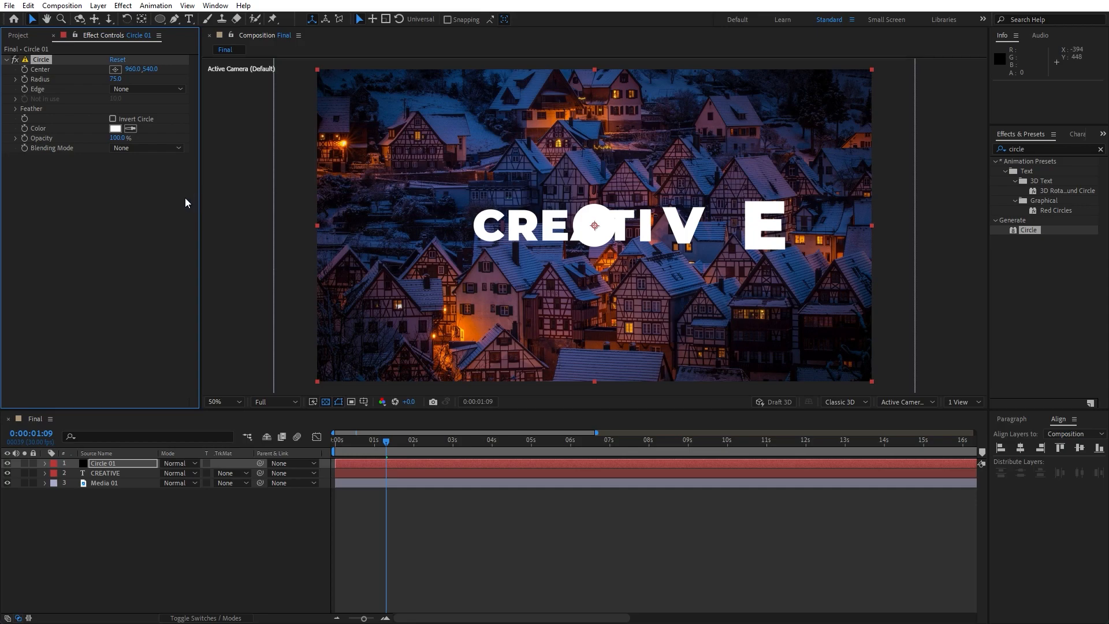
Invert the Circle effect on Circle 01, with Edge set to Edge Radius, Radius to 530 and Edge Radius to 350
{"action": "left_click", "coordinate": [113, 120]}
{"action": "left_click", "coordinate": [132, 90]}
{"action": "left_click", "coordinate": [144, 114]}
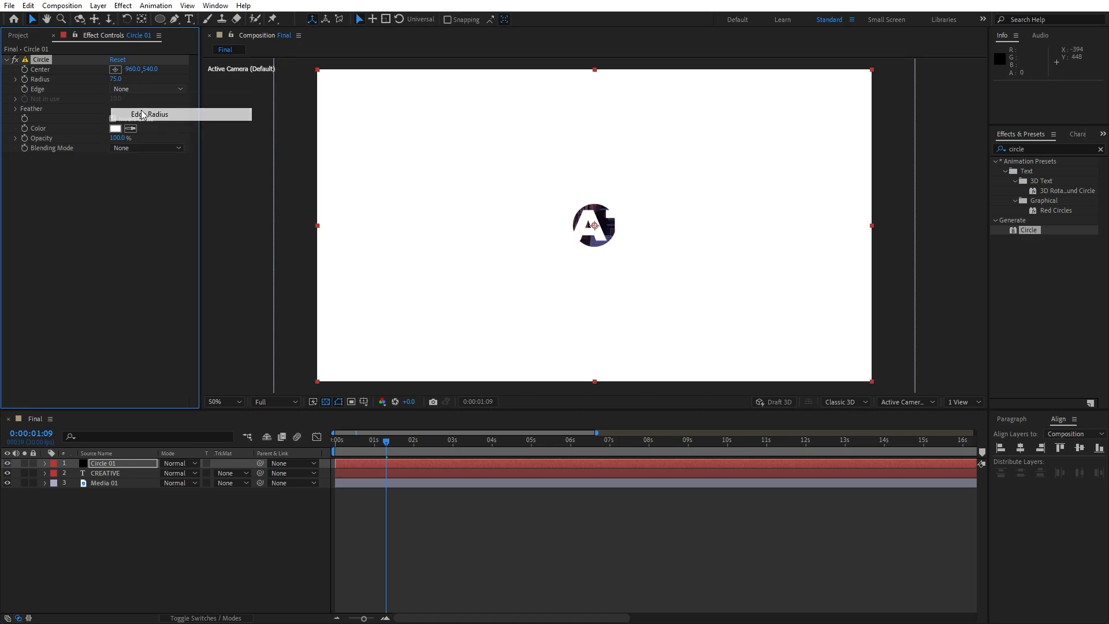
{"action": "left_click", "coordinate": [112, 79]}
{"action": "type", "text": "5"}
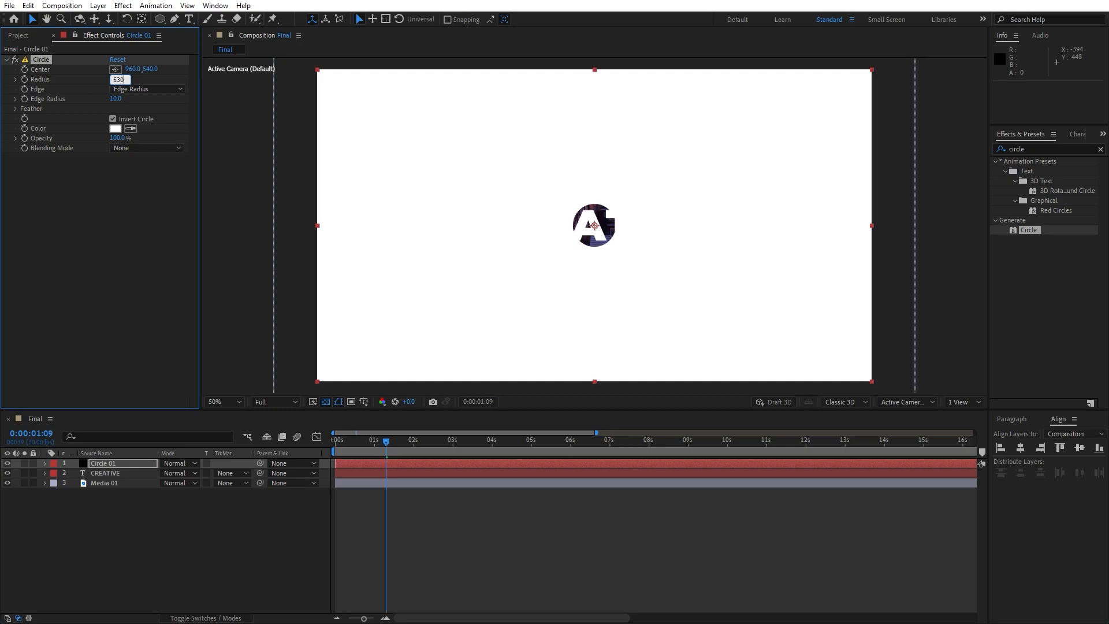
{"action": "type", "text": "30"}
{"action": "key", "text": "Return"}
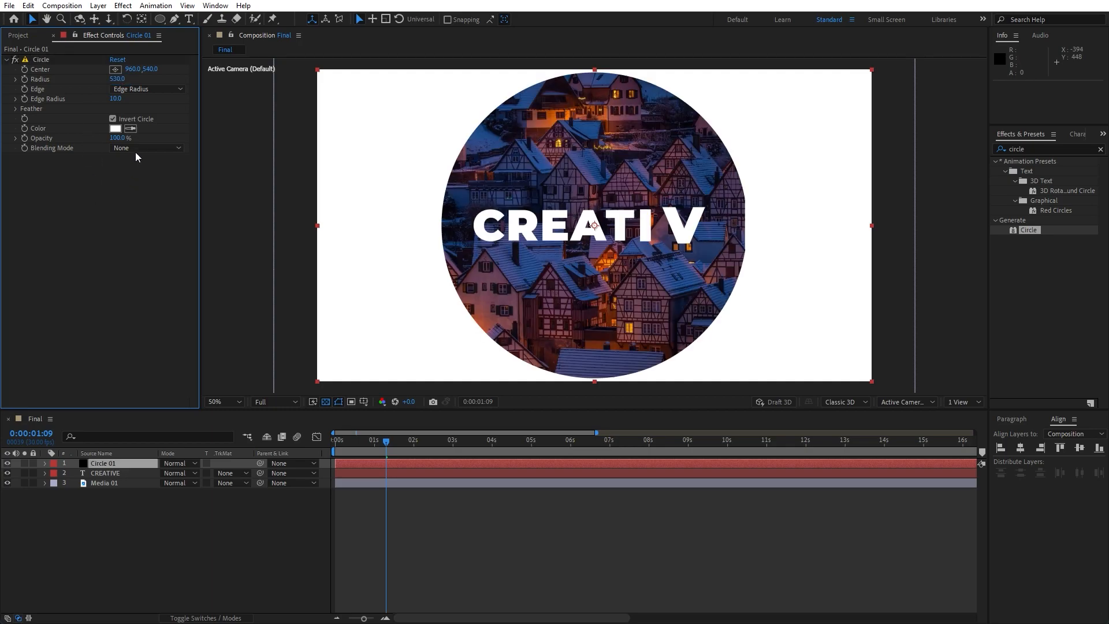
{"action": "left_click", "coordinate": [115, 99]}
{"action": "key", "text": "Return"}
{"action": "left_click_drag", "start_coordinate": [384, 444], "coordinate": [417, 448]}
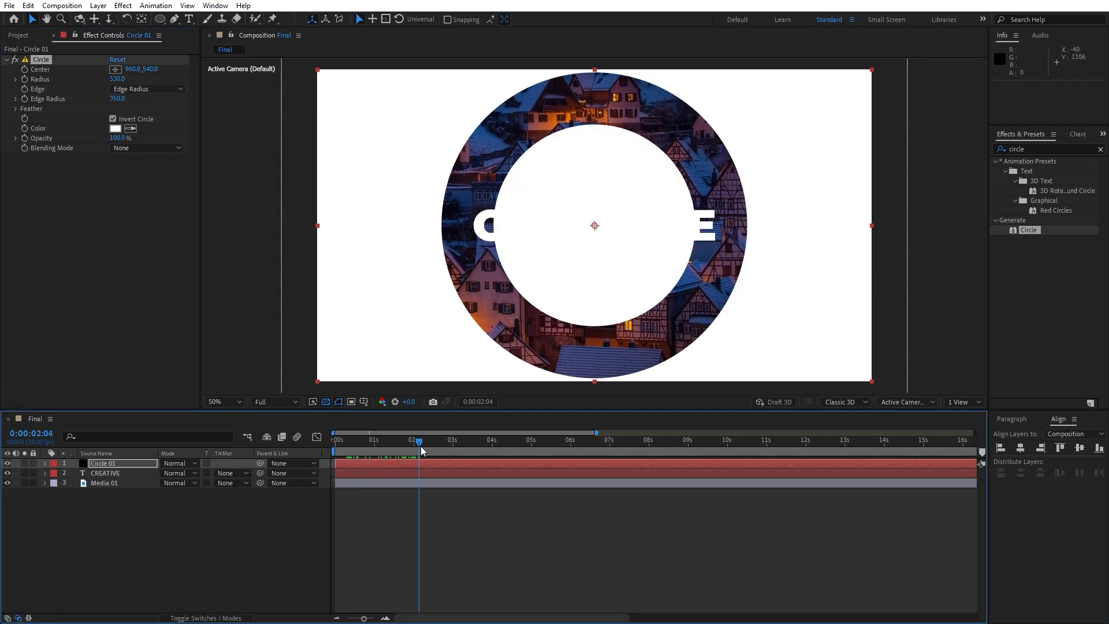
Apply the Fill effect to Circle 01 and set its color to dark gray 565656
{"action": "left_click_drag", "start_coordinate": [1042, 149], "coordinate": [894, 147]}
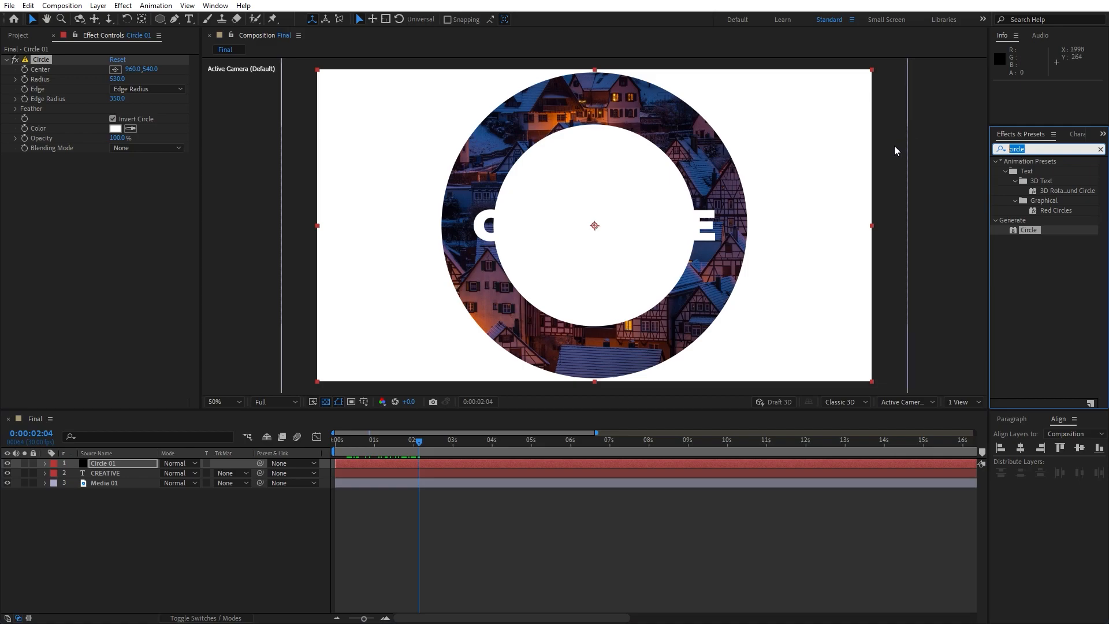
{"action": "type", "text": "fill"}
{"action": "left_click_drag", "start_coordinate": [1034, 224], "coordinate": [122, 466]}
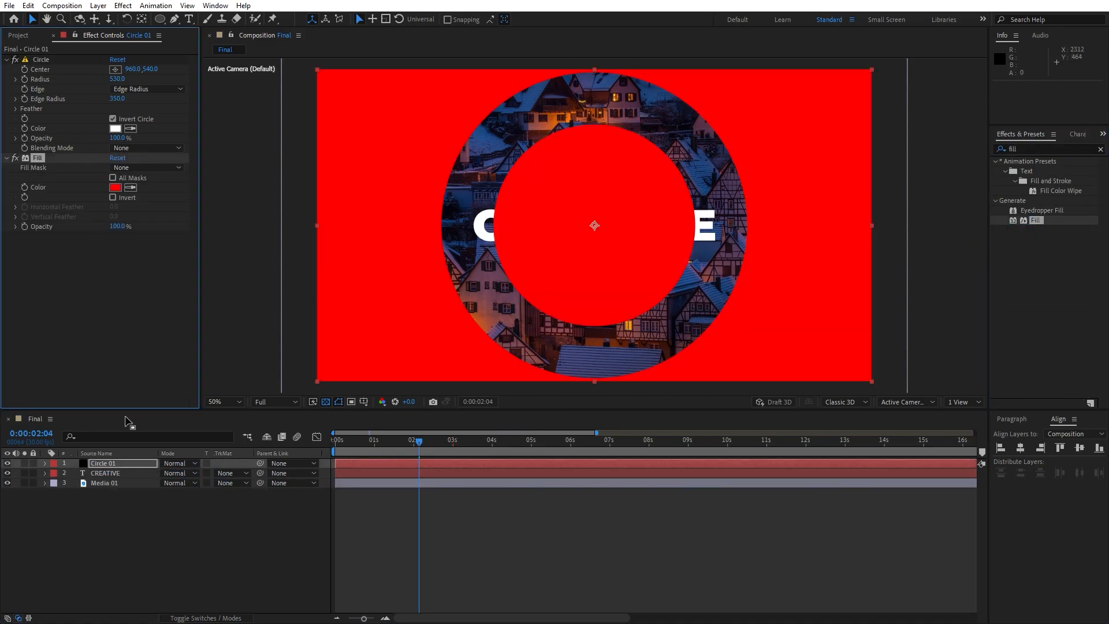
{"action": "left_click", "coordinate": [115, 188]}
{"action": "left_click_drag", "start_coordinate": [676, 497], "coordinate": [645, 514]}
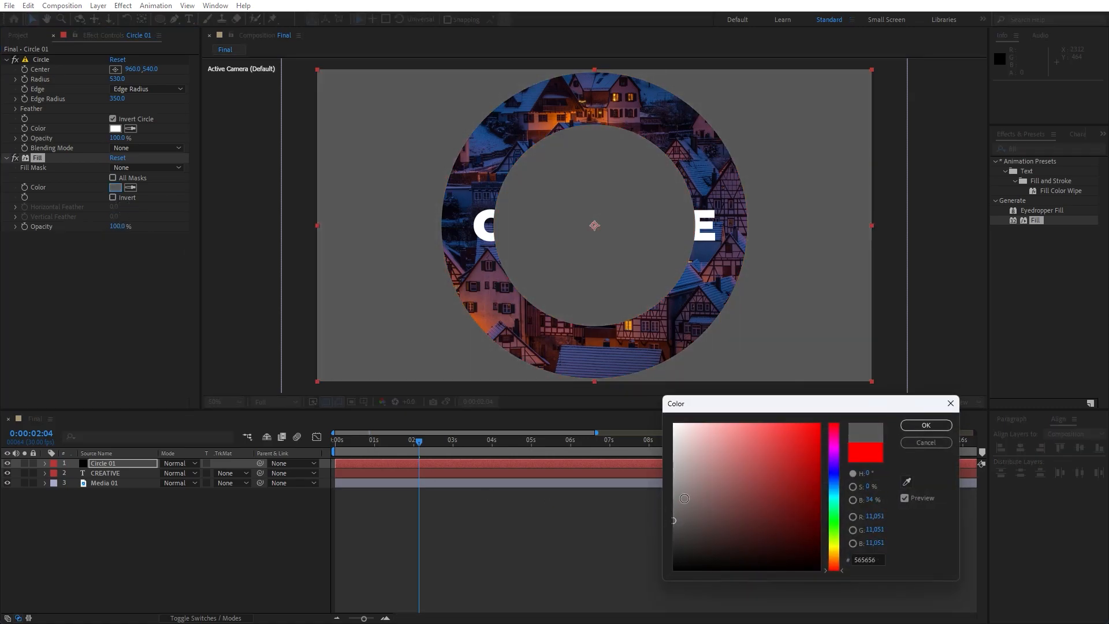
{"action": "left_click", "coordinate": [926, 425]}
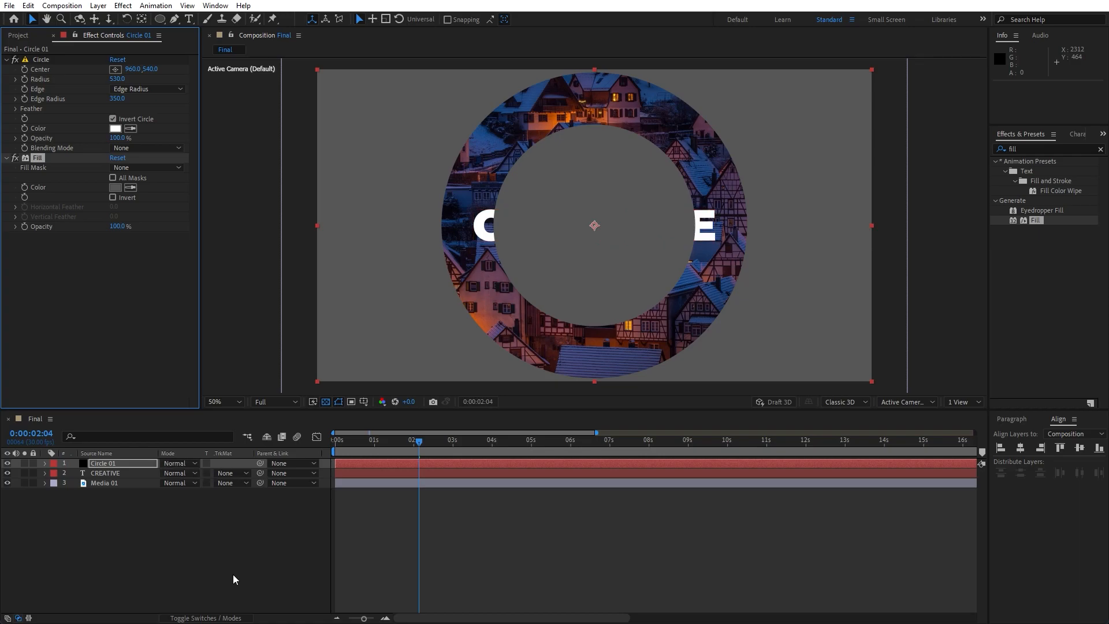
Set the Circle 01 layer's blending mode to Overlay
{"action": "left_click", "coordinate": [186, 618]}
{"action": "left_click", "coordinate": [200, 619]}
{"action": "left_click", "coordinate": [179, 463]}
{"action": "left_click", "coordinate": [230, 329]}
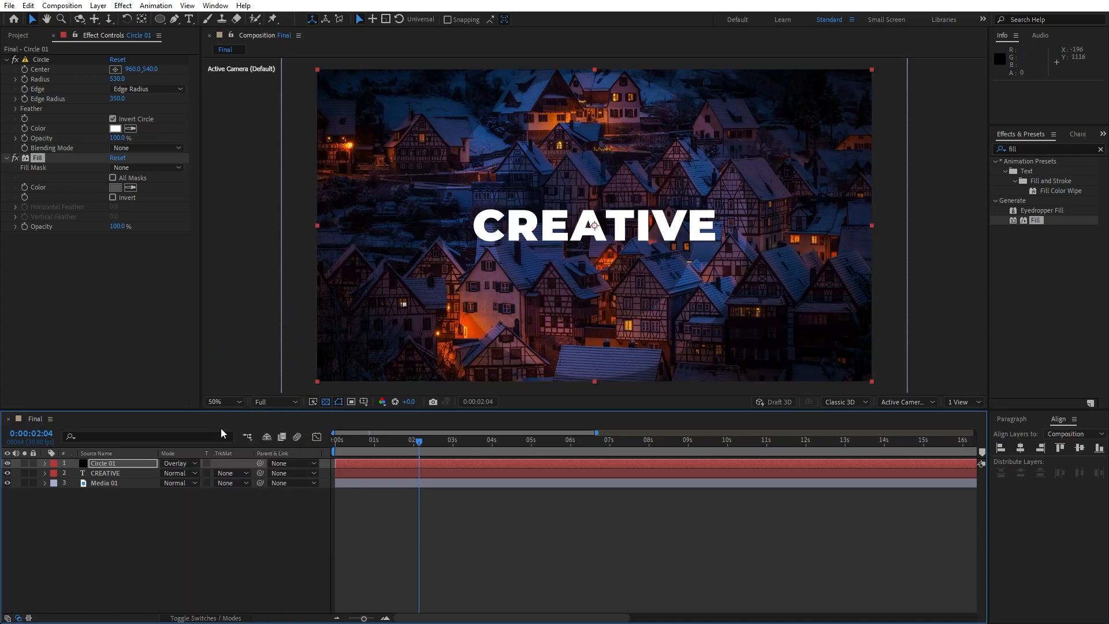
Darken Circle 01's Fill color to 4B4B4B, check it at 0:00:01:18 and deselect the layer
{"action": "left_click", "coordinate": [116, 188]}
{"action": "left_click_drag", "start_coordinate": [675, 522], "coordinate": [639, 528]}
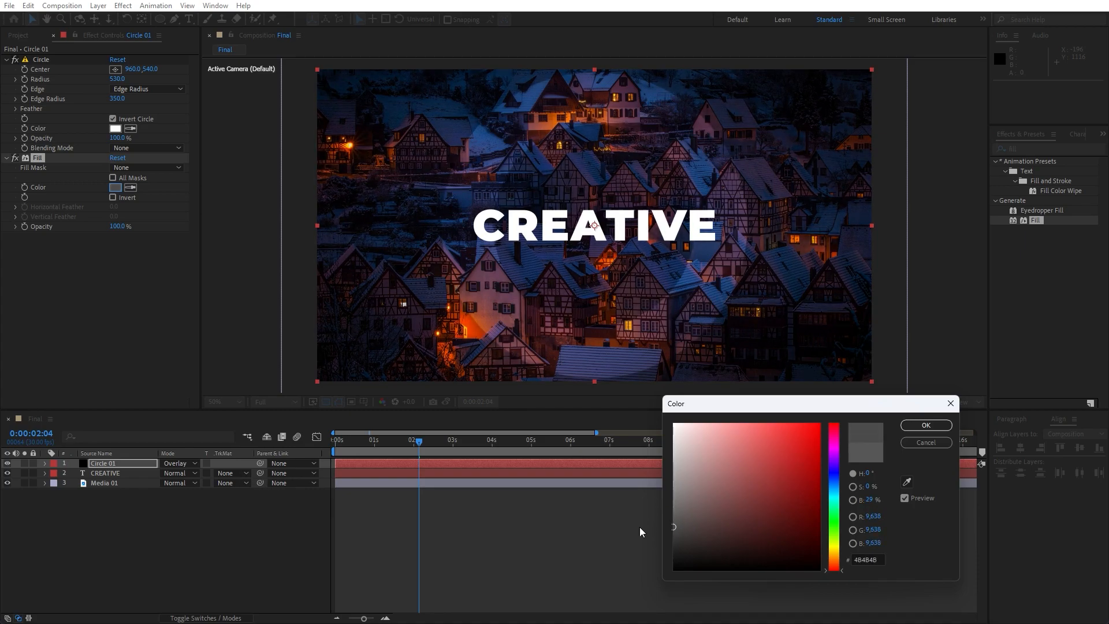
{"action": "left_click", "coordinate": [928, 426]}
{"action": "mouse_move", "coordinate": [411, 442]}
{"action": "left_mouse_down"}
{"action": "mouse_move", "coordinate": [323, 452]}
{"action": "mouse_move", "coordinate": [407, 460]}
{"action": "mouse_move", "coordinate": [380, 442]}
{"action": "mouse_move", "coordinate": [351, 449]}
{"action": "mouse_move", "coordinate": [398, 451]}
{"action": "left_mouse_up"}
{"action": "left_click", "coordinate": [198, 529]}
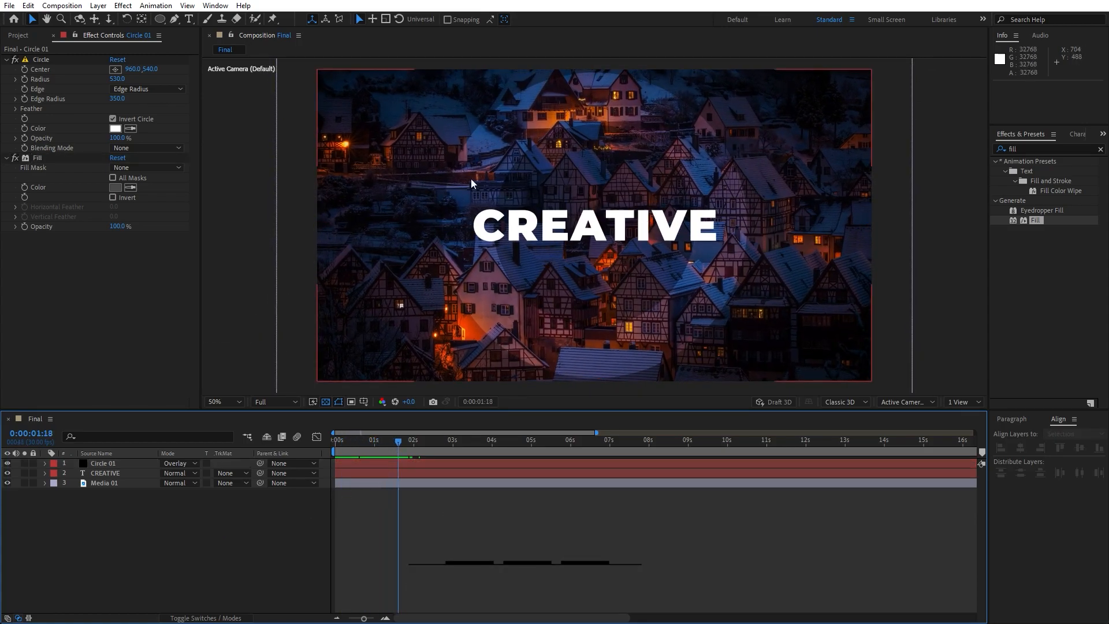
With the Ellipse tool, draw a nearly frame-high circle outline with a 1 px white stroke, centered beyond the image's left edge, on a new shape layer
{"action": "left_click", "coordinate": [163, 21]}
{"action": "left_click", "coordinate": [203, 44]}
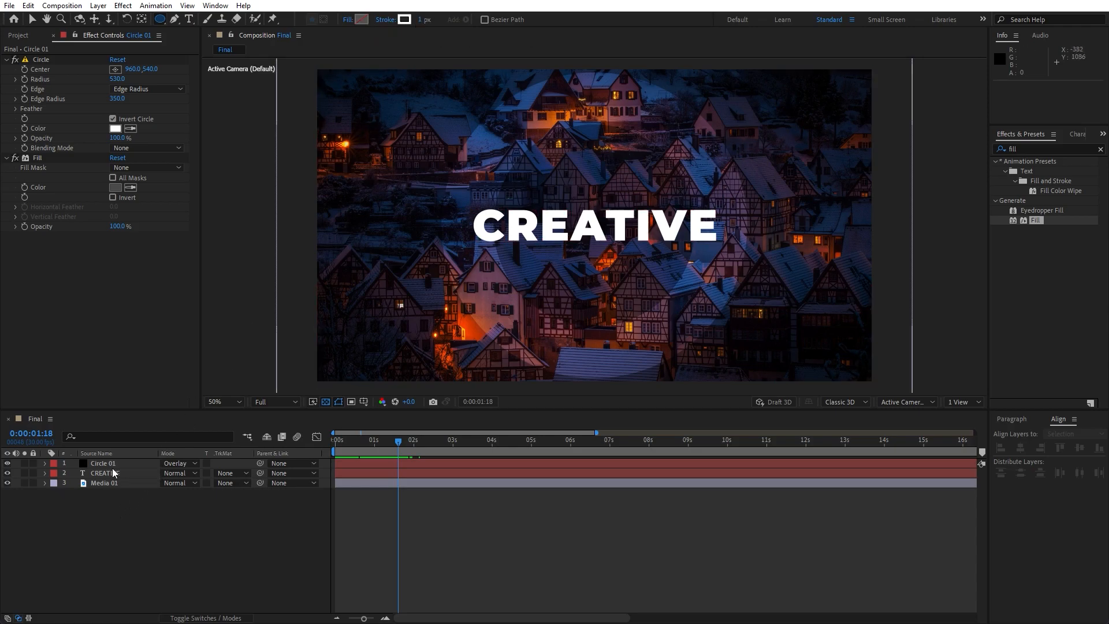
{"action": "left_click", "coordinate": [144, 542]}
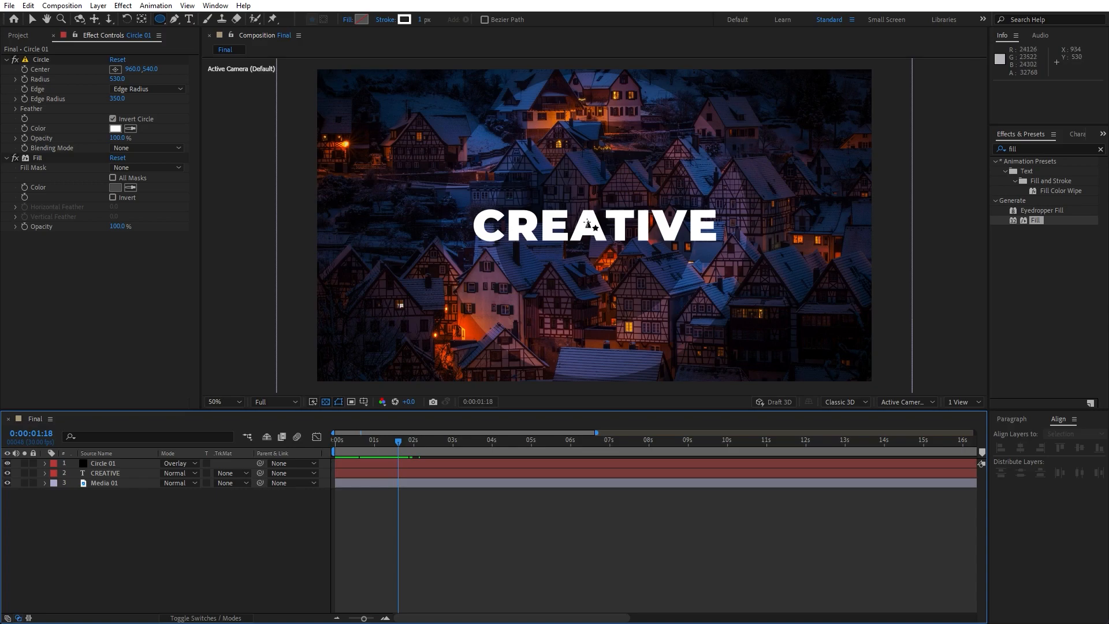
{"action": "mouse_move", "coordinate": [587, 222]}
{"action": "left_mouse_down"}
{"action": "mouse_move", "coordinate": [662, 371]}
{"action": "mouse_move", "coordinate": [480, 381]}
{"action": "mouse_move", "coordinate": [375, 372]}
{"action": "mouse_move", "coordinate": [339, 388]}
{"action": "left_mouse_up"}
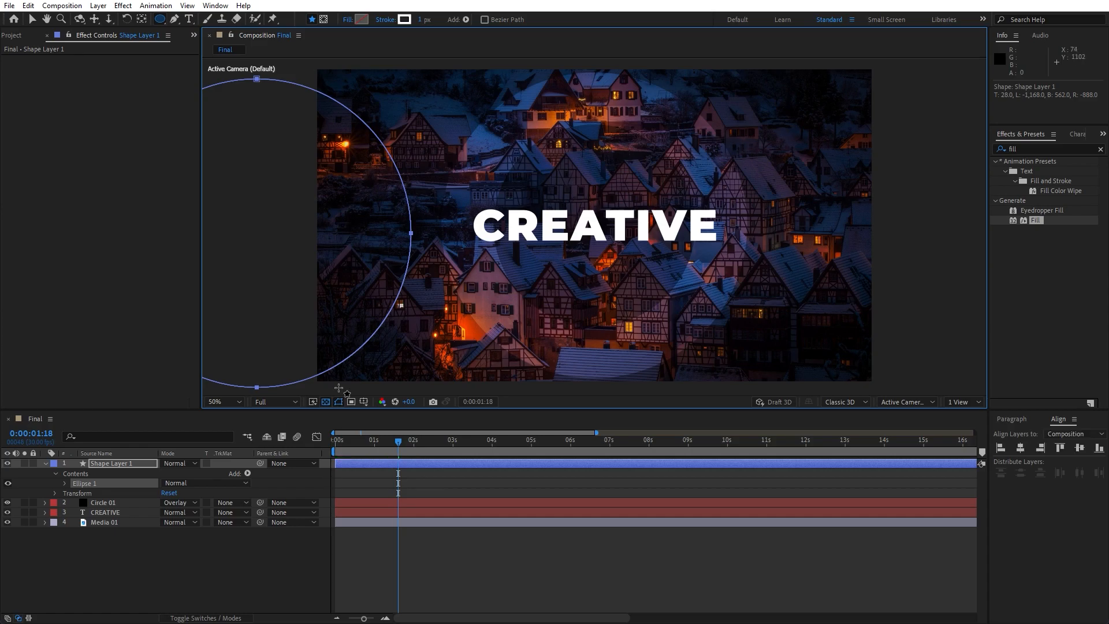
{"action": "left_click", "coordinate": [211, 549]}
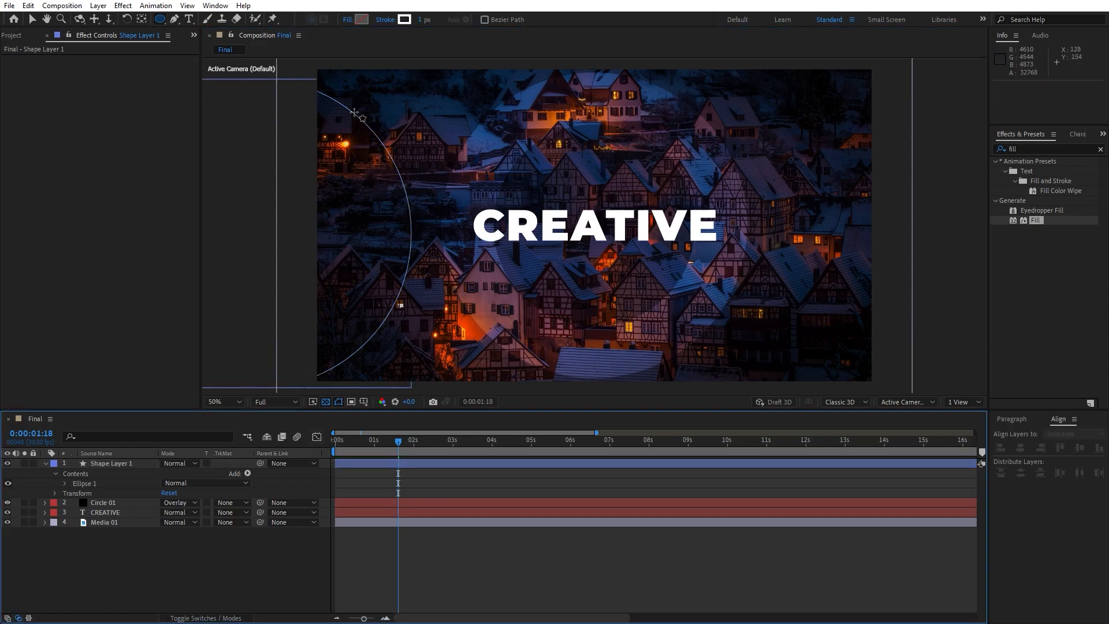
Nudge Shape Layer 1 up 20 px and left 12 px to position 948, 520
{"action": "left_click", "coordinate": [123, 463]}
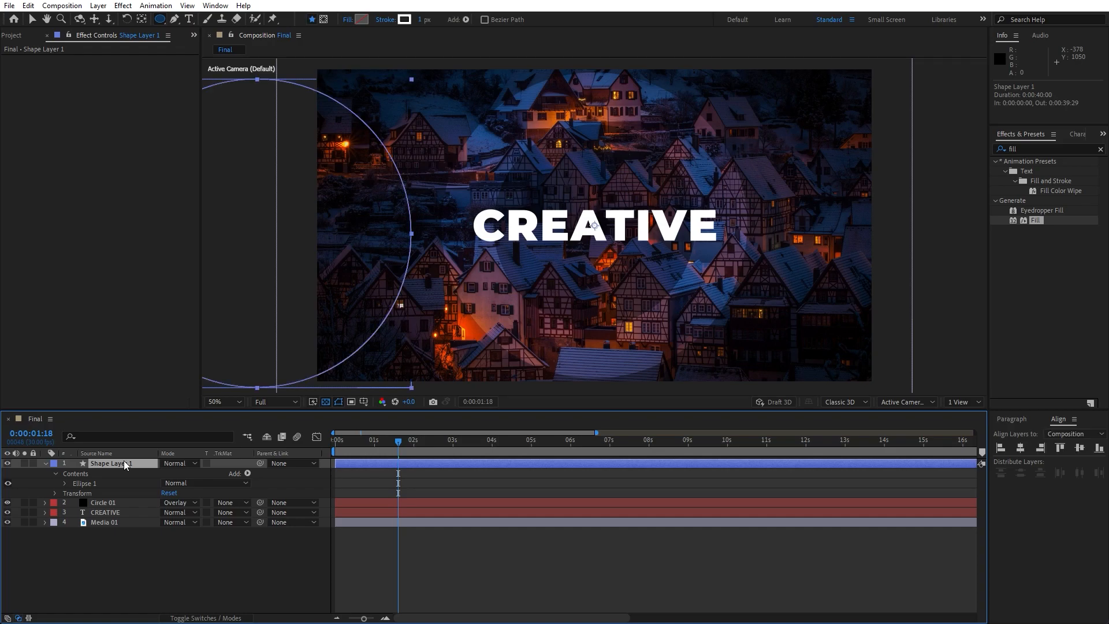
{"action": "key", "text": "Up"}
{"action": "key", "text": "Up"}
{"action": "key", "text": "Up"}
{"action": "key", "text": "Up"}
{"action": "key", "text": "Up"}
{"action": "key", "text": "Up"}
{"action": "key", "text": "Up"}
{"action": "key", "text": "Up"}
{"action": "key", "text": "Up"}
{"action": "key", "text": "Up"}
{"action": "key", "text": "Up"}
{"action": "key", "text": "Up"}
{"action": "key", "text": "Up"}
{"action": "key", "text": "Up"}
{"action": "key", "text": "Up"}
{"action": "key", "text": "Up"}
{"action": "key", "text": "Up"}
{"action": "key", "text": "Up"}
{"action": "key", "text": "Up"}
{"action": "key", "text": "Up"}
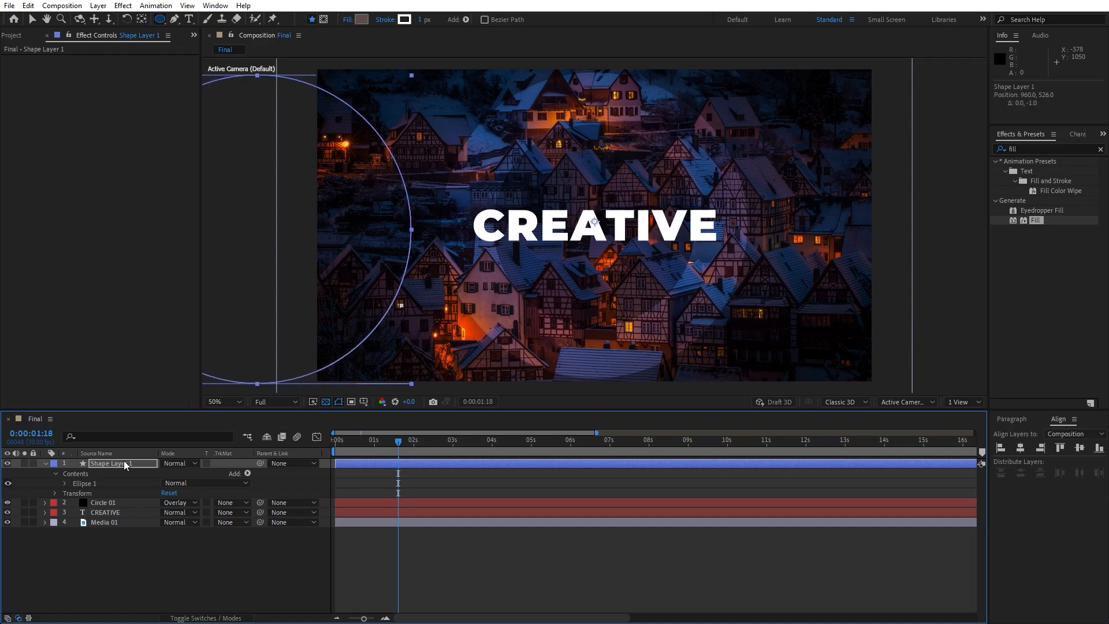
{"action": "key", "text": "Left"}
{"action": "key", "text": "Left"}
{"action": "key", "text": "Left"}
{"action": "key", "text": "Left"}
{"action": "key", "text": "Left"}
{"action": "key", "text": "Left"}
{"action": "key", "text": "Left"}
{"action": "key", "text": "Left"}
{"action": "key", "text": "Left"}
{"action": "key", "text": "Left"}
{"action": "key", "text": "Left"}
{"action": "key", "text": "Left"}
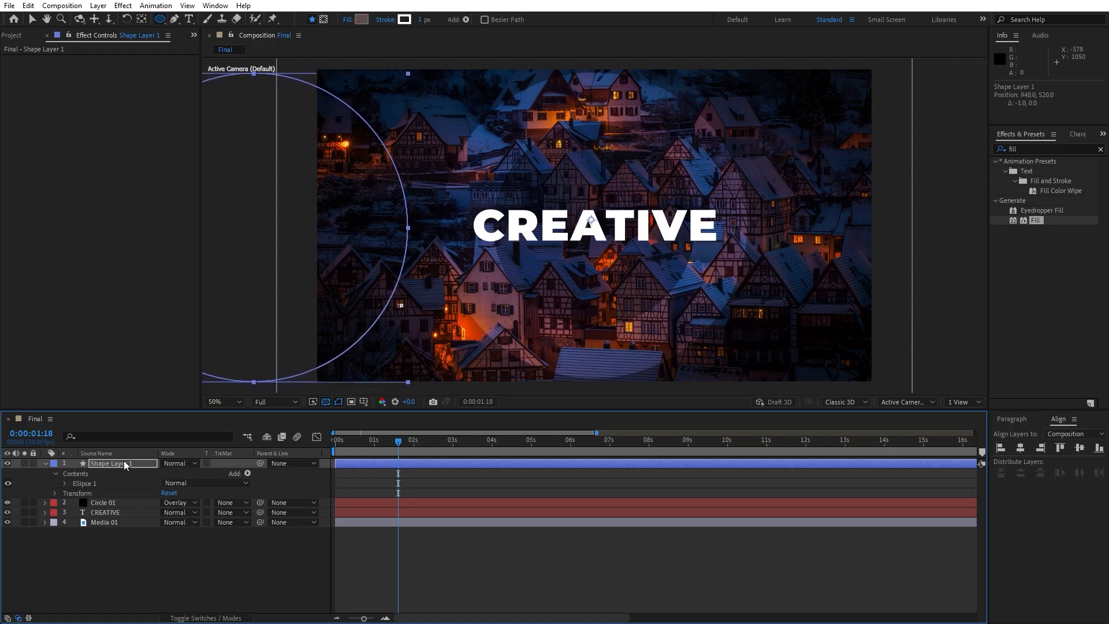
Show the Title/Action Safe guides and nudge Shape Layer 1 another 40 px left to position 908, 520
{"action": "left_click", "coordinate": [365, 404]}
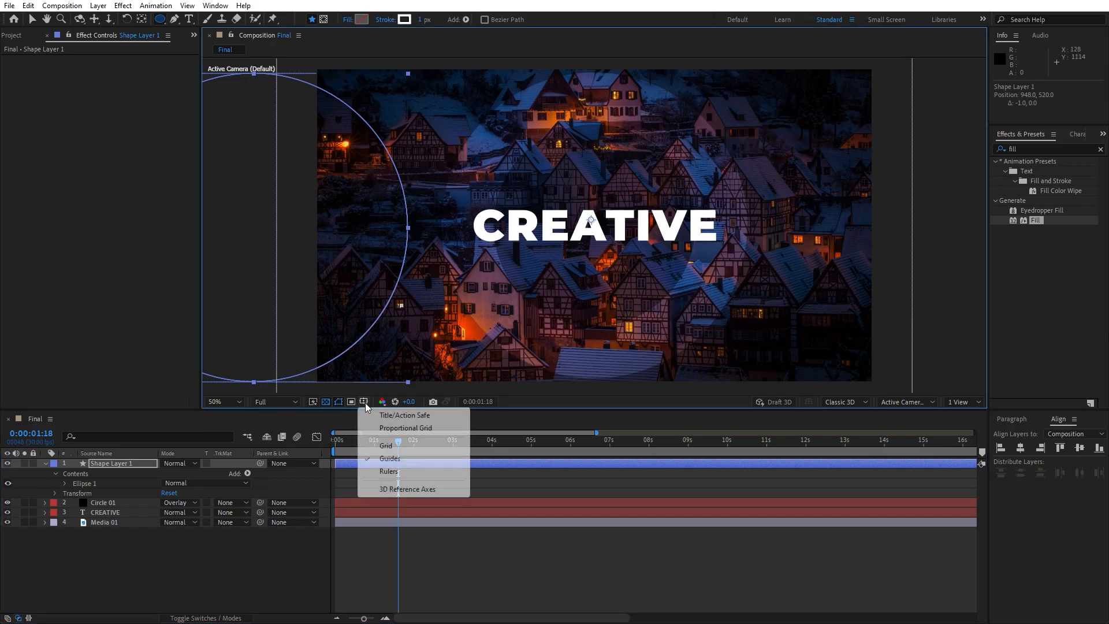
{"action": "left_click", "coordinate": [395, 416]}
{"action": "left_click", "coordinate": [140, 596]}
{"action": "left_click", "coordinate": [103, 459]}
{"action": "key", "text": "shift+Left"}
{"action": "key", "text": "shift+Left"}
{"action": "key", "text": "shift+Left"}
{"action": "key", "text": "shift+Left"}
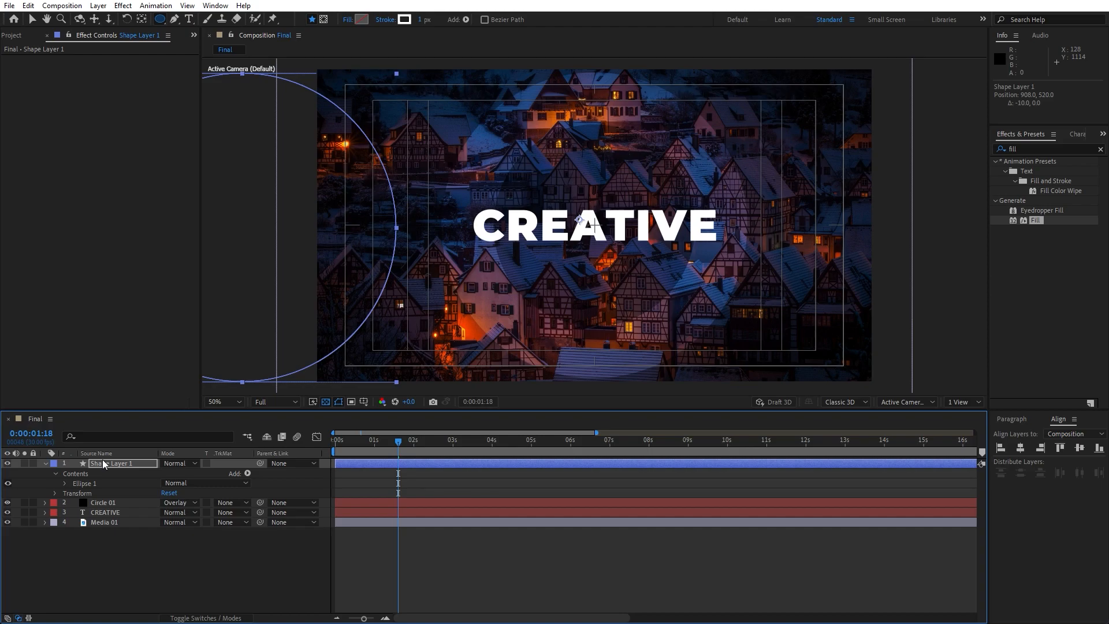
{"action": "left_click", "coordinate": [98, 552]}
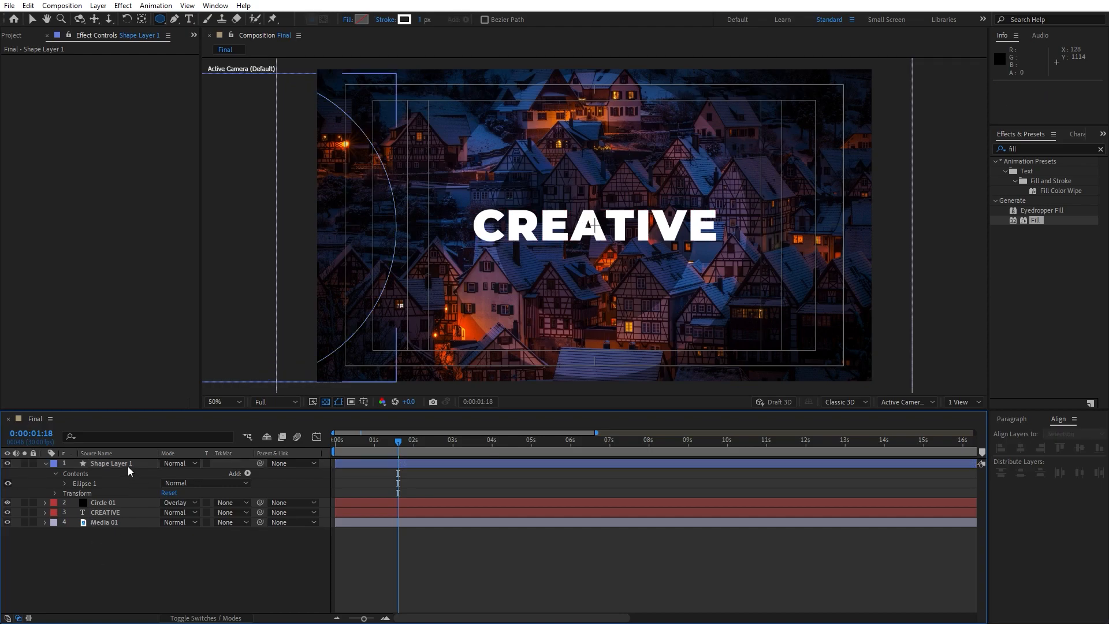
Add Trim Paths to Shape Layer 1's contents
{"action": "left_click", "coordinate": [127, 466]}
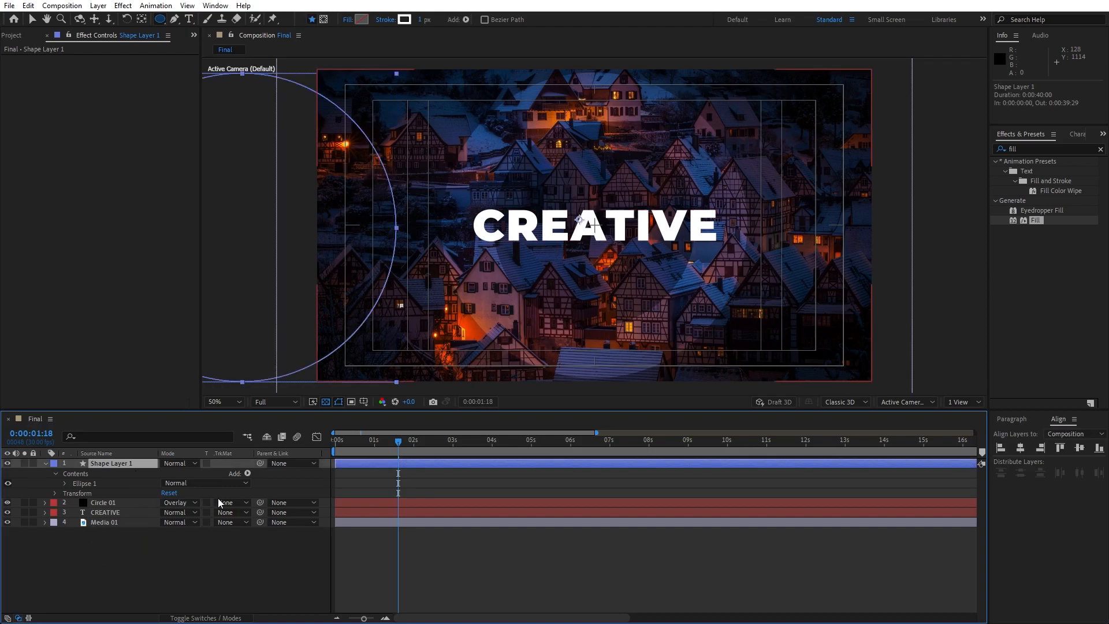
{"action": "left_click", "coordinate": [247, 473]}
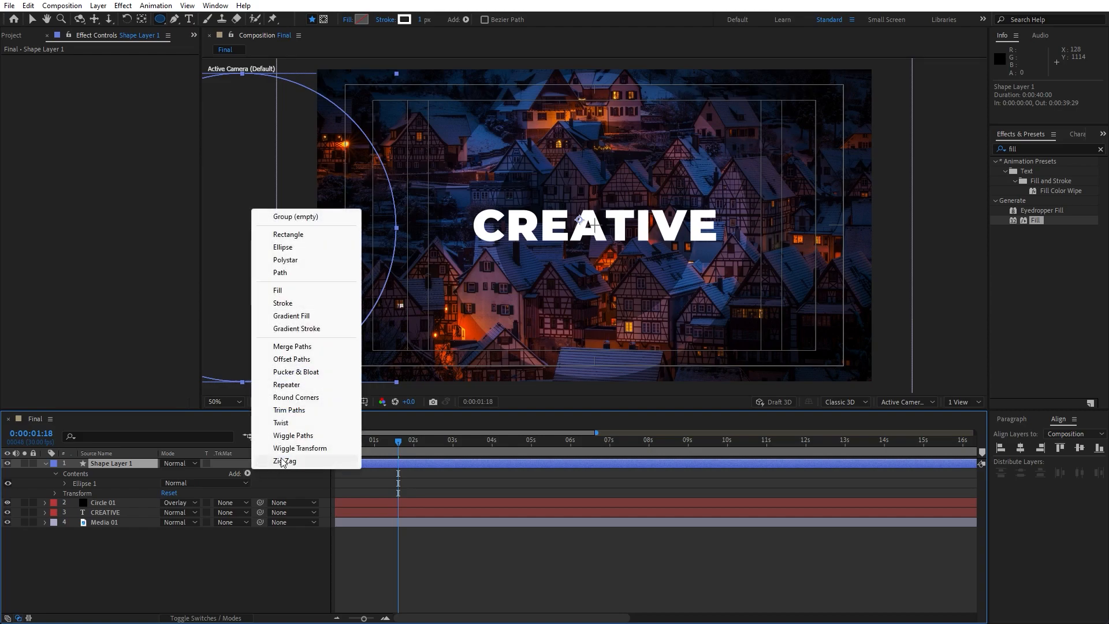
{"action": "left_click", "coordinate": [301, 412]}
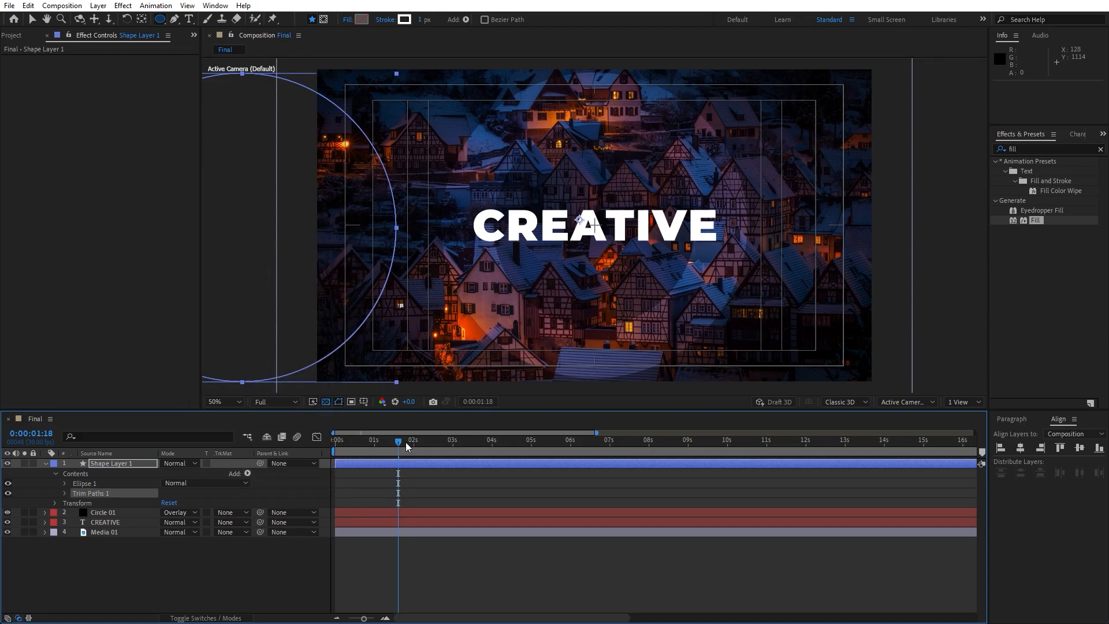
Keyframe Trim Paths 1's End from 0% at the timeline start to 100% at 0:00:01:29
{"action": "left_click_drag", "start_coordinate": [400, 443], "coordinate": [414, 449]}
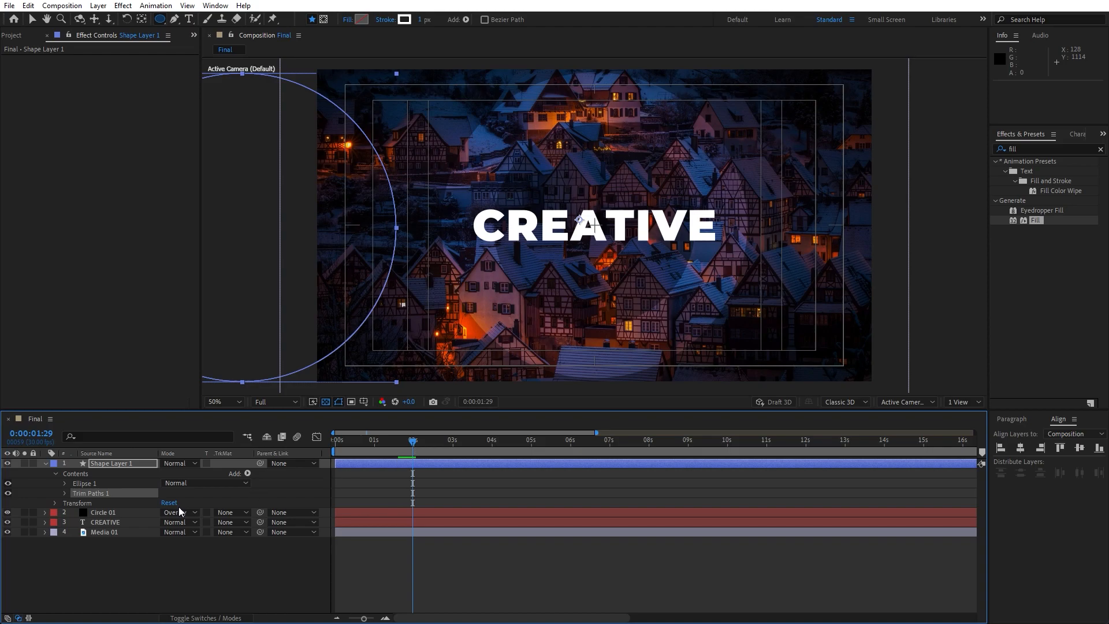
{"action": "left_click", "coordinate": [63, 493]}
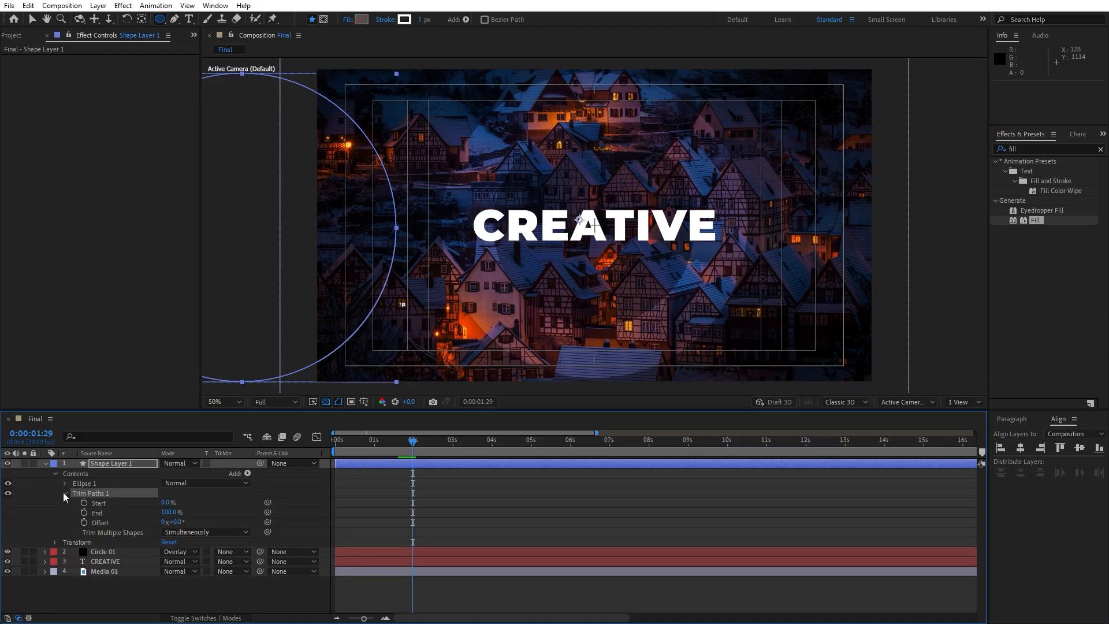
{"action": "left_click", "coordinate": [84, 512]}
{"action": "left_click_drag", "start_coordinate": [409, 444], "coordinate": [227, 456]}
{"action": "left_click", "coordinate": [165, 513]}
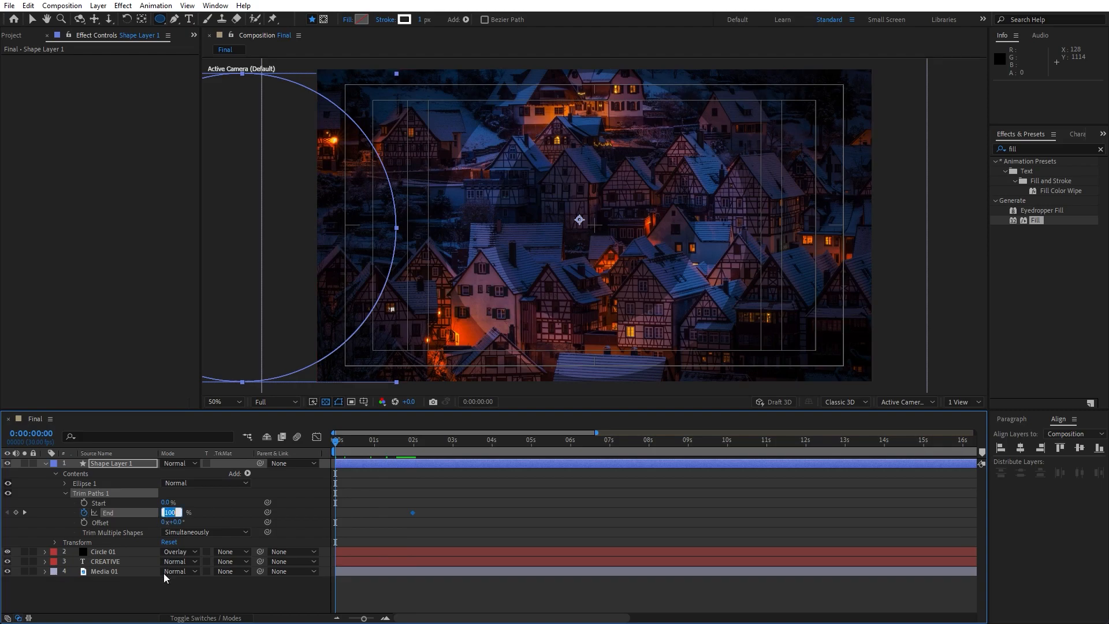
{"action": "type", "text": "0"}
{"action": "key", "text": "Return"}
Apply Easy Ease to the Trim Paths End keyframes with a speed curve that peaks early and slows gradually, and preview the animation
{"action": "left_click_drag", "start_coordinate": [453, 490], "coordinate": [296, 535]}
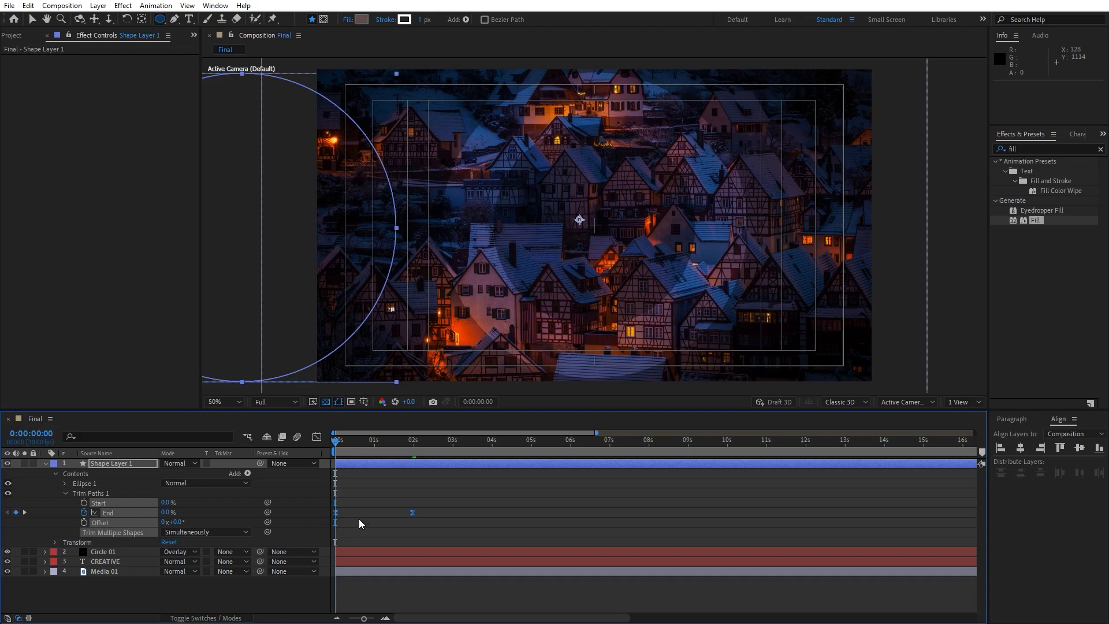
{"action": "left_click_drag", "start_coordinate": [445, 501], "coordinate": [309, 532]}
{"action": "left_click", "coordinate": [317, 437]}
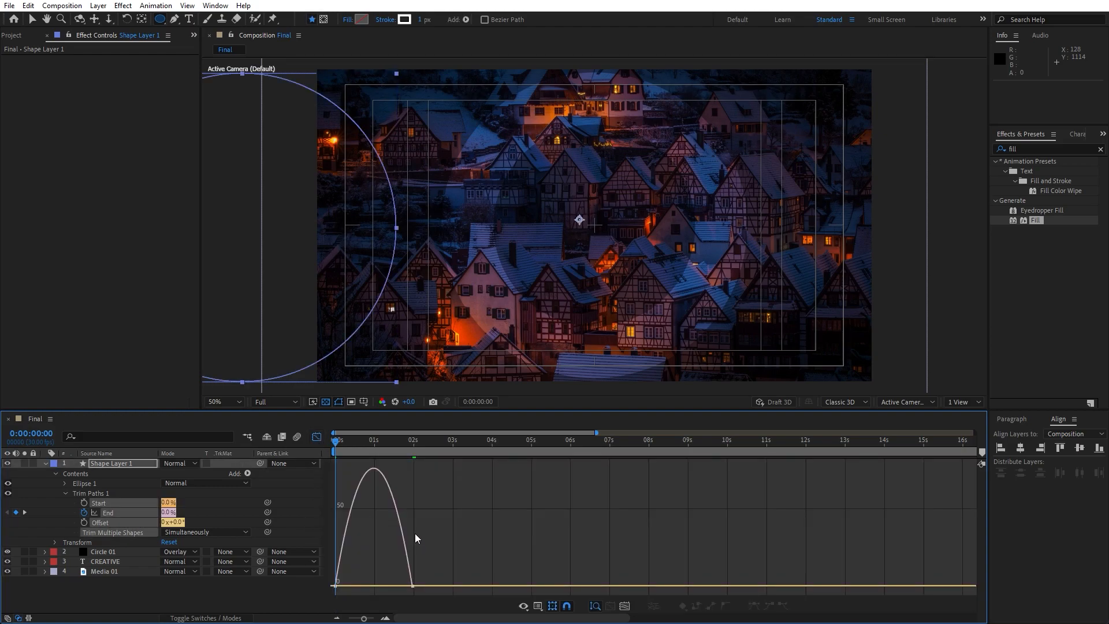
{"action": "left_click_drag", "start_coordinate": [386, 595], "coordinate": [386, 594]}
{"action": "left_click_drag", "start_coordinate": [387, 585], "coordinate": [374, 585]}
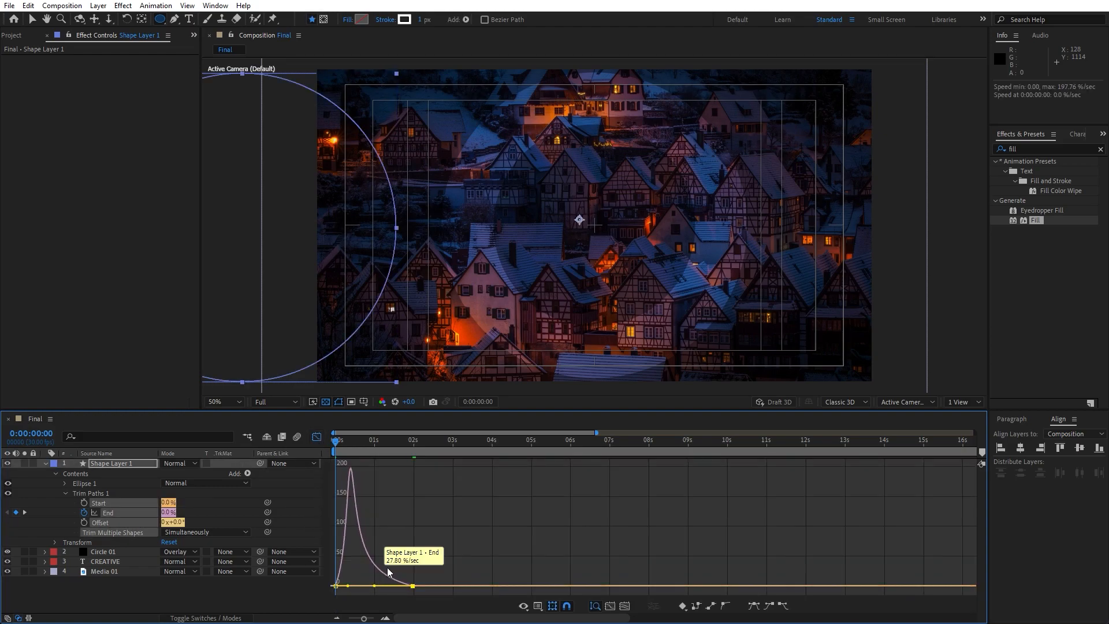
{"action": "right_click", "coordinate": [420, 547]}
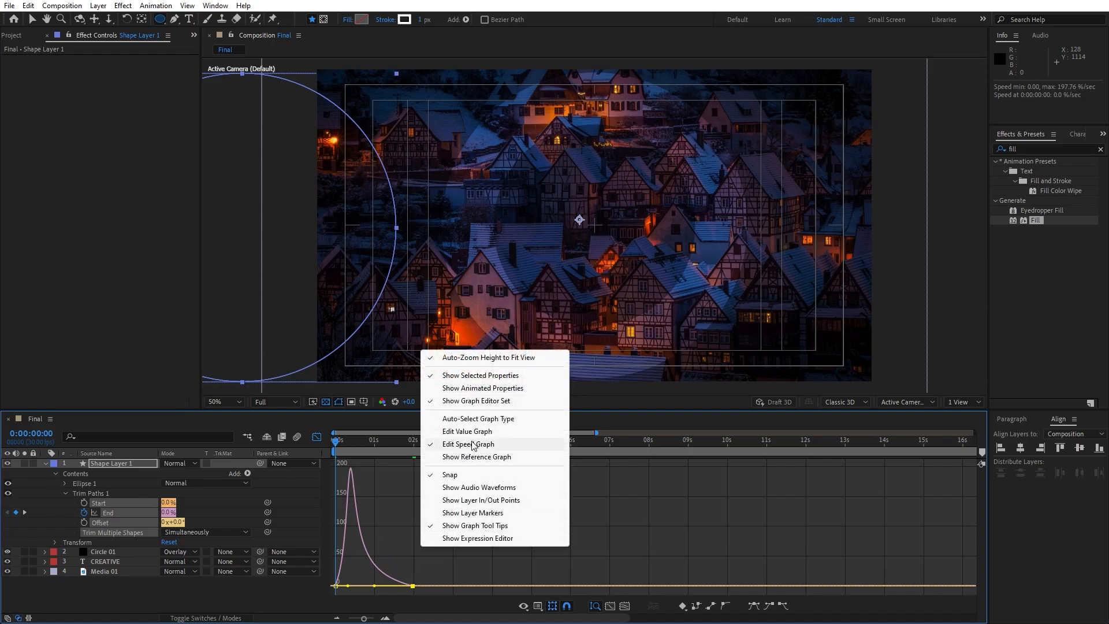
{"action": "left_click", "coordinate": [317, 438]}
{"action": "key", "text": "space"}
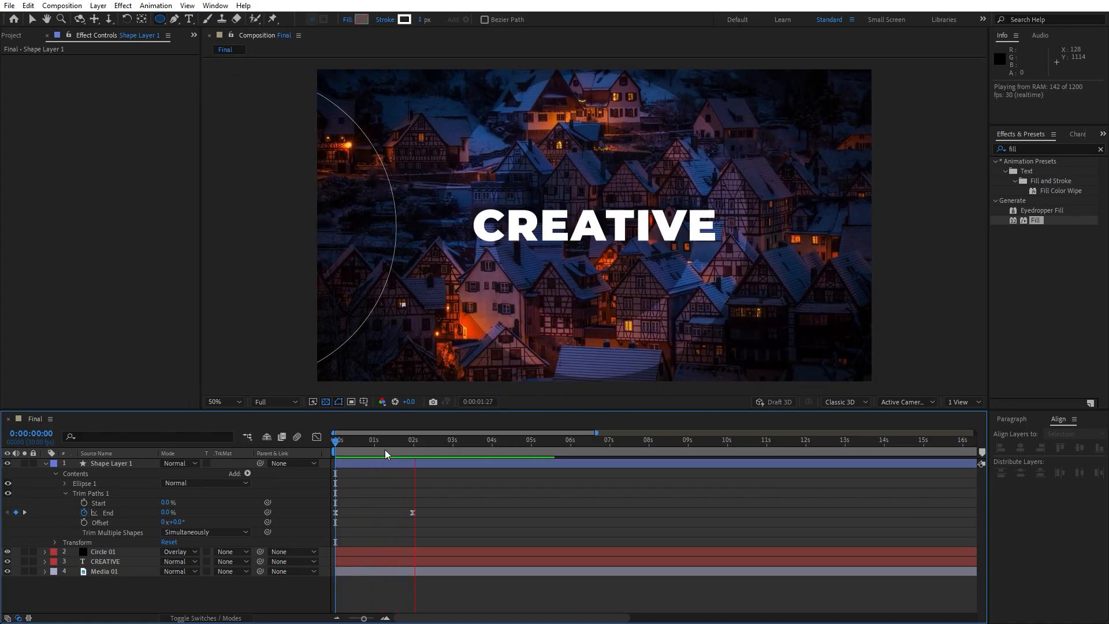
Try moving Trim Paths 1's final End keyframe later than two seconds on Shape Layer 1 and preview the slower outline
{"action": "left_click", "coordinate": [358, 442]}
{"action": "left_click_drag", "start_coordinate": [352, 442], "coordinate": [375, 442]}
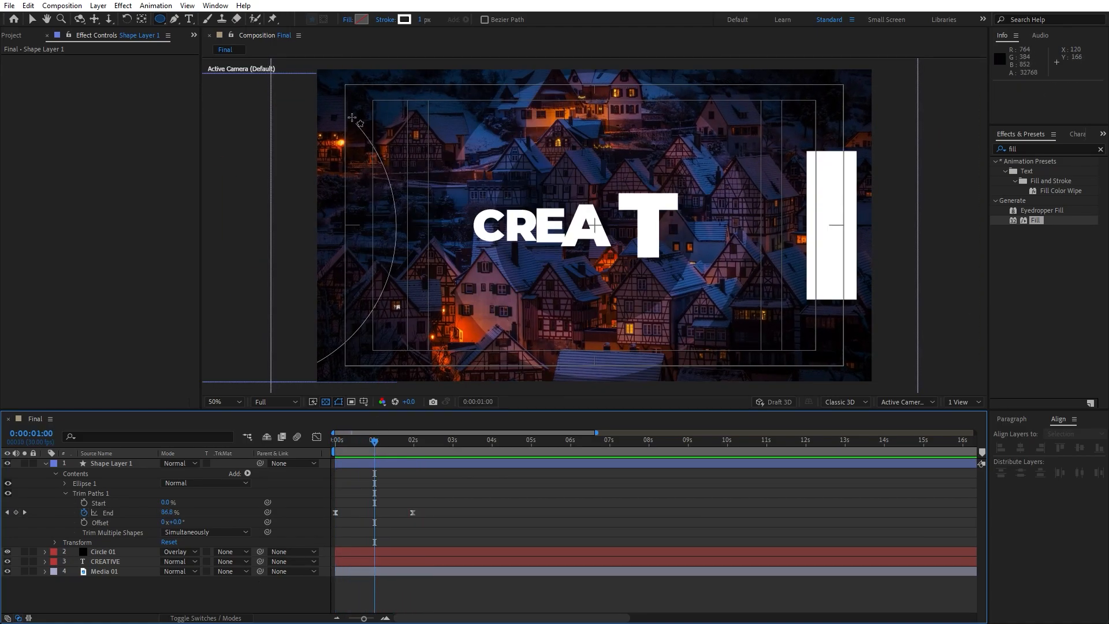
{"action": "left_click_drag", "start_coordinate": [411, 513], "coordinate": [431, 512]}
{"action": "key", "text": "space"}
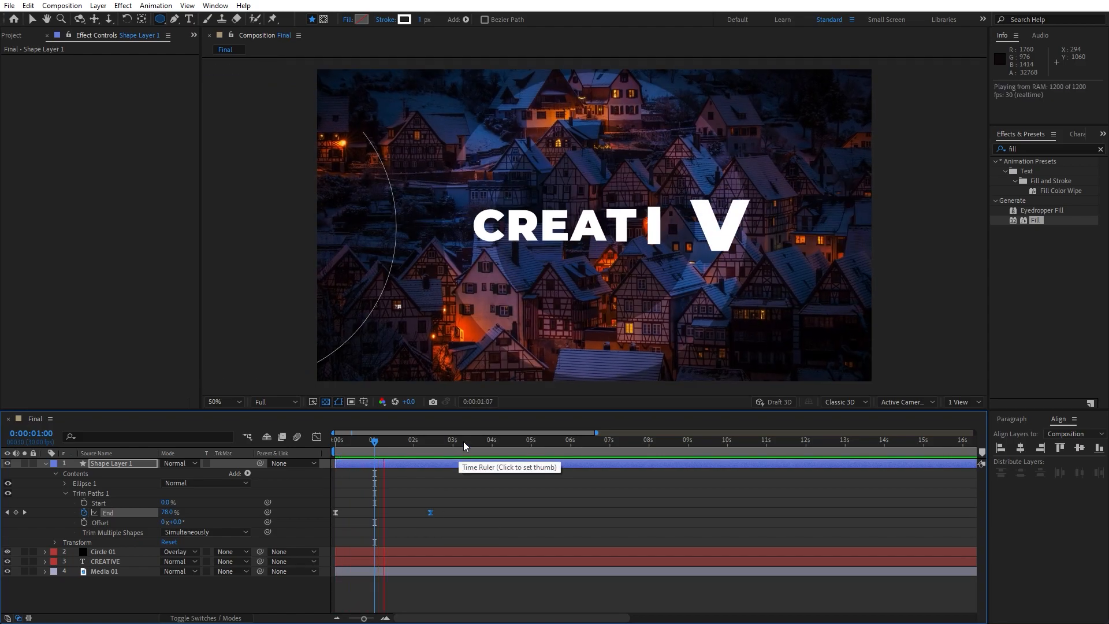
{"action": "left_click", "coordinate": [410, 448]}
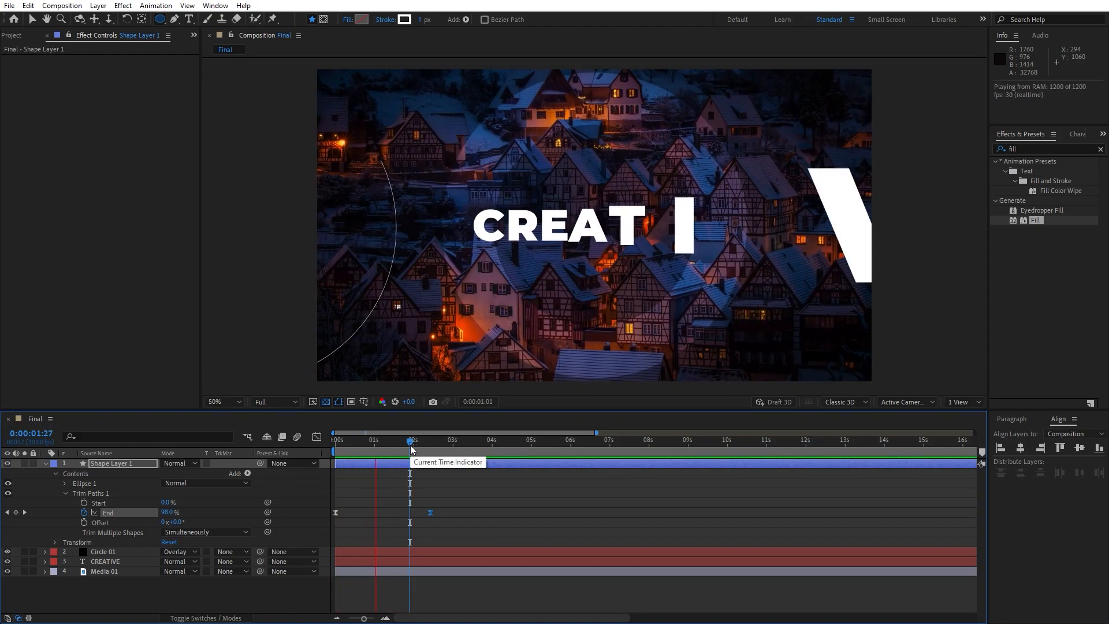
Shift Trim Paths 1's final End keyframe earlier to about 0:00:01:20, preview the outline and collapse Shape Layer 1
{"action": "left_click_drag", "start_coordinate": [431, 512], "coordinate": [400, 513]}
{"action": "key", "text": "space"}
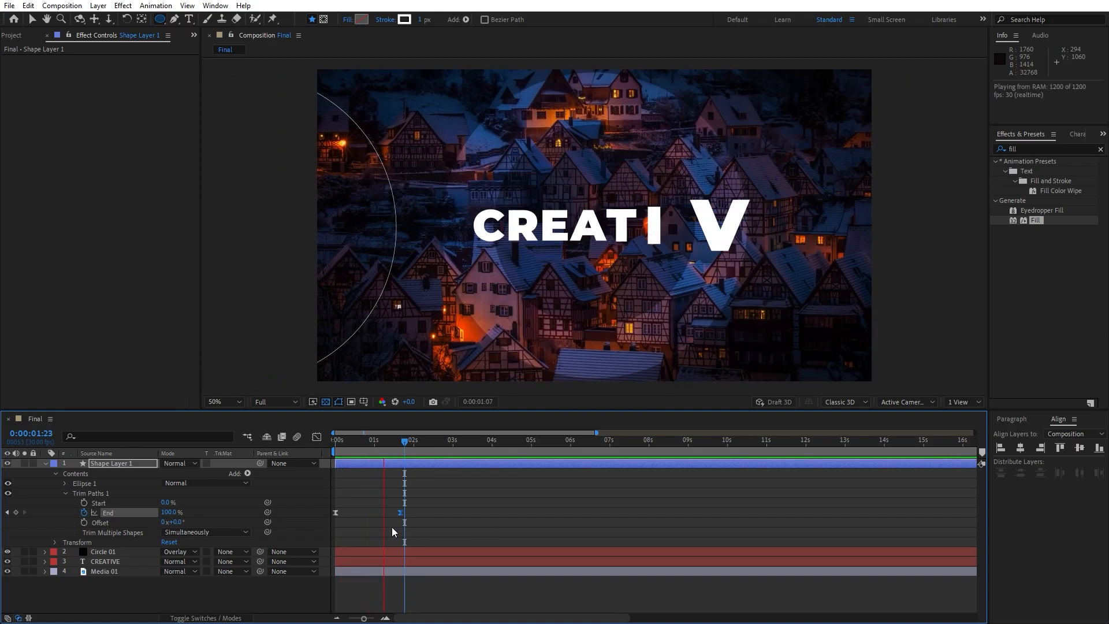
{"action": "mouse_move", "coordinate": [381, 443]}
{"action": "left_mouse_down"}
{"action": "mouse_move", "coordinate": [349, 445]}
{"action": "mouse_move", "coordinate": [420, 445]}
{"action": "mouse_move", "coordinate": [388, 441]}
{"action": "left_mouse_up"}
{"action": "left_click", "coordinate": [45, 464]}
{"action": "left_click", "coordinate": [183, 546]}
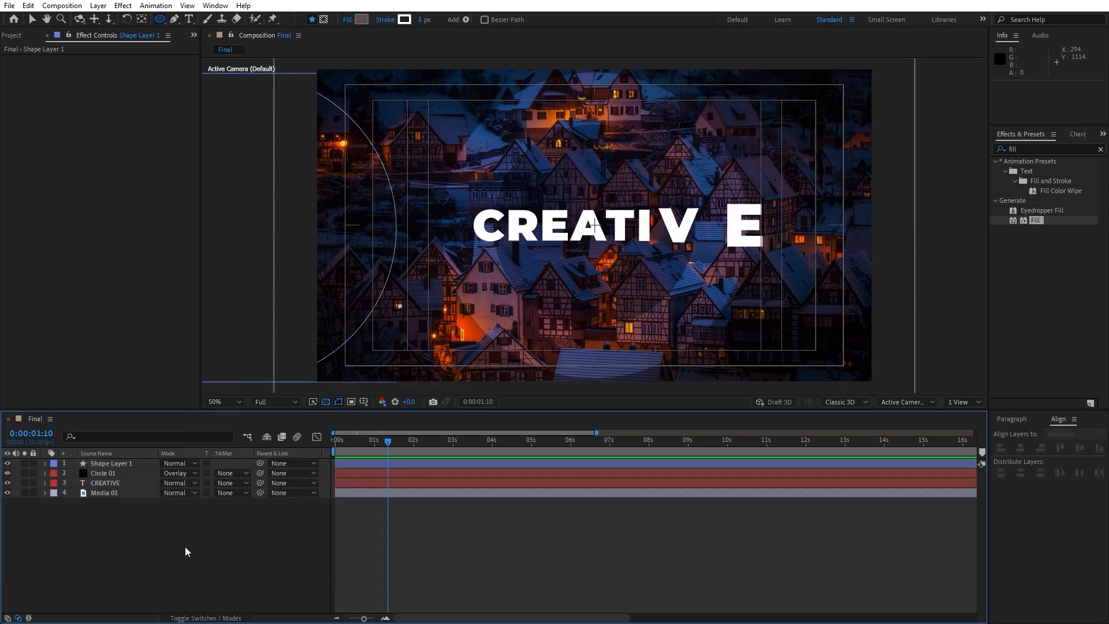
Create a black 1920 x 1080 px solid named Small Circle at the top of the Final composition
{"action": "right_click", "coordinate": [209, 550]}
{"action": "mouse_move", "coordinate": [272, 407]}
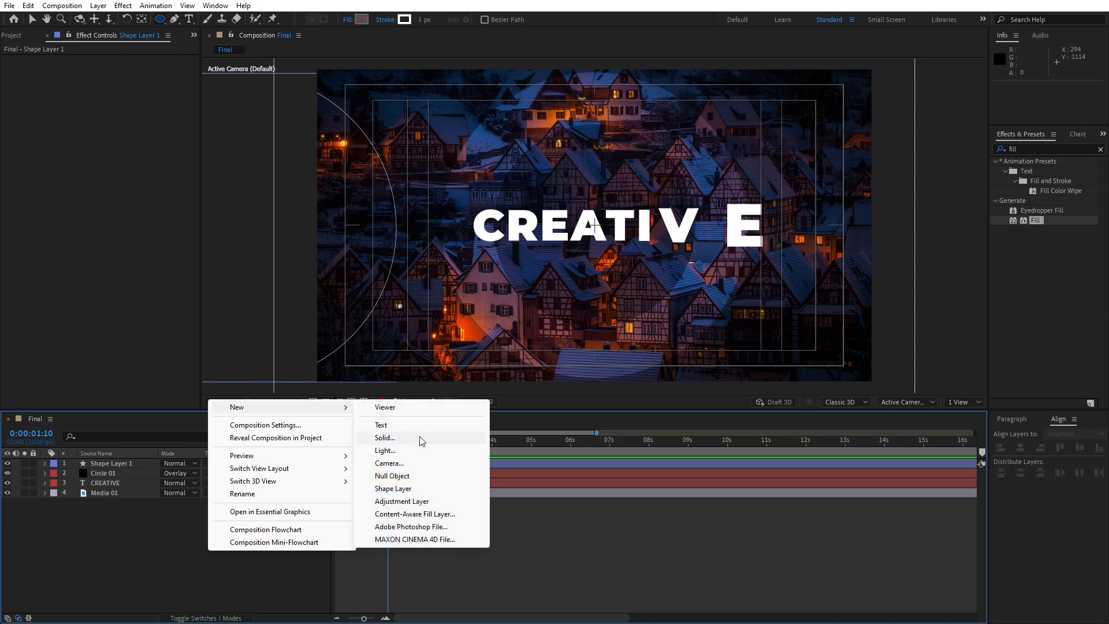
{"action": "left_click", "coordinate": [421, 441]}
{"action": "type", "text": "Small Circle"}
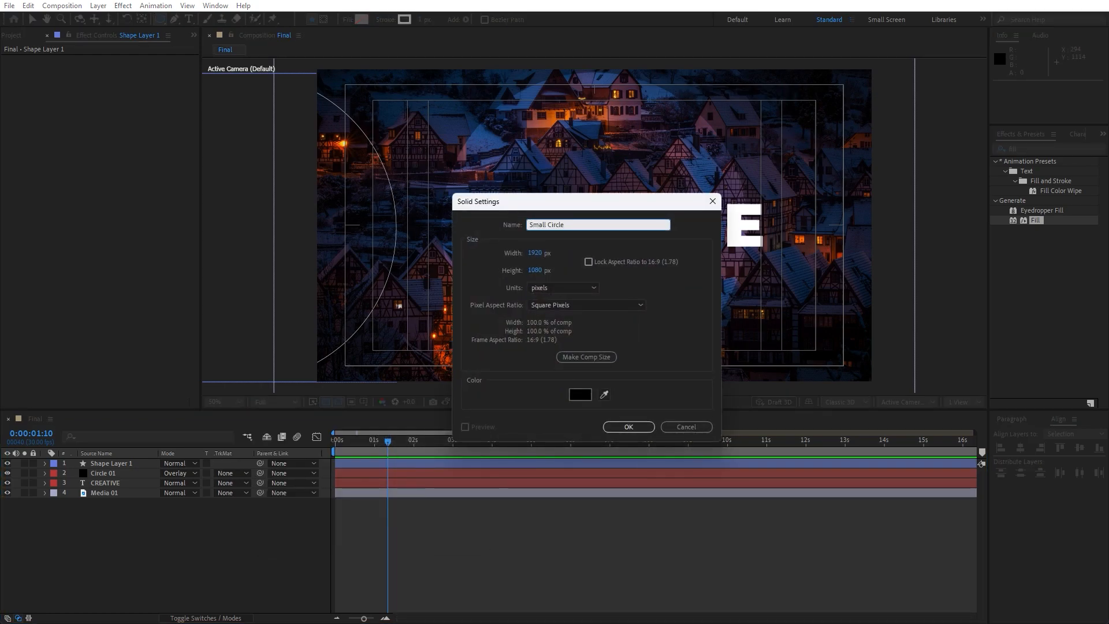
{"action": "left_click", "coordinate": [628, 427]}
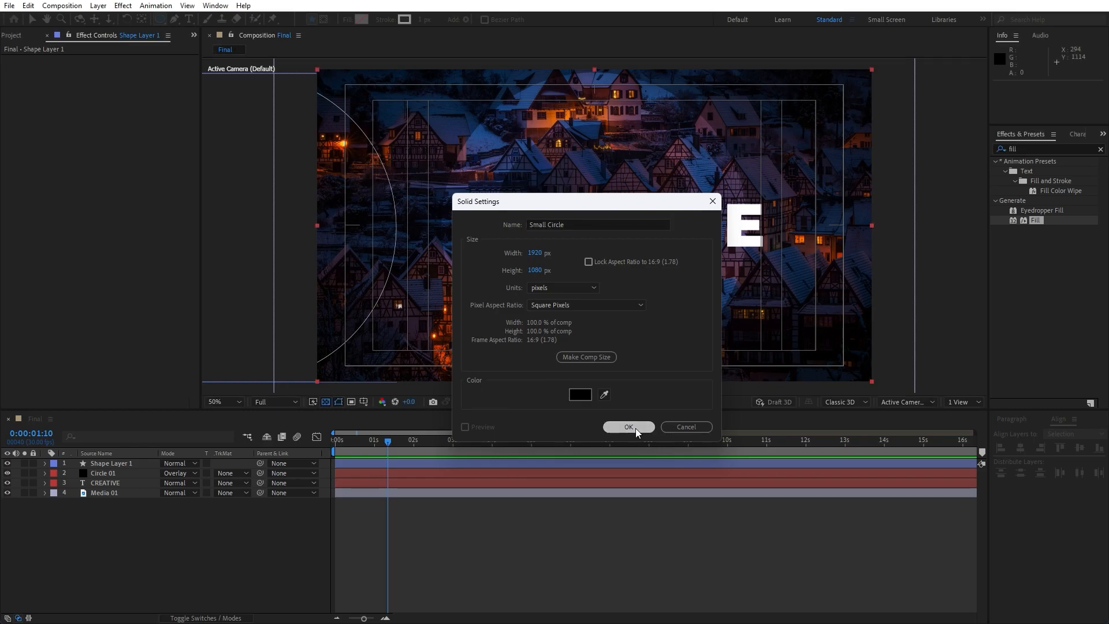
Draw a circular mask about 172 px across on the Small Circle solid, centred in the composition
{"action": "left_click", "coordinate": [128, 463]}
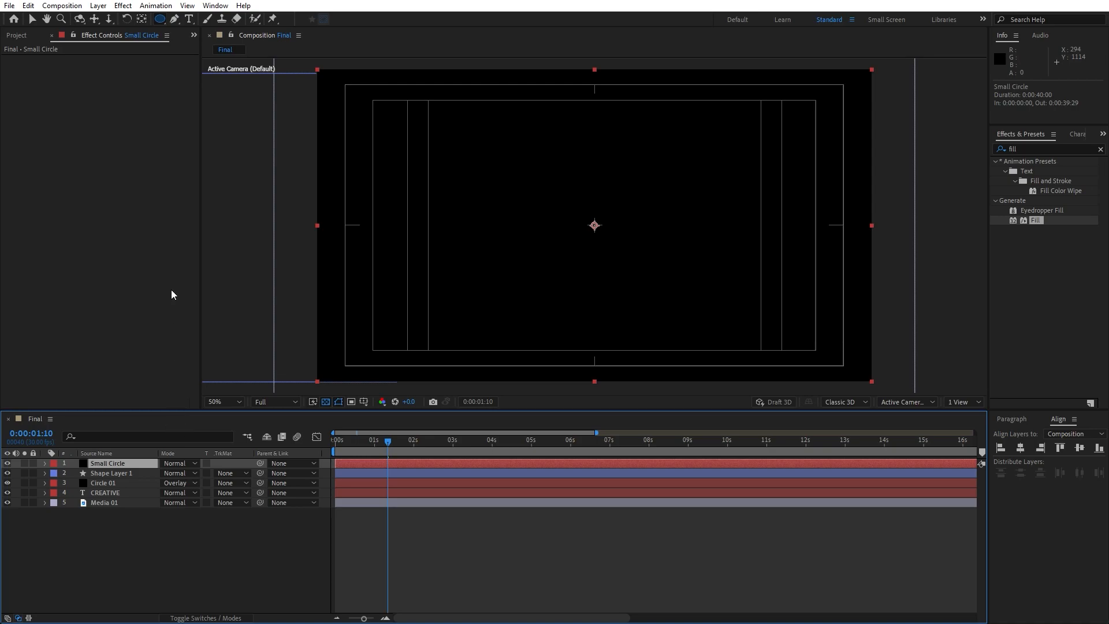
{"action": "left_click", "coordinate": [160, 20]}
{"action": "left_click_drag", "start_coordinate": [595, 225], "coordinate": [612, 250]}
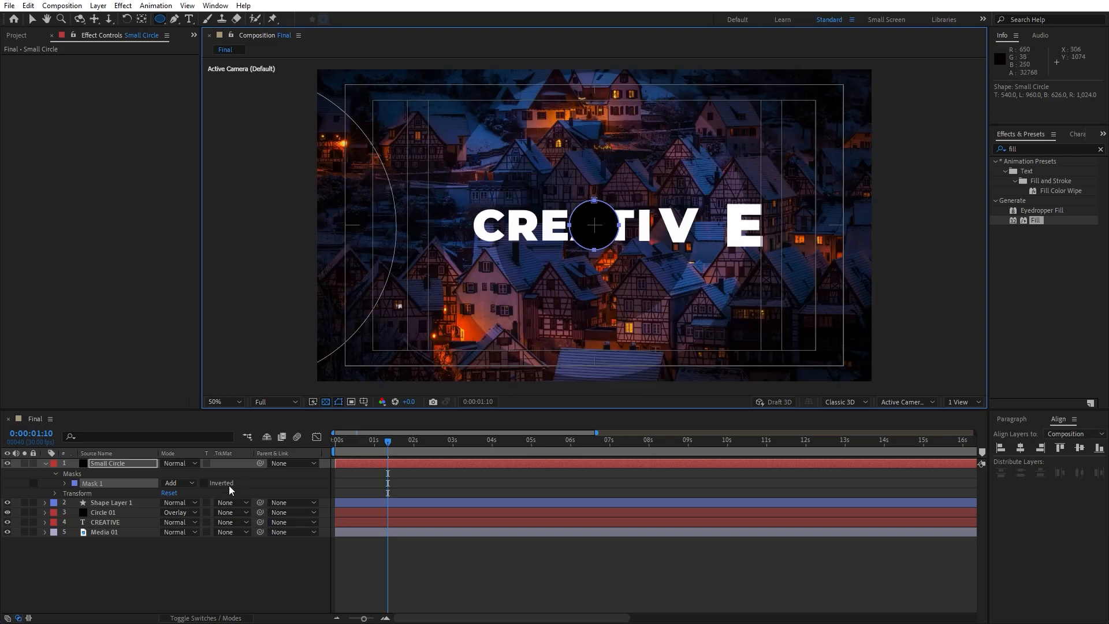
Check the Small Circle's anchor point and move the layer to position 330, 848 beside the circle outline
{"action": "left_click", "coordinate": [109, 464]}
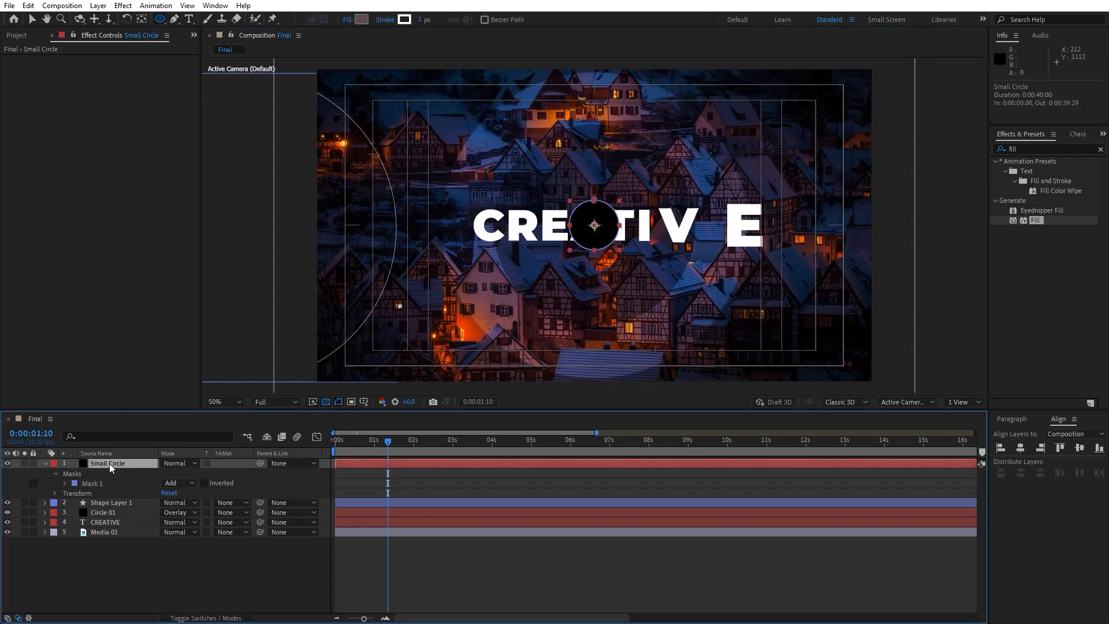
{"action": "left_click", "coordinate": [141, 20]}
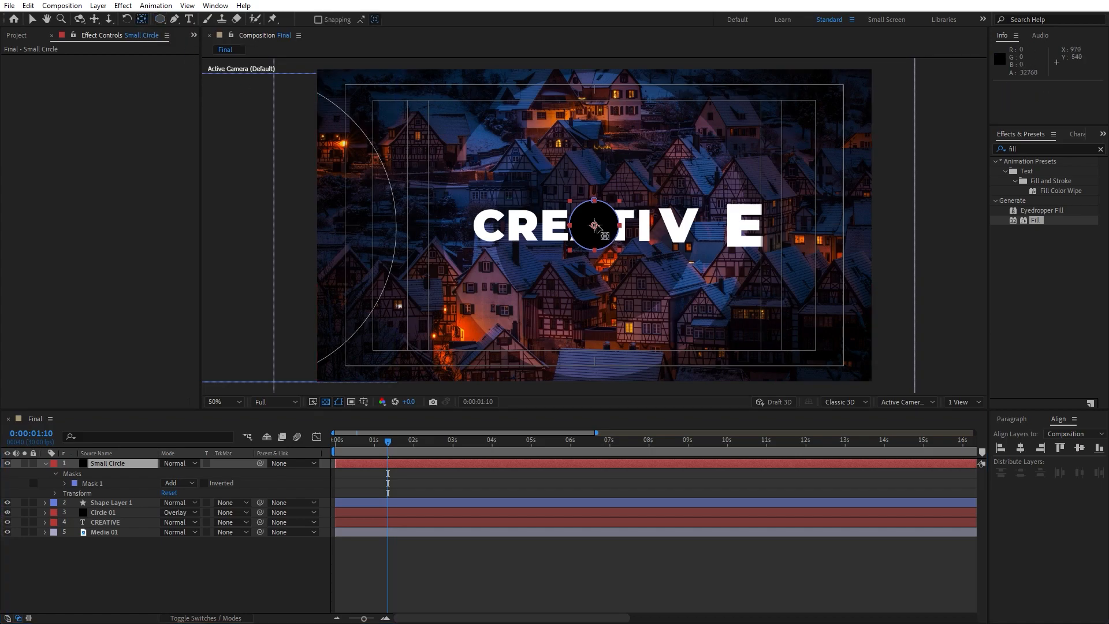
{"action": "left_click", "coordinate": [32, 19]}
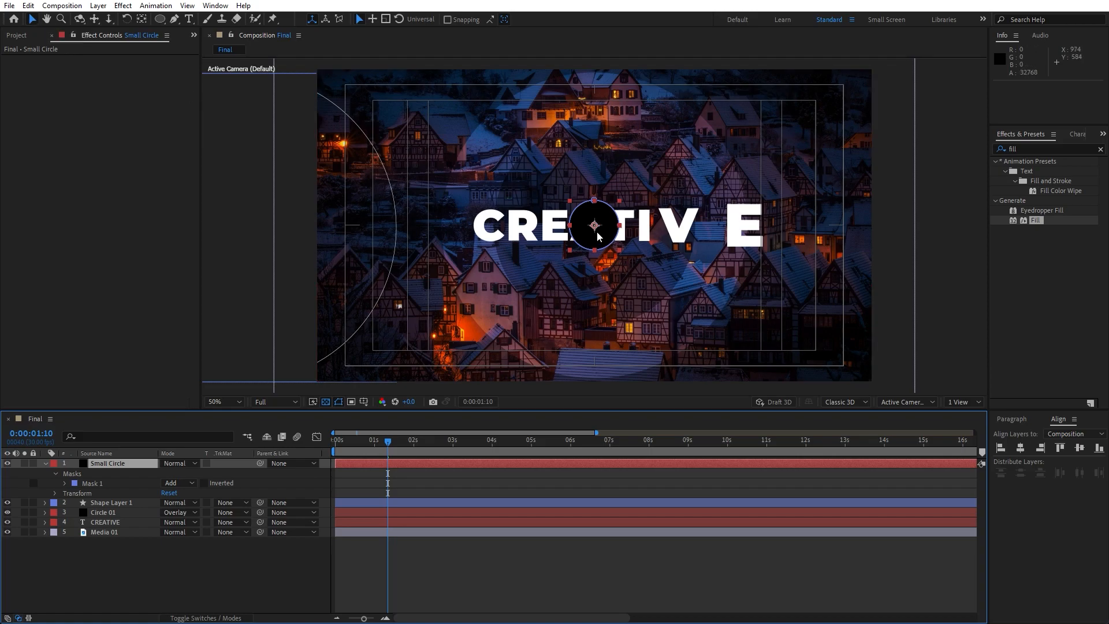
{"action": "left_click_drag", "start_coordinate": [599, 239], "coordinate": [413, 315]}
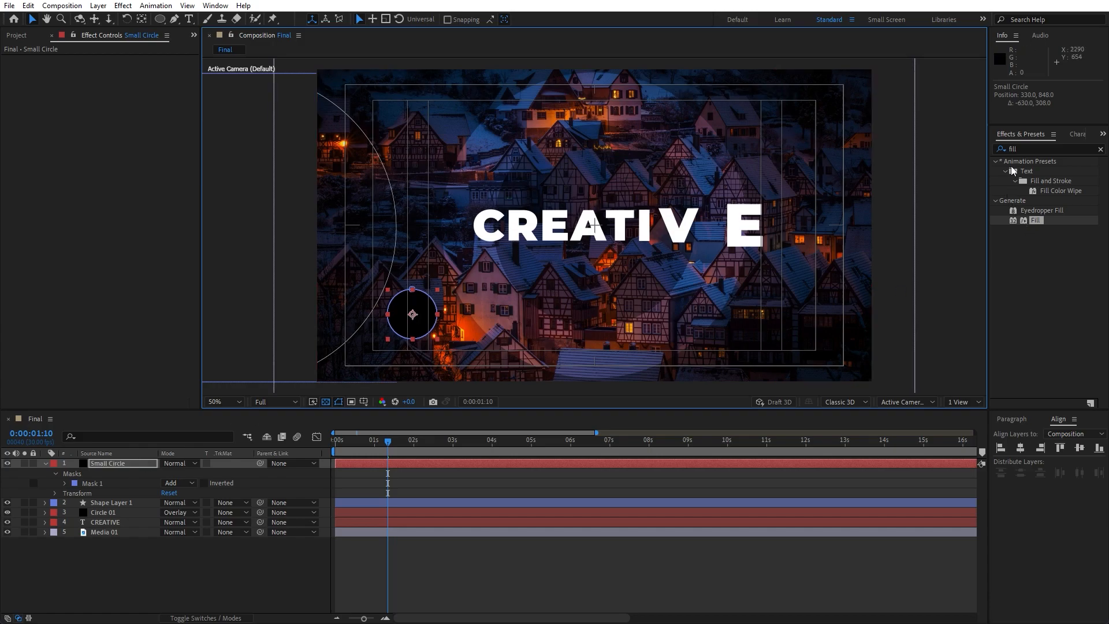
Apply Gradient Ramp to Small Circle, with the ramp starting at 864, 454 and ending at 1068, 608
{"action": "left_click", "coordinate": [1037, 148]}
{"action": "type", "text": "ramp"}
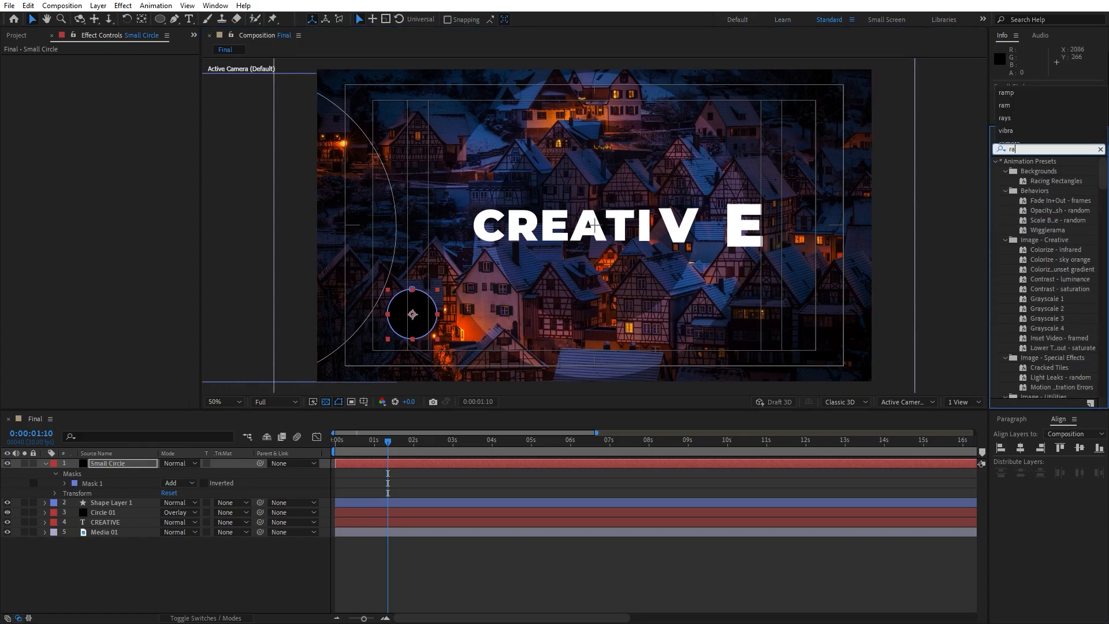
{"action": "left_click_drag", "start_coordinate": [1052, 171], "coordinate": [122, 463]}
{"action": "left_click", "coordinate": [116, 70]}
{"action": "left_click", "coordinate": [392, 298]}
{"action": "left_click_drag", "start_coordinate": [391, 298], "coordinate": [385, 289]}
{"action": "left_click", "coordinate": [115, 88]}
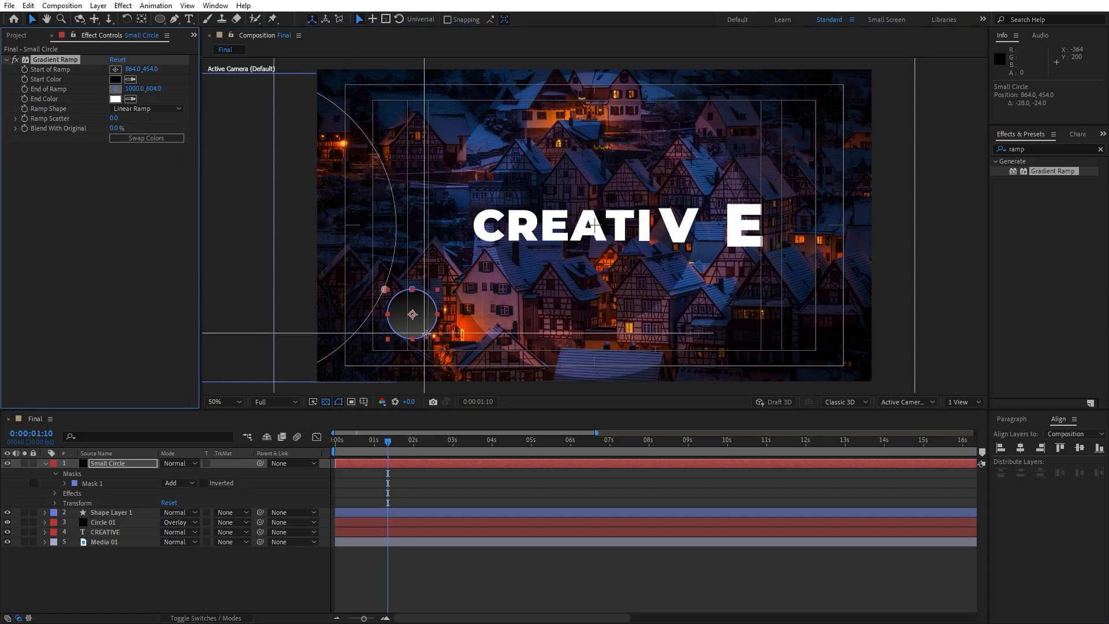
{"action": "left_click", "coordinate": [449, 334]}
{"action": "left_click_drag", "start_coordinate": [449, 335], "coordinate": [444, 334]}
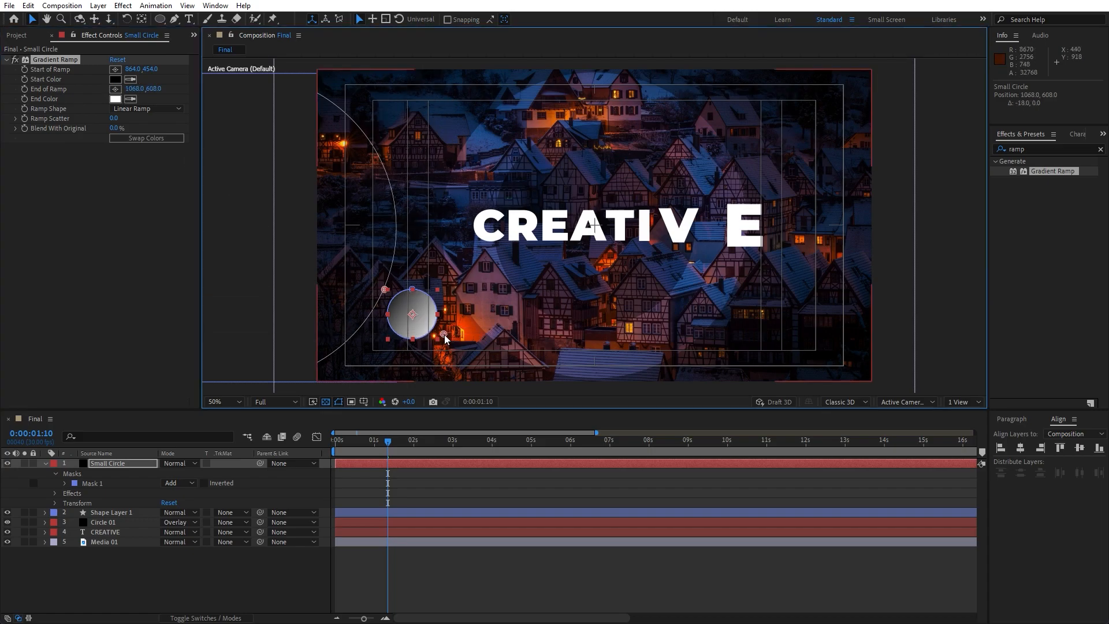
Adjust the Gradient Ramp's Start Color and set its End Color to light grey ECECEC
{"action": "left_click", "coordinate": [118, 79]}
{"action": "left_click_drag", "start_coordinate": [702, 504], "coordinate": [612, 434]}
{"action": "left_click", "coordinate": [926, 425]}
{"action": "left_click", "coordinate": [117, 99]}
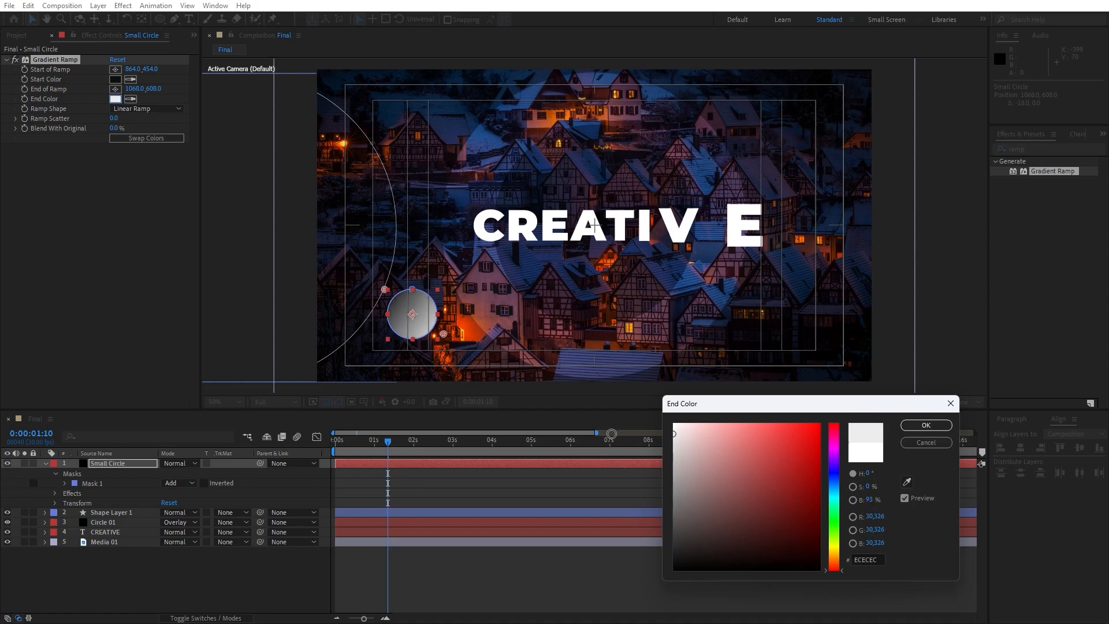
{"action": "left_click", "coordinate": [926, 425]}
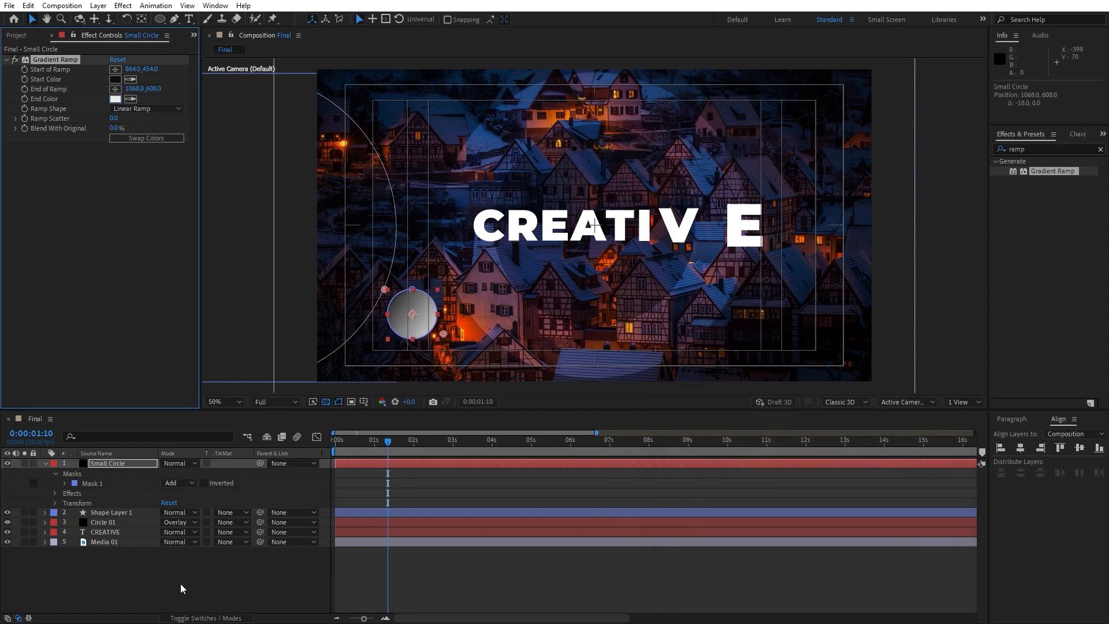
Add the expression wiggle(1,20) to Small Circle's Position and preview the floating motion
{"action": "left_click", "coordinate": [109, 466]}
{"action": "key", "text": "p"}
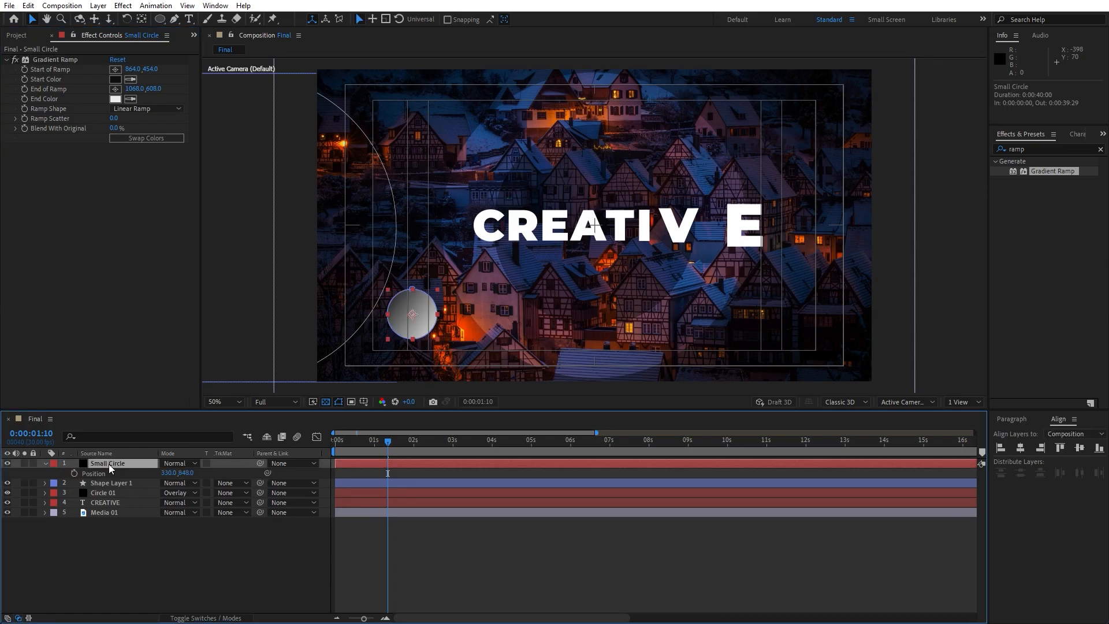
{"action": "left_click", "coordinate": [74, 473], "text": "alt"}
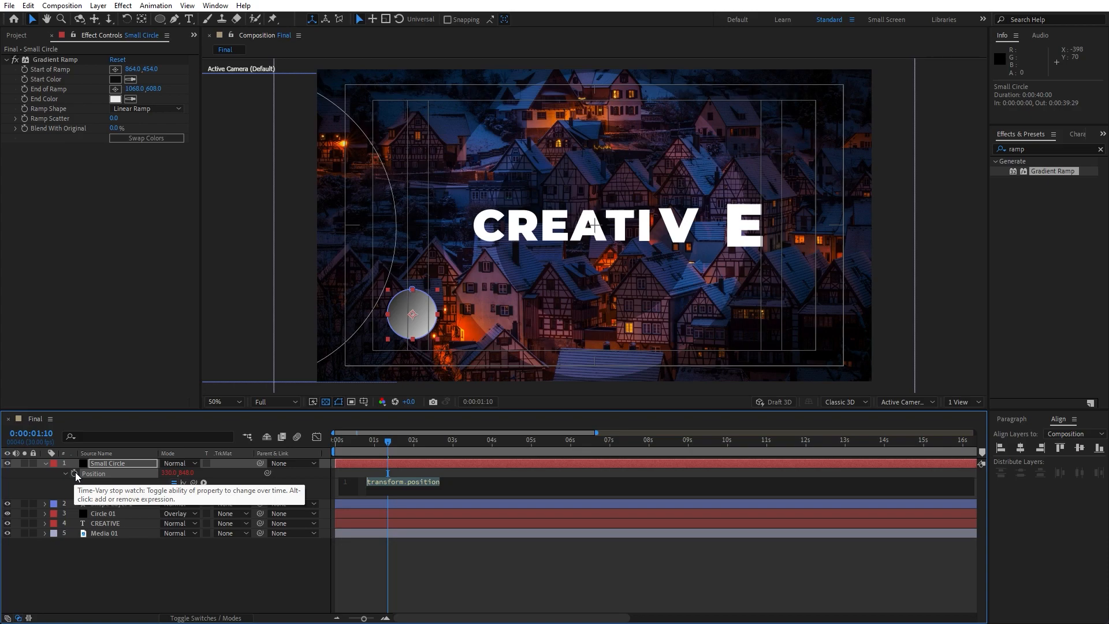
{"action": "type", "text": "wiggl"}
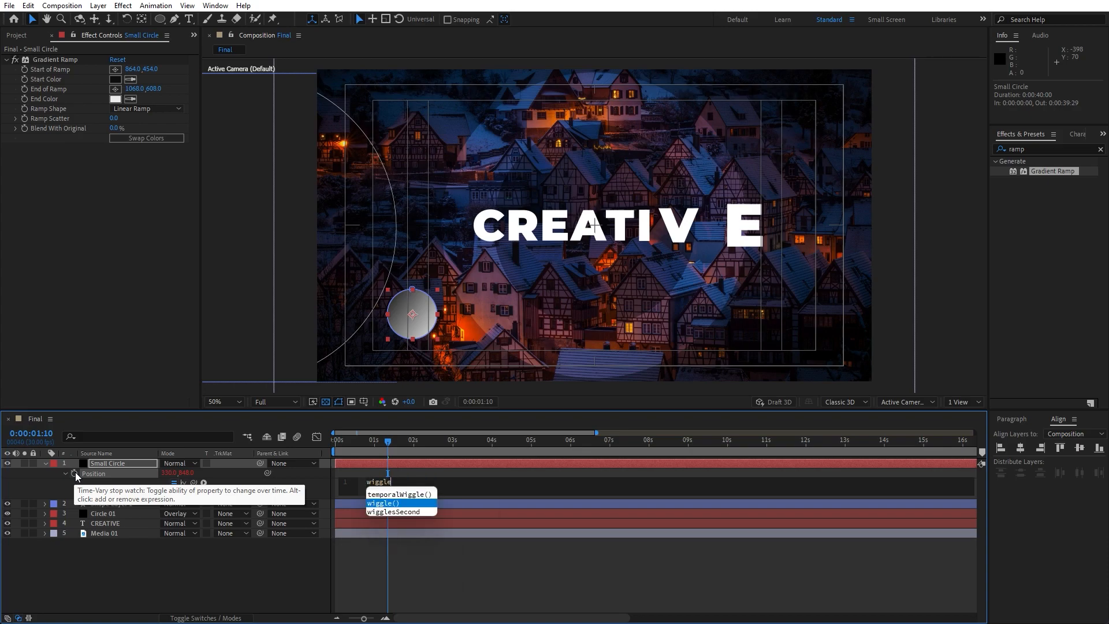
{"action": "type", "text": "e"}
{"action": "key", "text": "Return"}
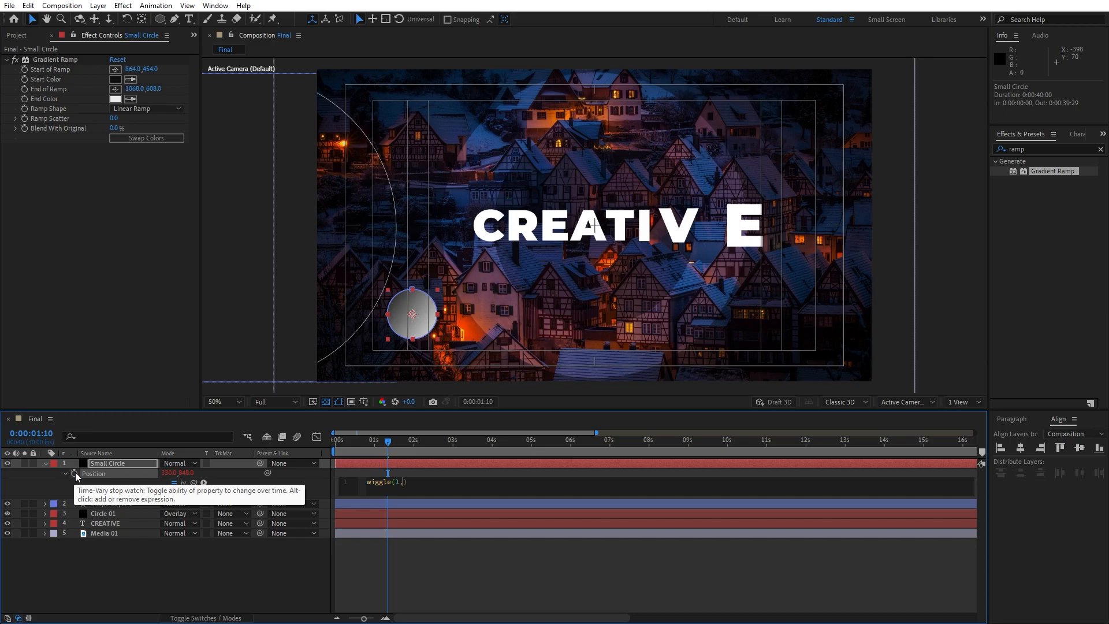
{"action": "left_click", "coordinate": [191, 569]}
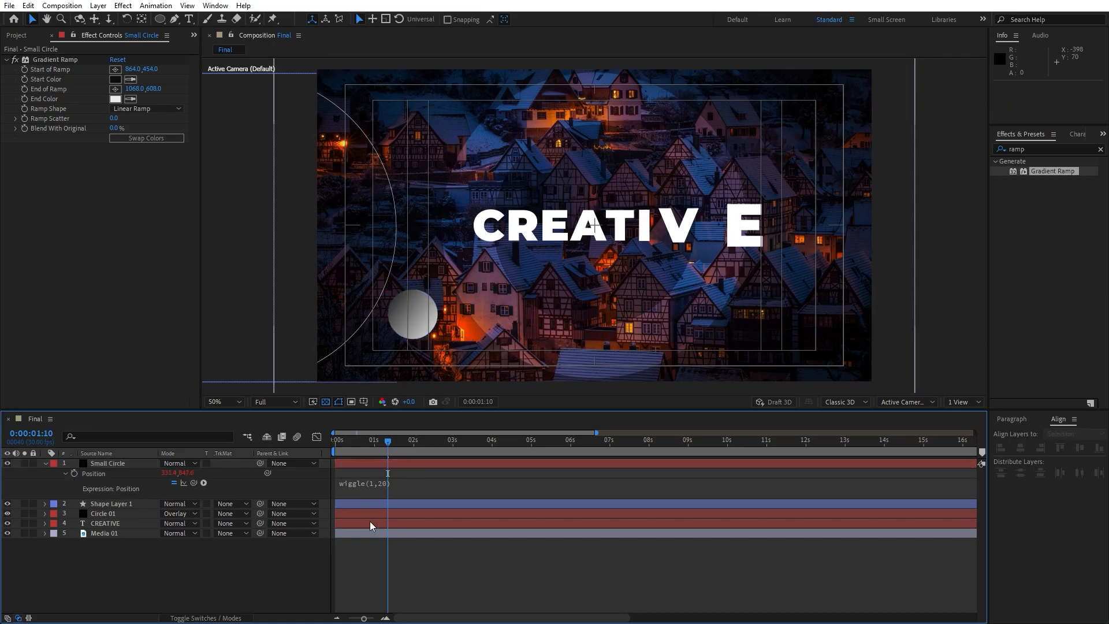
{"action": "key", "text": "space"}
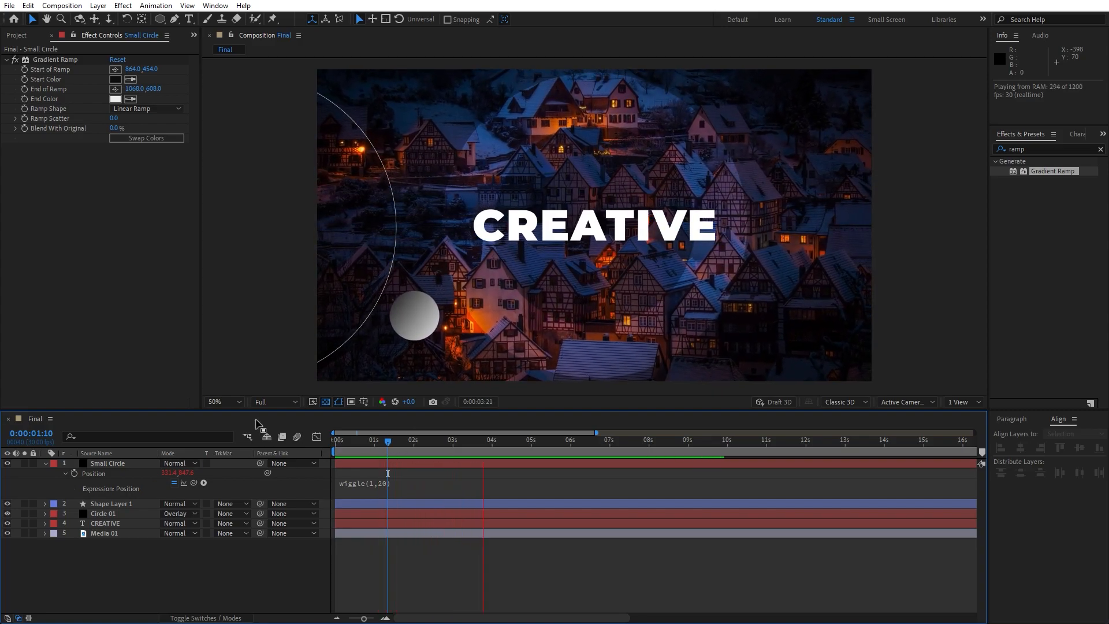
{"action": "left_click", "coordinate": [361, 444]}
{"action": "left_click_drag", "start_coordinate": [347, 449], "coordinate": [446, 451]}
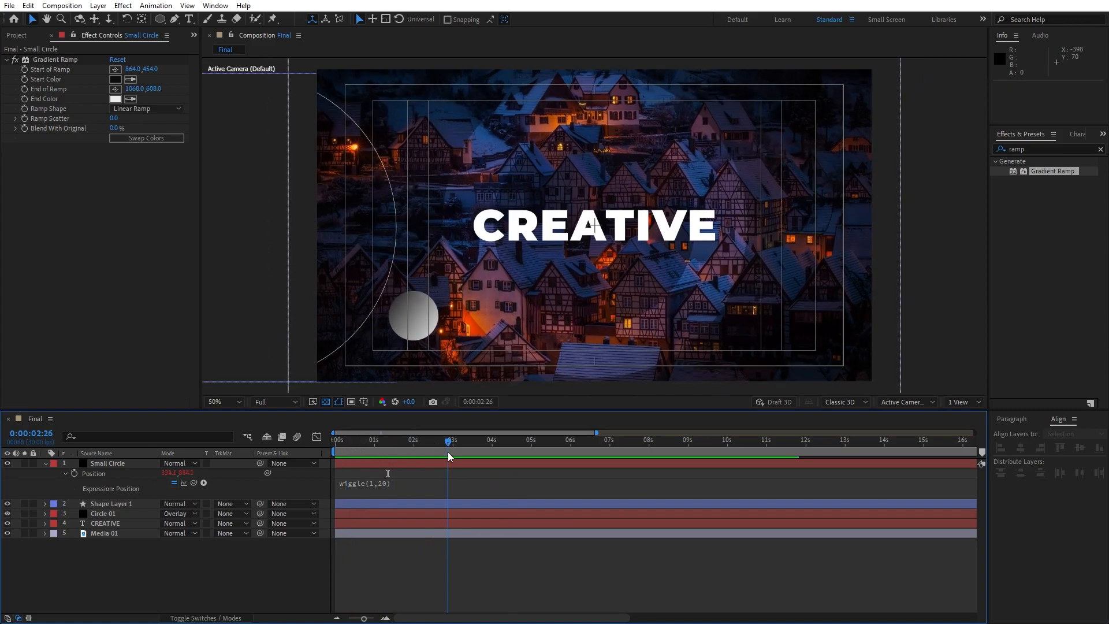
Duplicate Small Circle, move the copy to position 1564, 226 and collapse the original layer
{"action": "left_click", "coordinate": [104, 465]}
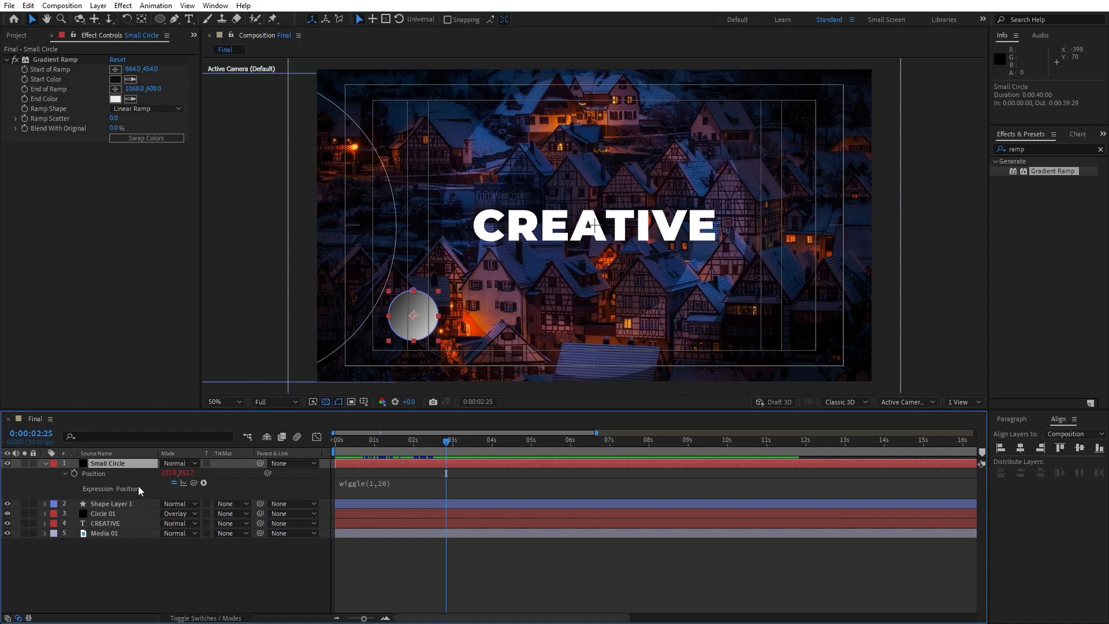
{"action": "left_click", "coordinate": [29, 6]}
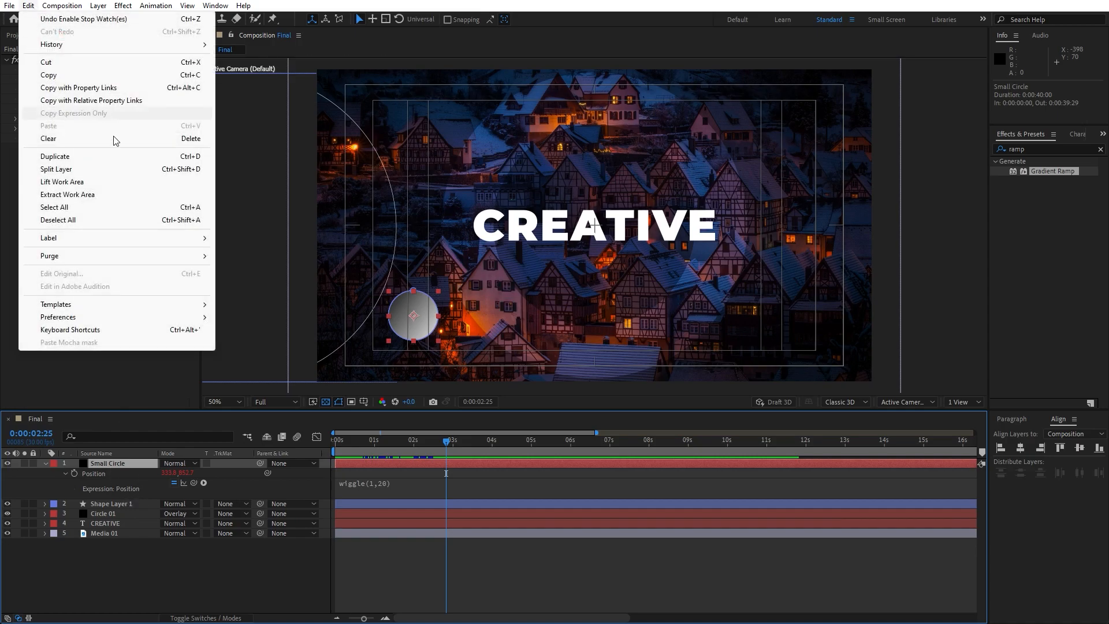
{"action": "left_click", "coordinate": [64, 156]}
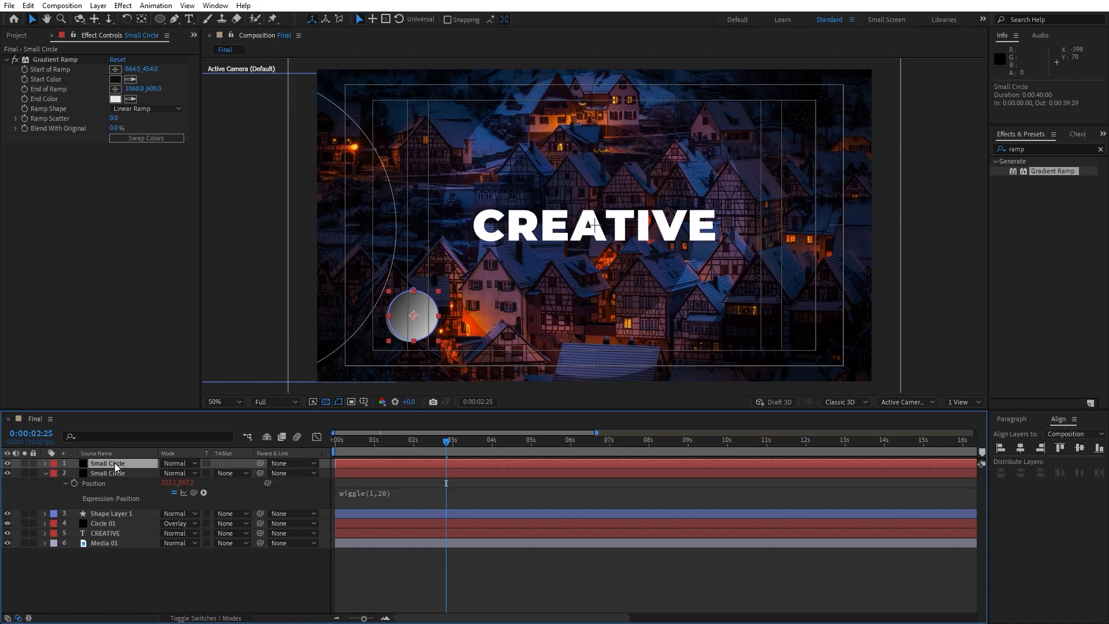
{"action": "left_click_drag", "start_coordinate": [421, 314], "coordinate": [778, 135]}
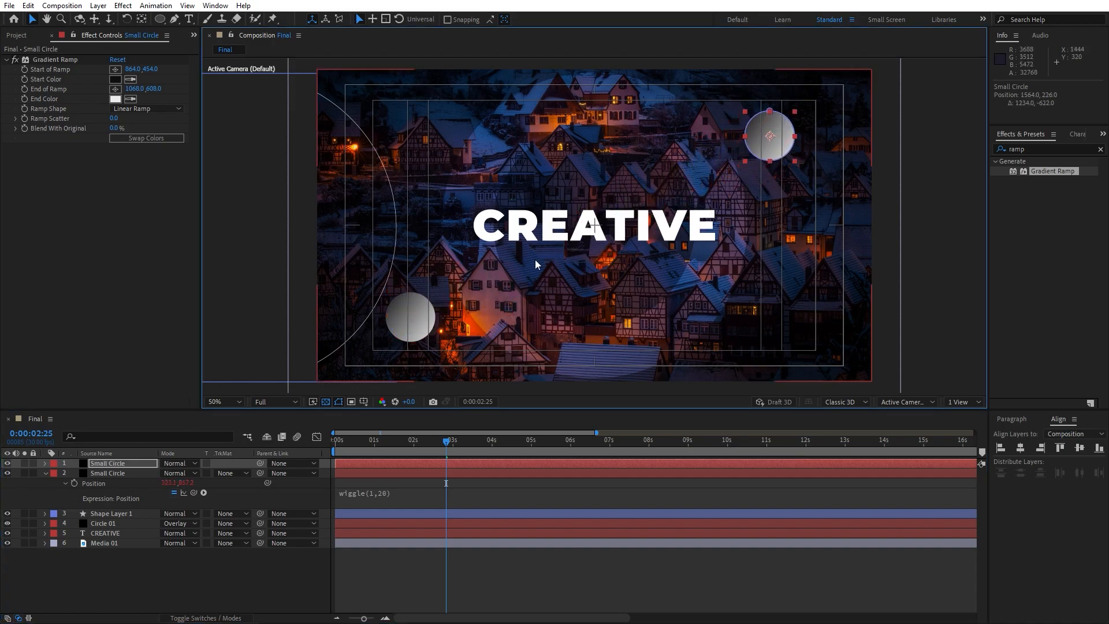
{"action": "left_click", "coordinate": [44, 476]}
{"action": "left_click", "coordinate": [45, 474]}
Shrink the copied circle by setting Mask 1's Mask Expansion to -37 pixels
{"action": "left_click", "coordinate": [106, 464]}
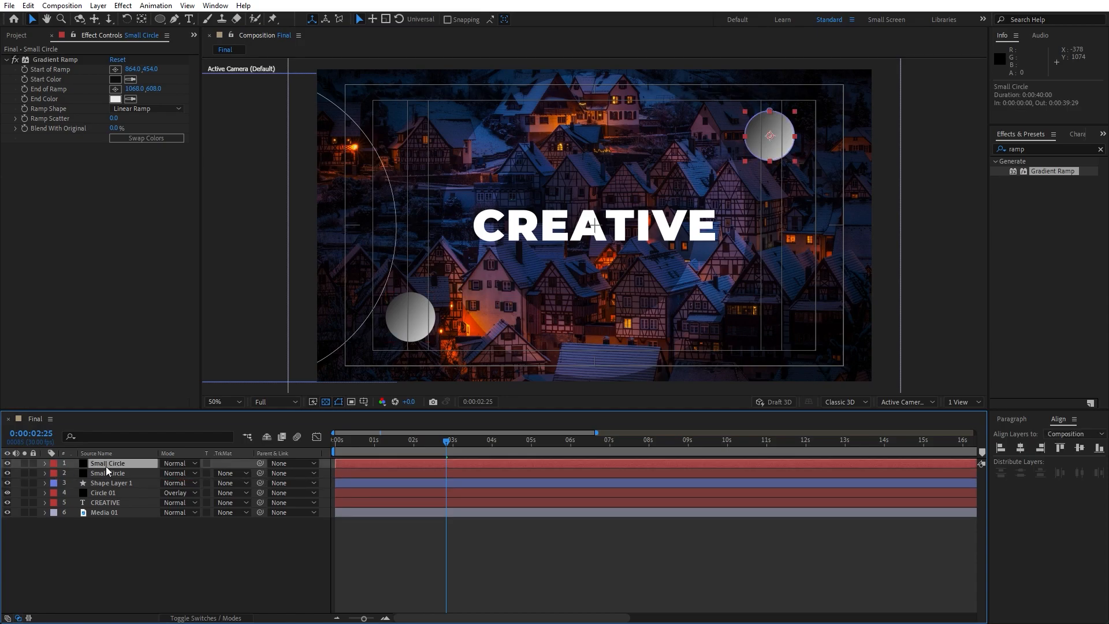
{"action": "key", "text": "m"}
{"action": "left_click", "coordinate": [97, 477]}
{"action": "left_click", "coordinate": [66, 474]}
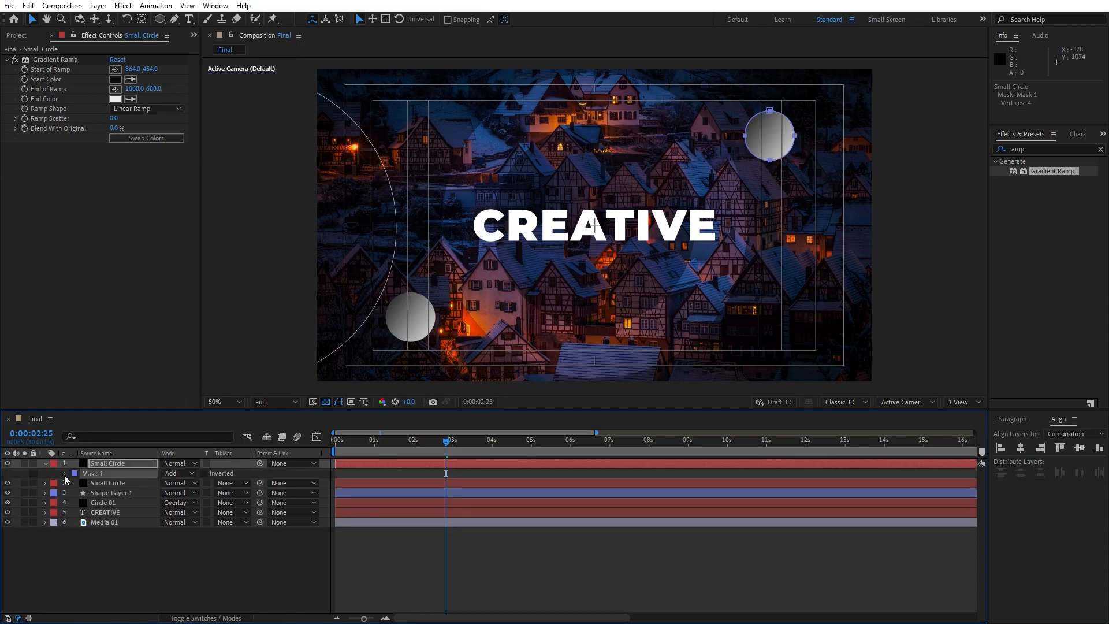
{"action": "left_click", "coordinate": [65, 473]}
{"action": "left_click_drag", "start_coordinate": [165, 512], "coordinate": [146, 512]}
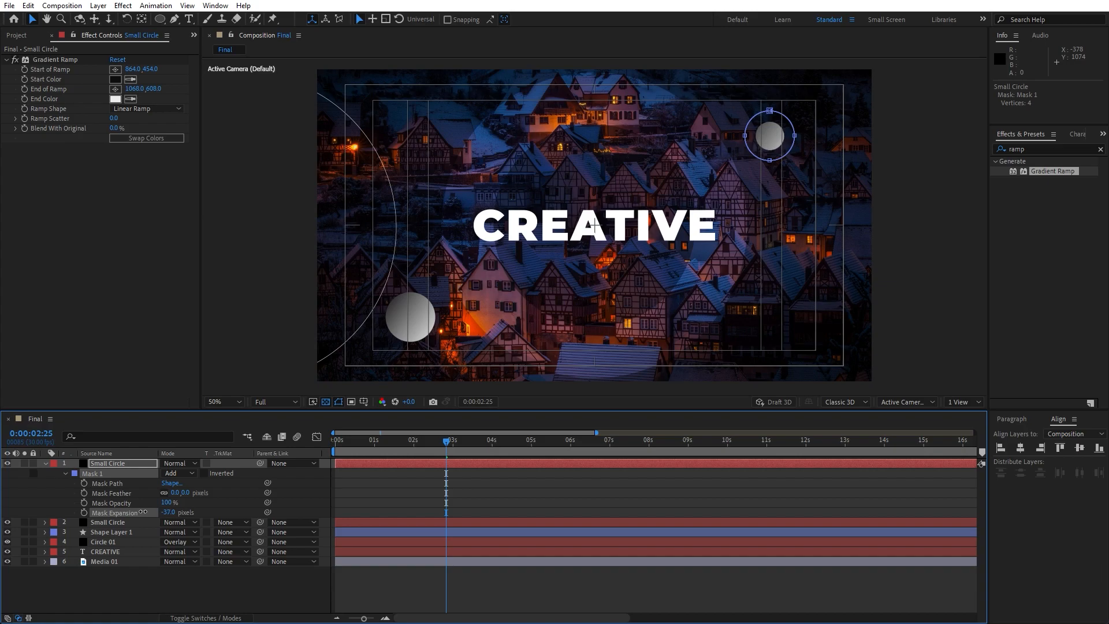
Duplicate the shrunken Small Circle at the upper right and move the copy straight below, to position 1618, 964
{"action": "left_click", "coordinate": [119, 464]}
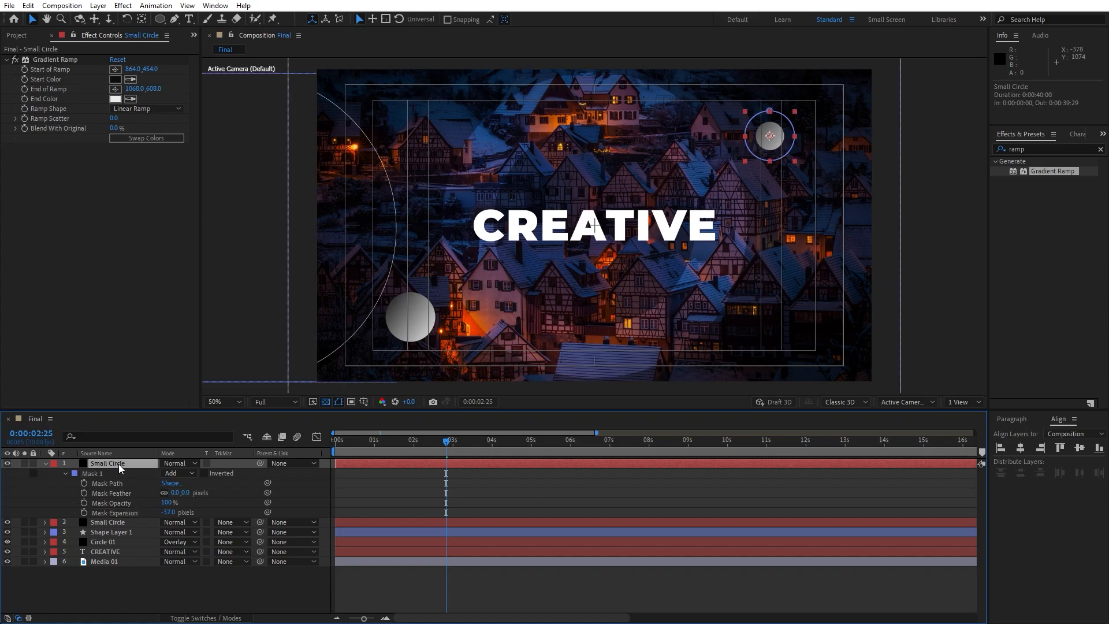
{"action": "left_click", "coordinate": [46, 463]}
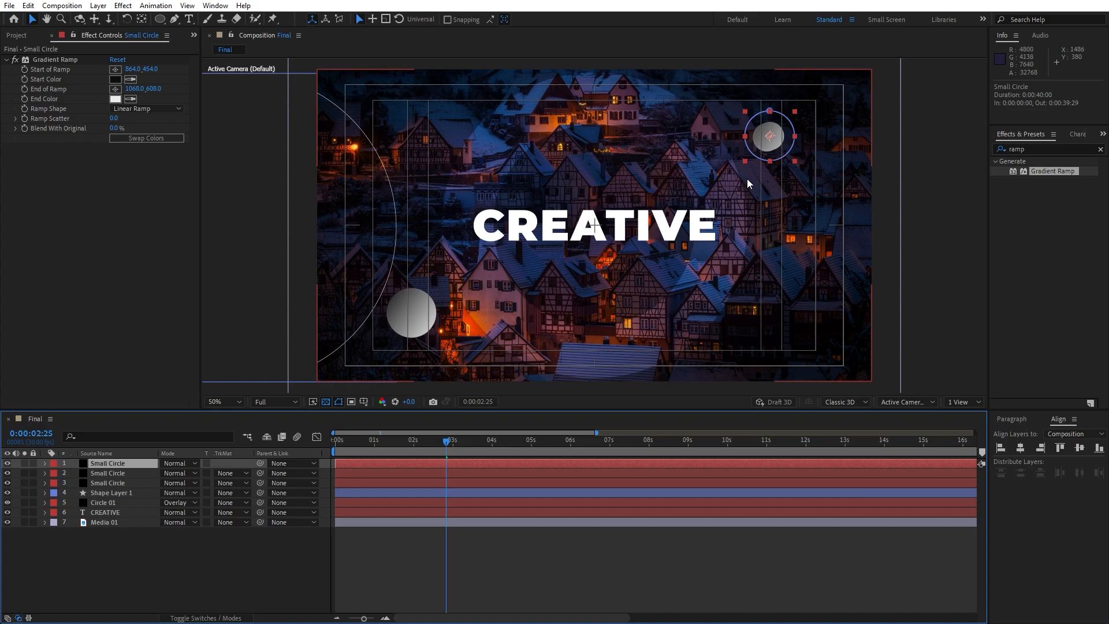
{"action": "left_click_drag", "start_coordinate": [767, 155], "coordinate": [783, 368]}
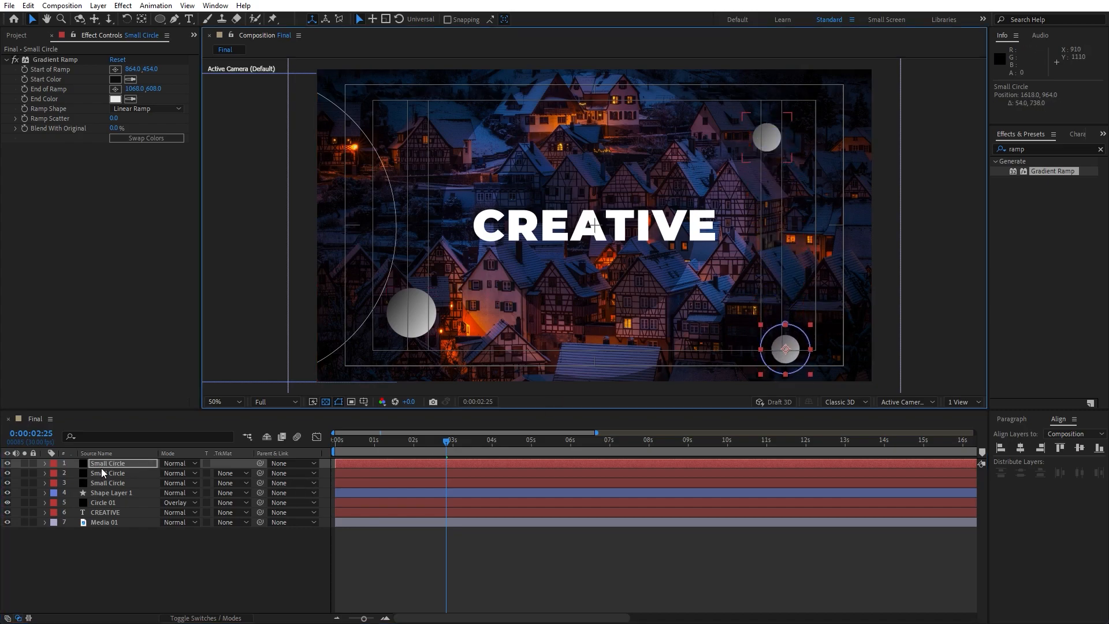
Shrink the new Small Circle copy by setting Mask 1's Mask Expansion to -54 pixels
{"action": "left_click", "coordinate": [103, 466]}
{"action": "key", "text": "m"}
{"action": "left_click", "coordinate": [66, 474]}
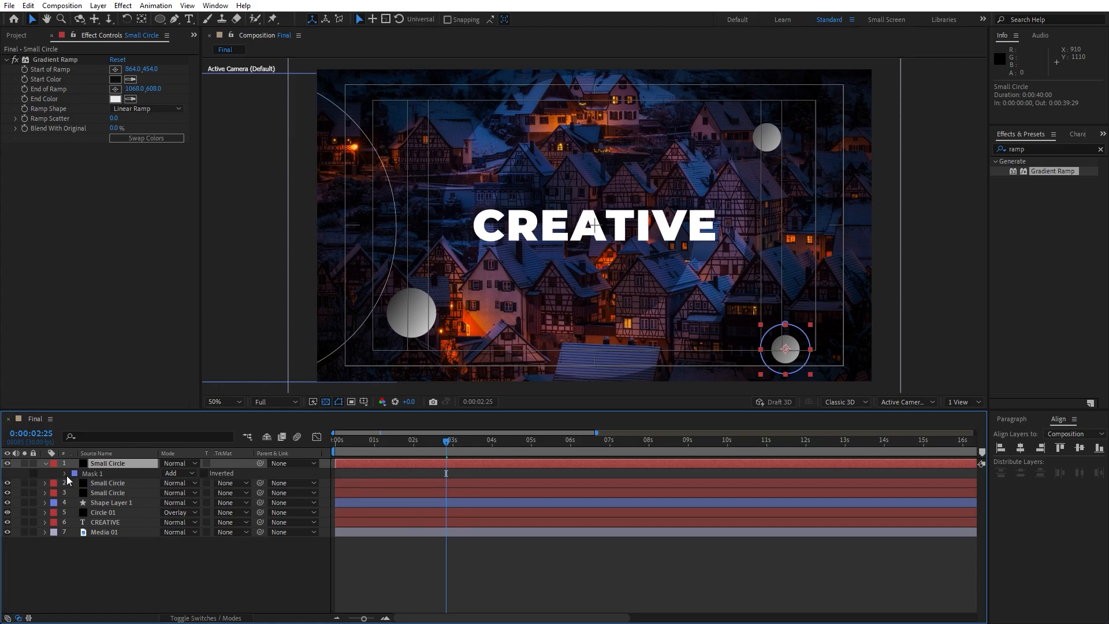
{"action": "left_click_drag", "start_coordinate": [168, 512], "coordinate": [162, 512]}
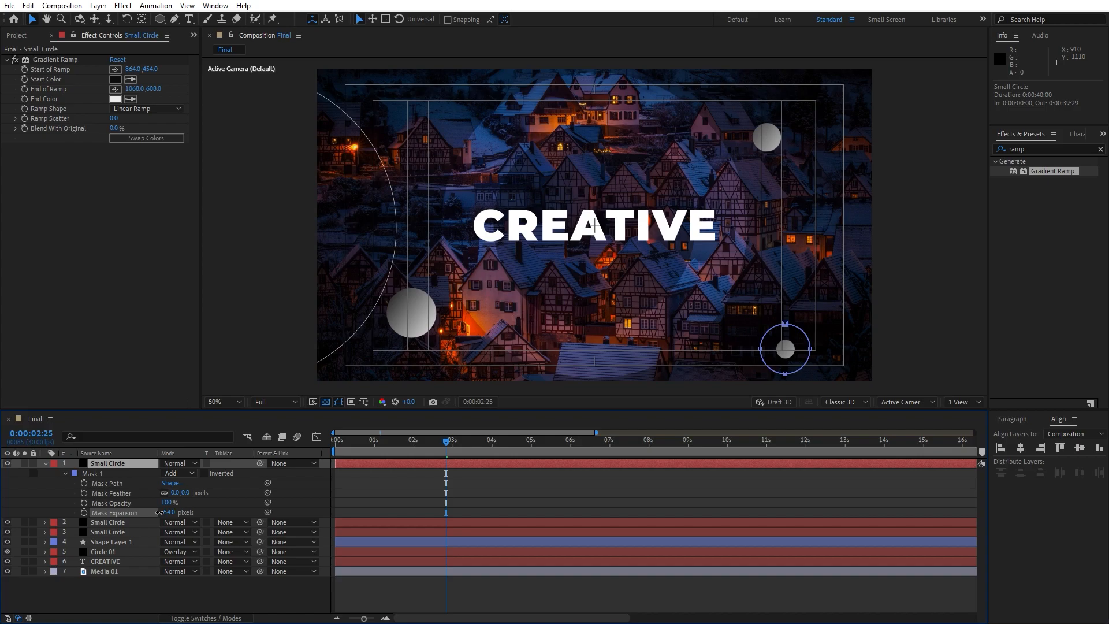
Set the smallest circle's Gradient Ramp Start Color to grey 707070 and preview the three circles' motion
{"action": "left_click", "coordinate": [122, 462]}
{"action": "left_click", "coordinate": [115, 79]}
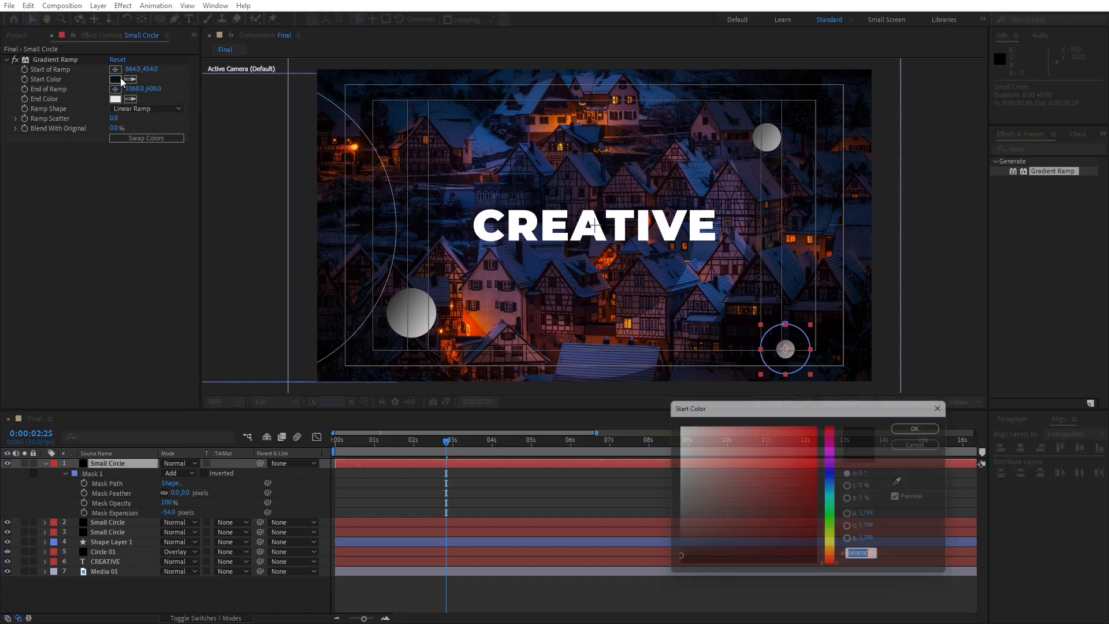
{"action": "left_click_drag", "start_coordinate": [687, 508], "coordinate": [654, 506]}
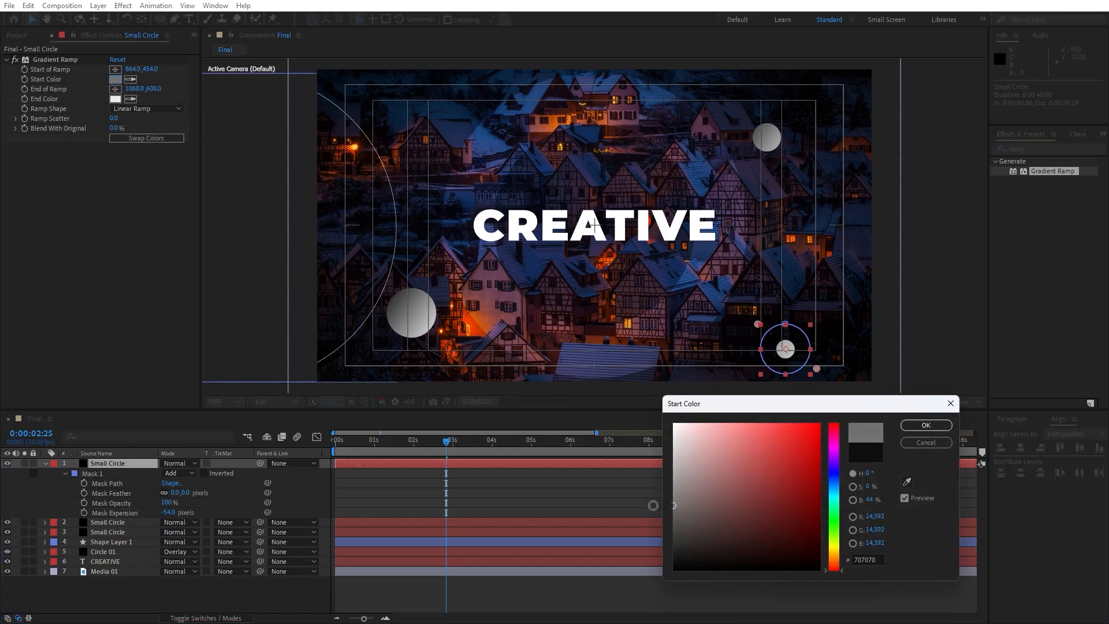
{"action": "left_click", "coordinate": [925, 425]}
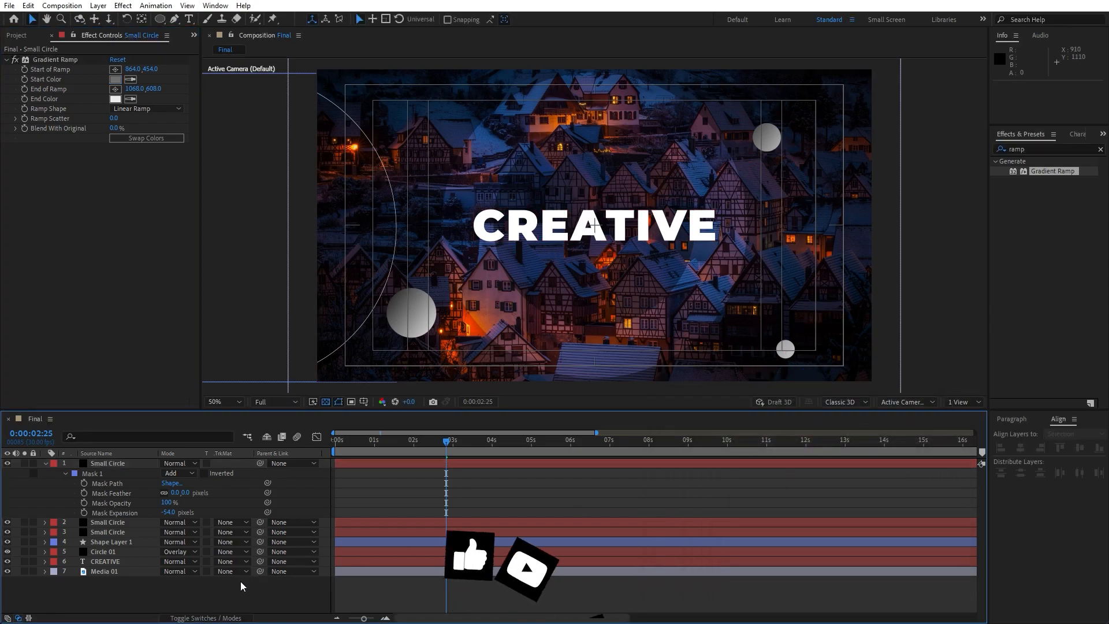
{"action": "key", "text": "space"}
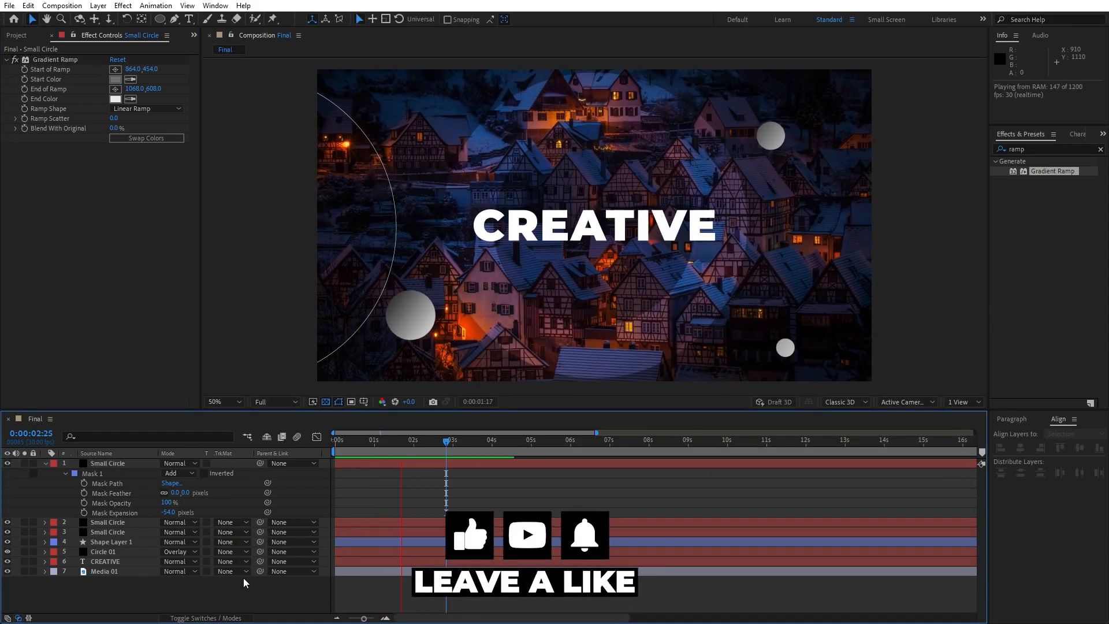
{"action": "left_click", "coordinate": [361, 455]}
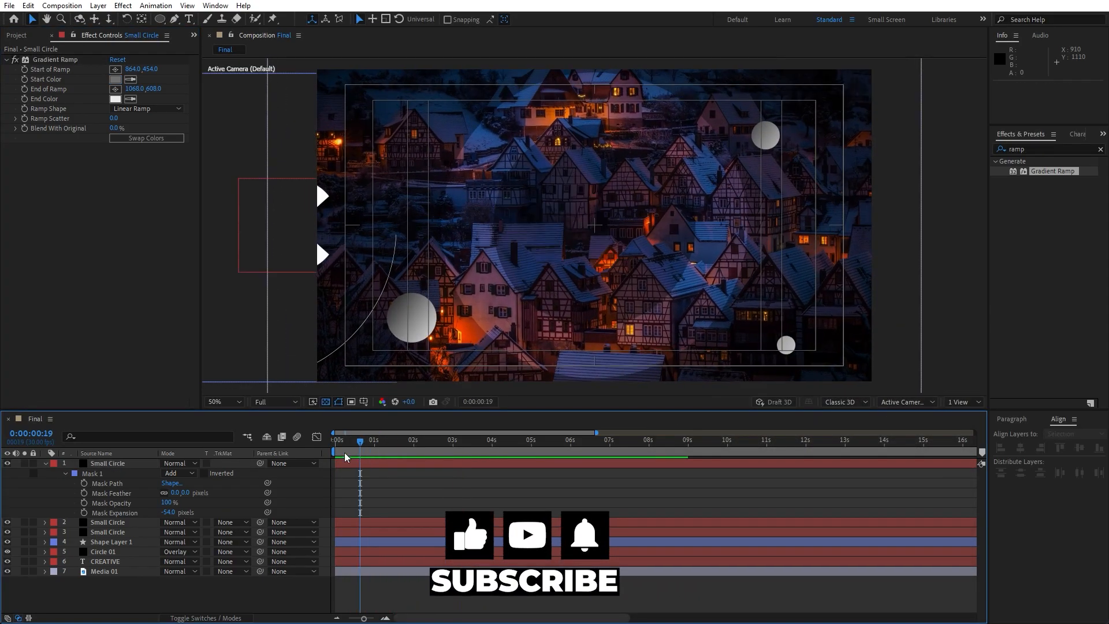
{"action": "left_click", "coordinate": [46, 464]}
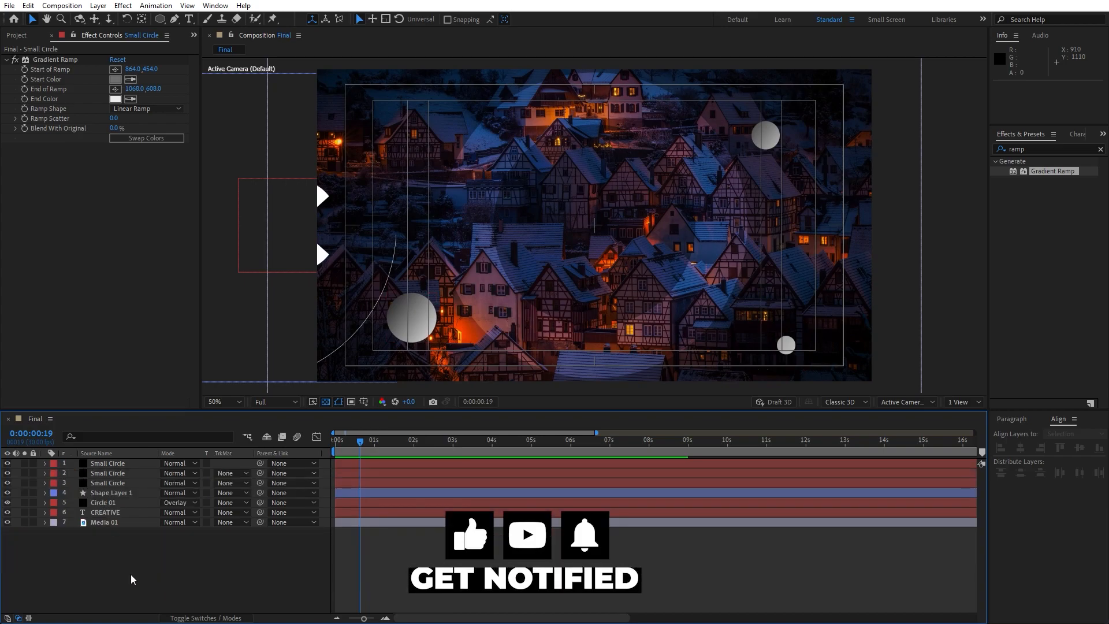
Create a new adjustment layer above all other layers and name it Lens Flare
{"action": "right_click", "coordinate": [146, 569]}
{"action": "mouse_move", "coordinate": [186, 423]}
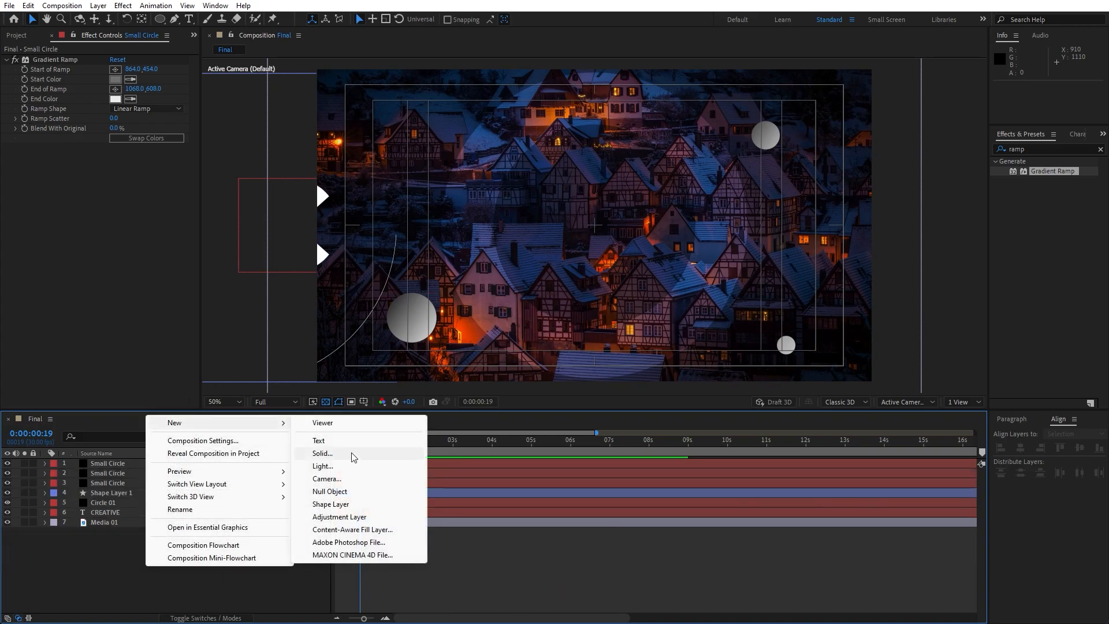
{"action": "left_click", "coordinate": [363, 517]}
{"action": "key", "text": "Return"}
{"action": "type", "text": "L"}
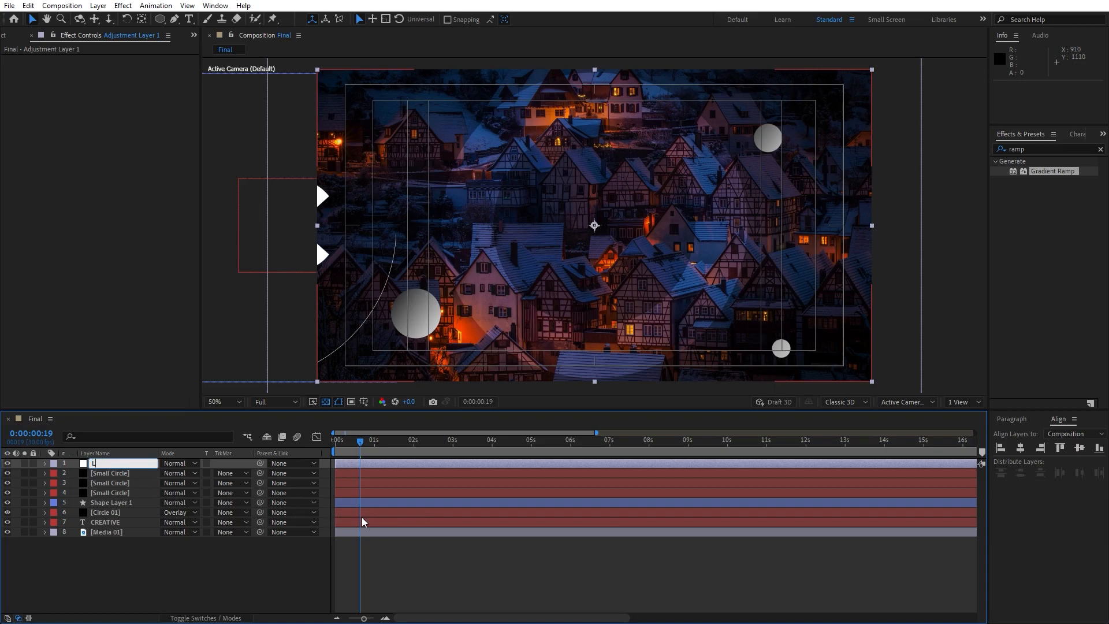
{"action": "type", "text": "ens Flare"}
{"action": "left_click", "coordinate": [205, 572]}
Find the Lens Flare effect and apply it to the Lens Flare adjustment layer
{"action": "left_click", "coordinate": [1033, 145]}
{"action": "double_click", "coordinate": [1033, 145]}
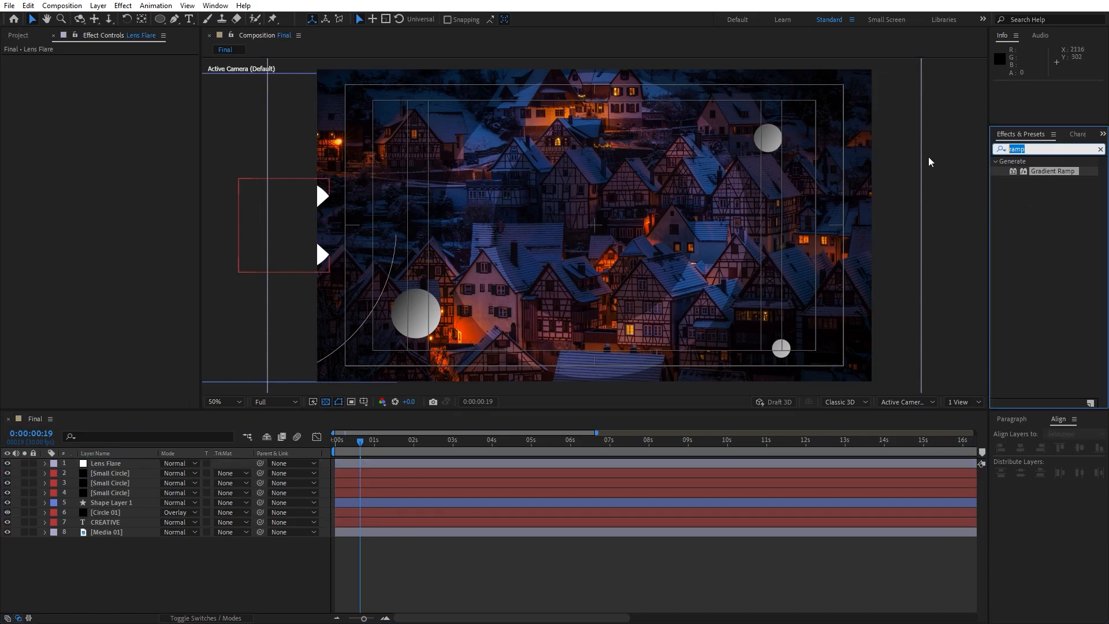
{"action": "type", "text": "lens f"}
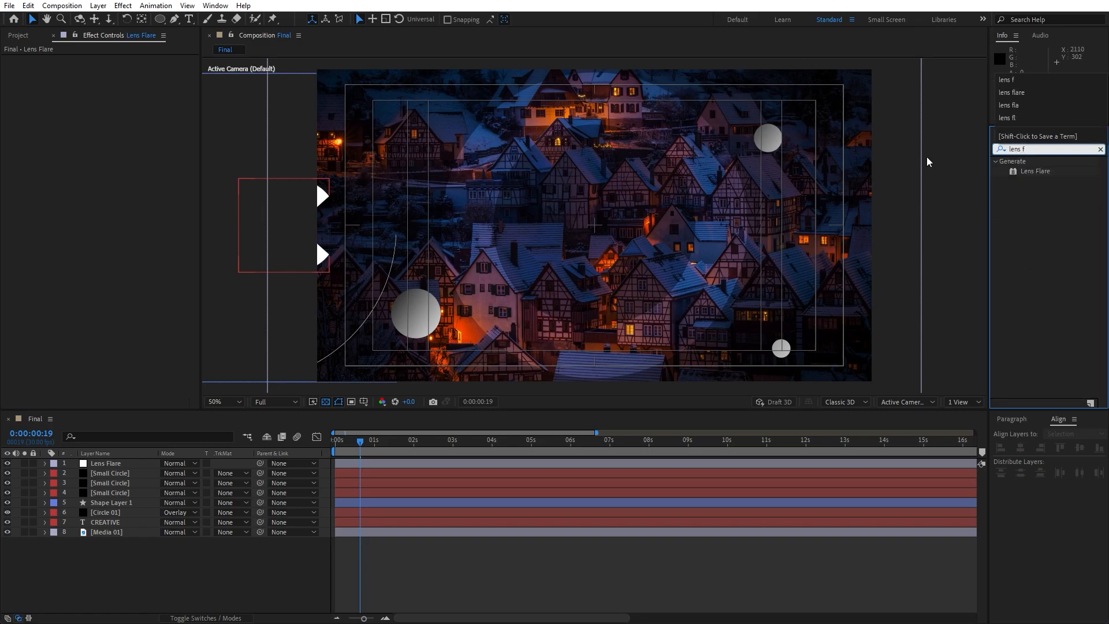
{"action": "left_click_drag", "start_coordinate": [1035, 171], "coordinate": [156, 469]}
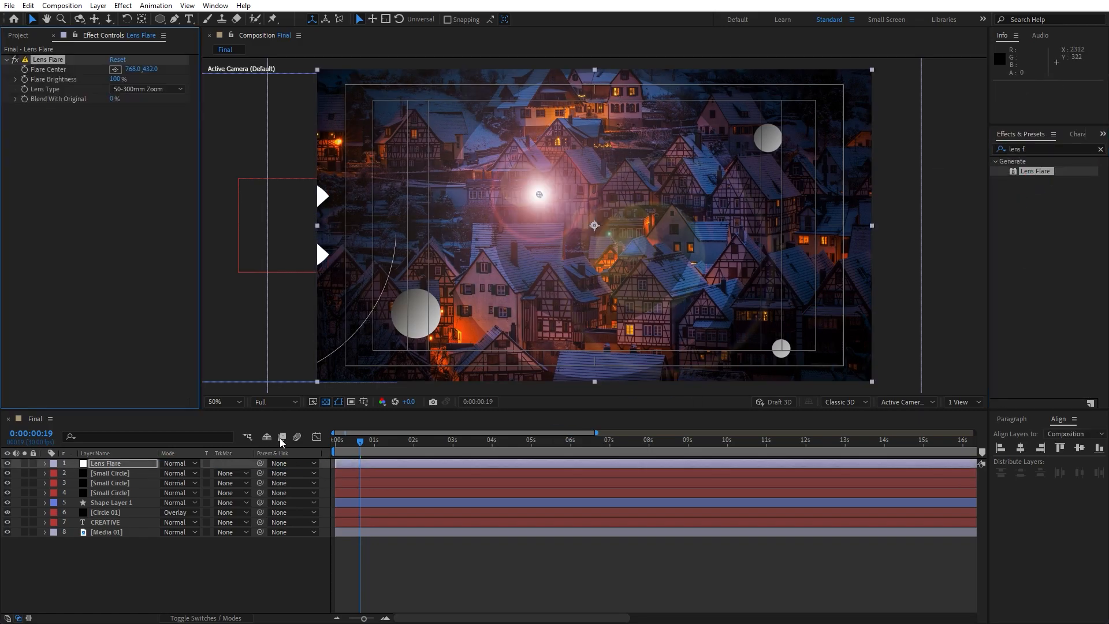
At 0:00:00:00, place the Flare Center outside the frame at -132, -136 and set its first keyframe
{"action": "left_click_drag", "start_coordinate": [367, 452], "coordinate": [335, 451]}
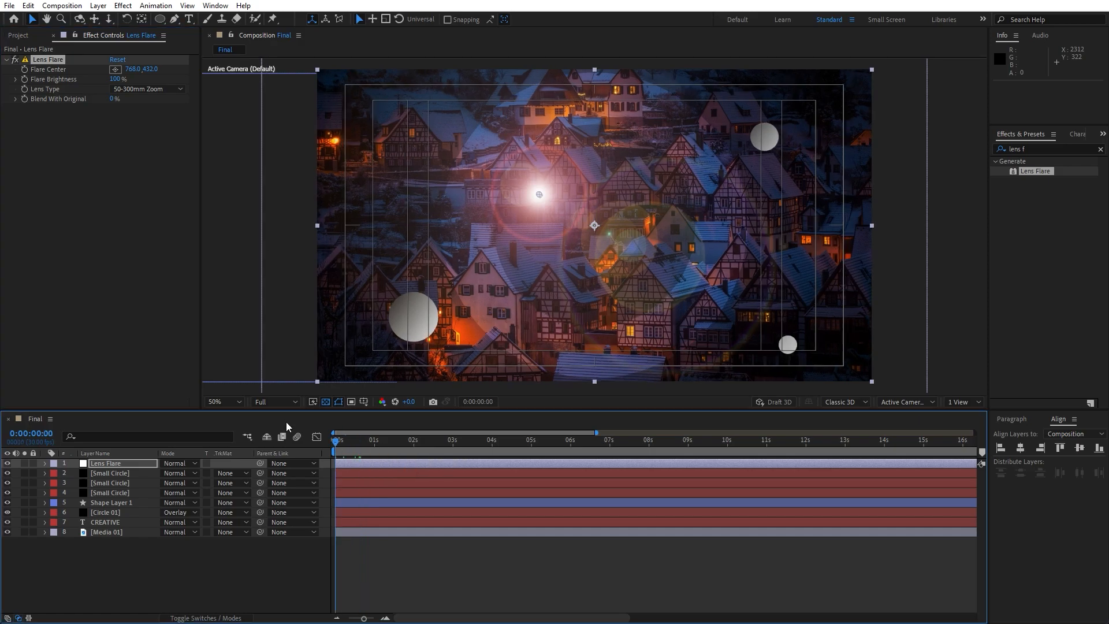
{"action": "key", "text": "comma"}
{"action": "left_click", "coordinate": [117, 69]}
{"action": "left_click_drag", "start_coordinate": [442, 133], "coordinate": [437, 129]}
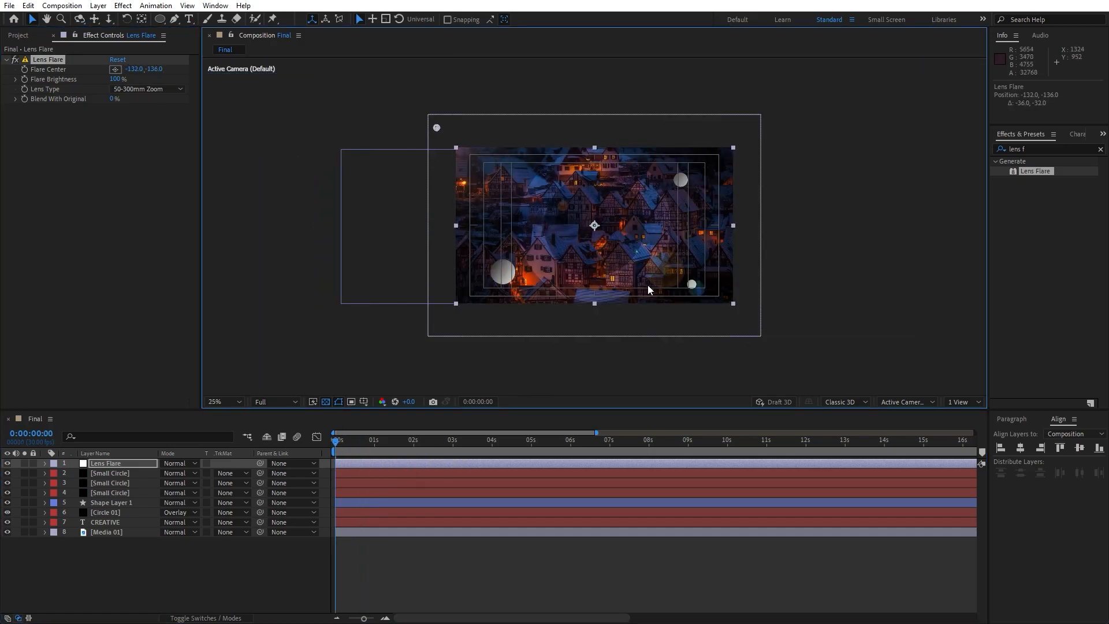
{"action": "key", "text": "period"}
{"action": "key", "text": "comma"}
{"action": "left_click", "coordinate": [28, 73]}
At 0:00:07:01, keyframe the Flare Center at 2386, -356, beyond the frame's upper right corner
{"action": "left_click_drag", "start_coordinate": [375, 444], "coordinate": [611, 443]}
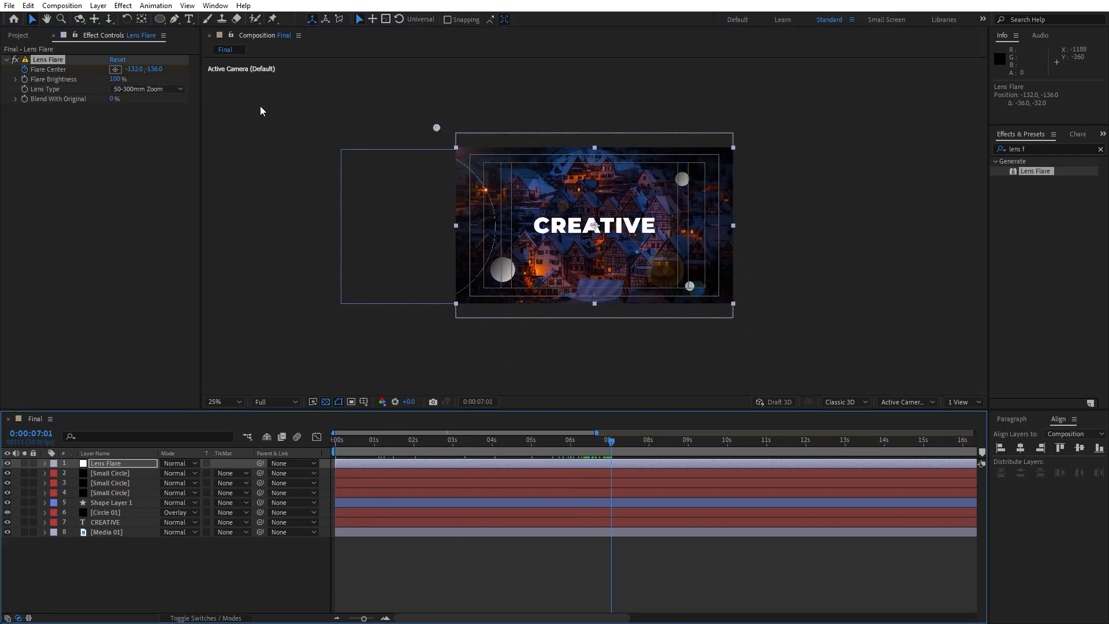
{"action": "left_click_drag", "start_coordinate": [132, 69], "coordinate": [188, 75]}
{"action": "left_click_drag", "start_coordinate": [558, 127], "coordinate": [800, 97]}
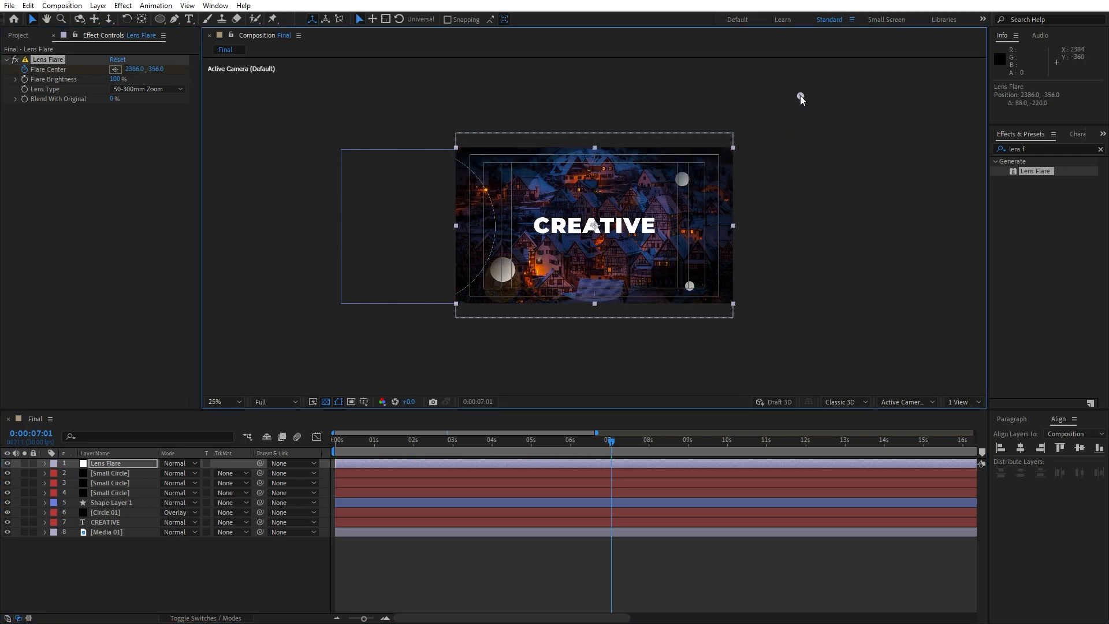
Try the 35mm Prime and 105mm Prime lens types on the flare and preview the latter
{"action": "left_click", "coordinate": [127, 90]}
{"action": "left_click", "coordinate": [151, 115]}
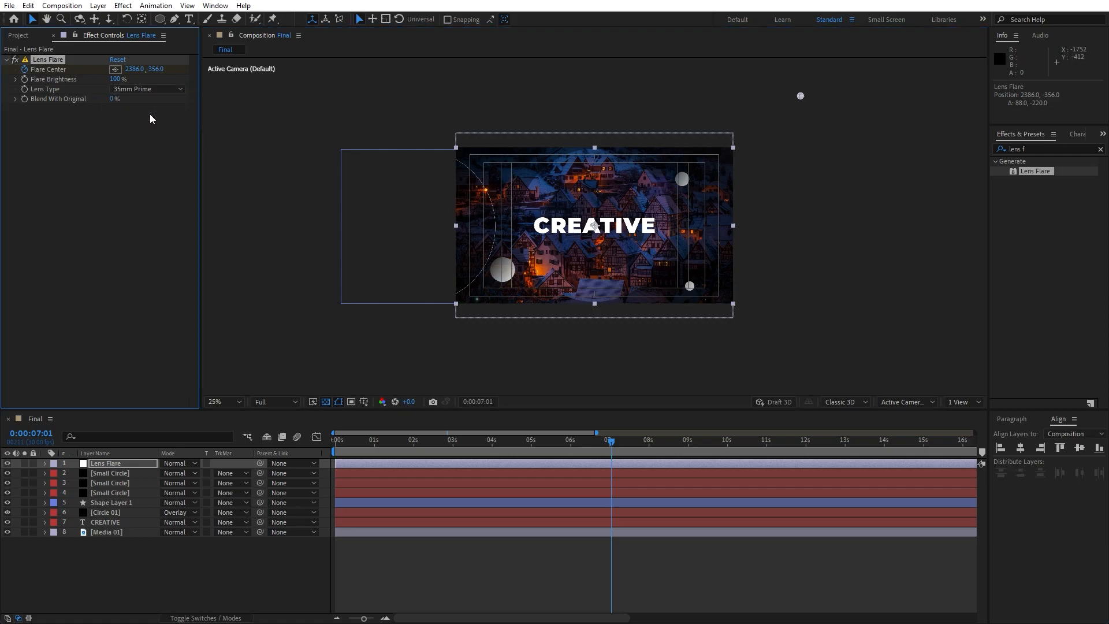
{"action": "left_click", "coordinate": [155, 91]}
{"action": "left_click", "coordinate": [157, 125]}
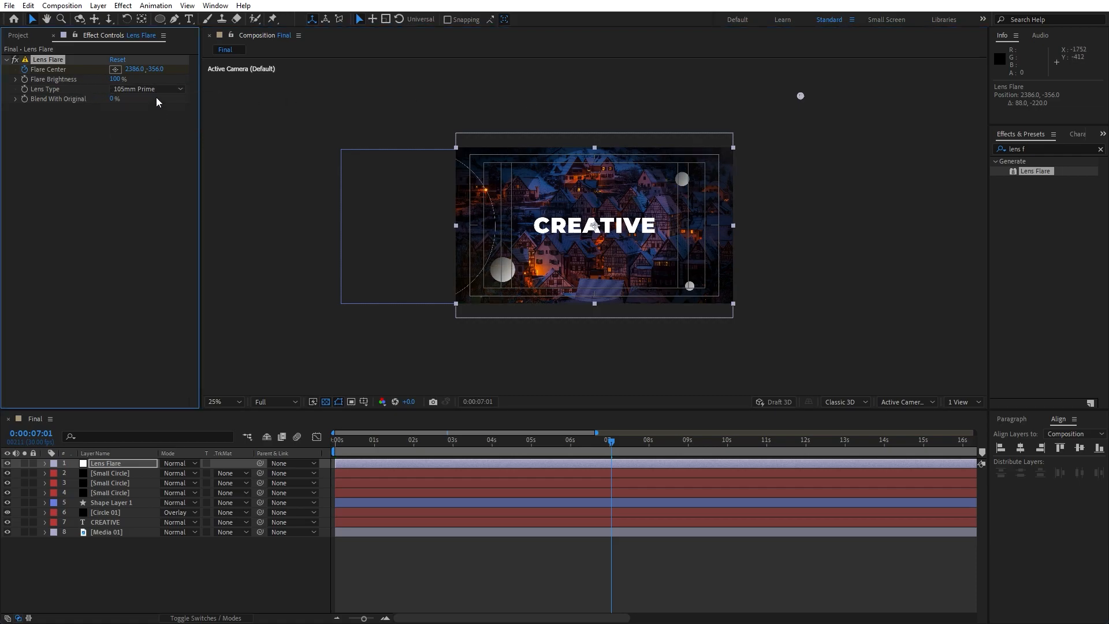
{"action": "left_click", "coordinate": [399, 442]}
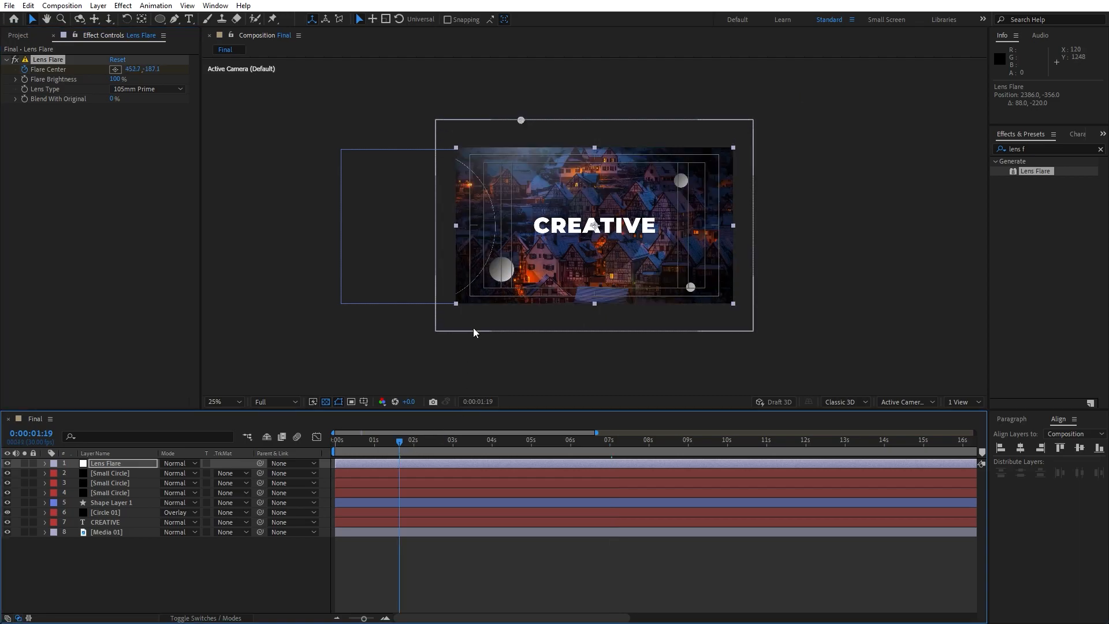
{"action": "key", "text": "space"}
{"action": "key", "text": "period"}
{"action": "key", "text": "period"}
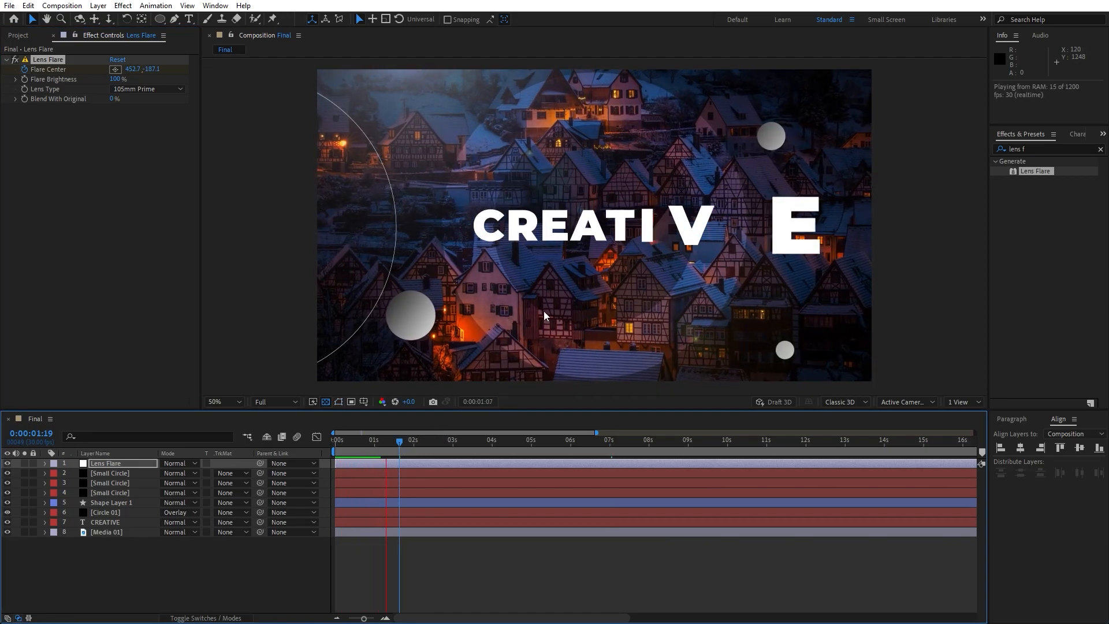
Set the flare's Lens Type to 50-300mm Zoom and preview the animation
{"action": "left_click", "coordinate": [416, 443]}
{"action": "left_click", "coordinate": [145, 89]}
{"action": "left_click", "coordinate": [140, 101]}
{"action": "key", "text": "space"}
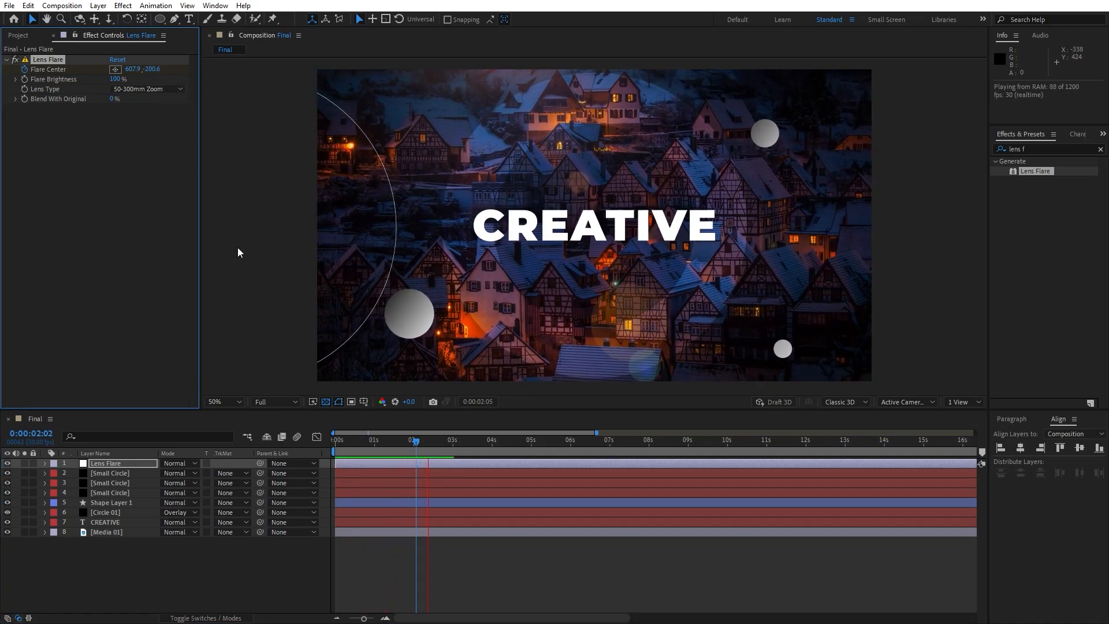
Create another adjustment layer above Lens Flare and name it Light Sweep
{"action": "left_click", "coordinate": [203, 571]}
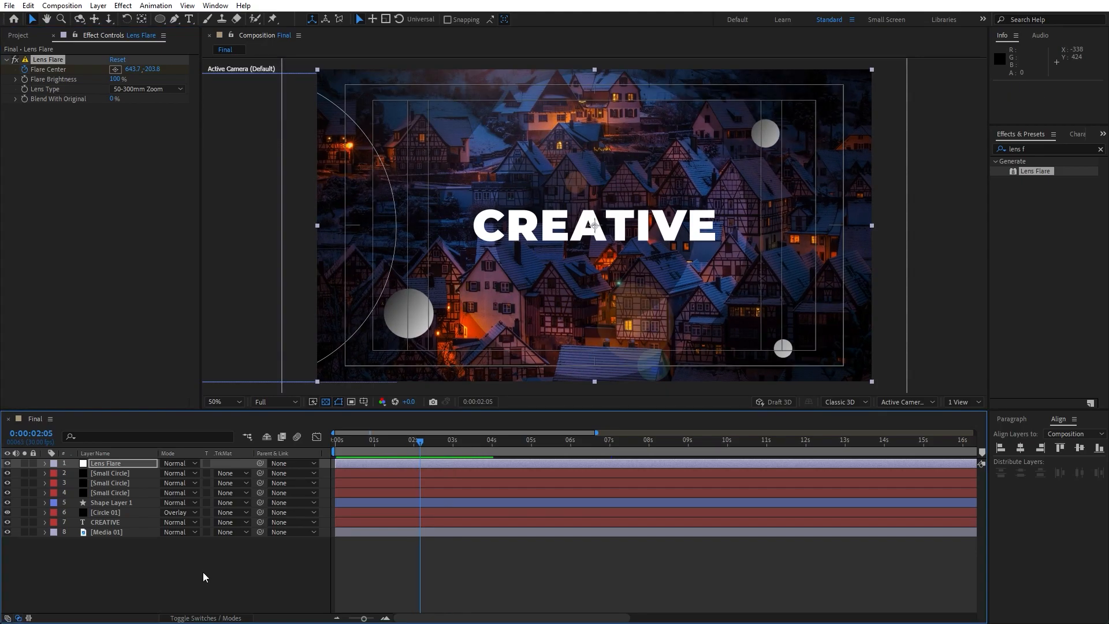
{"action": "right_click", "coordinate": [196, 566]}
{"action": "mouse_move", "coordinate": [257, 432]}
{"action": "left_click", "coordinate": [395, 518]}
{"action": "key", "text": "Return"}
{"action": "type", "text": "Light"}
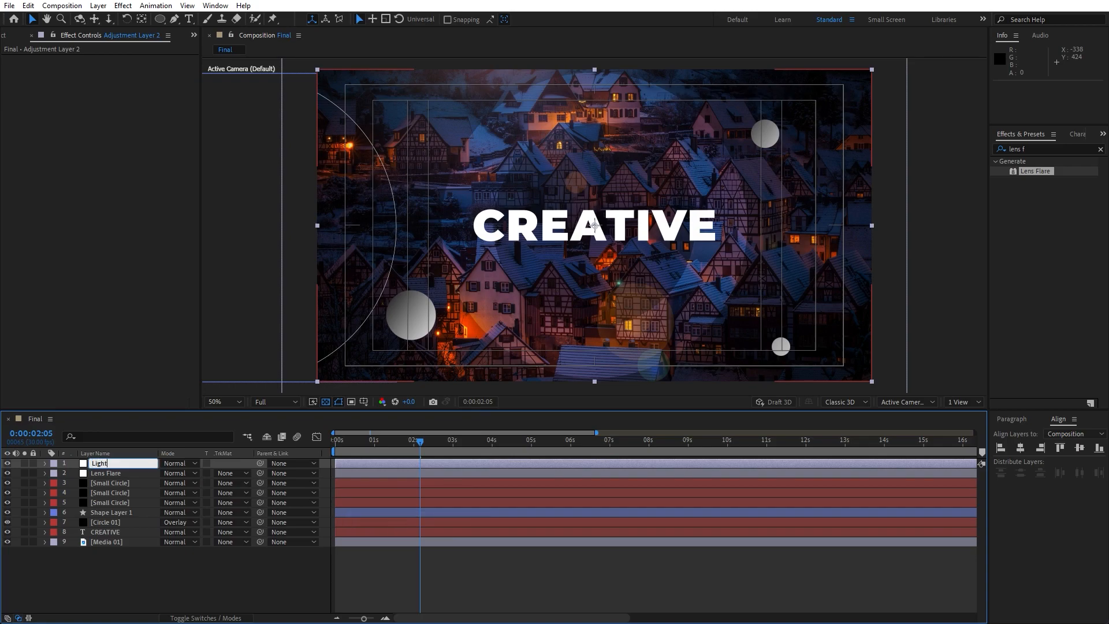
{"action": "type", "text": " Sweep"}
{"action": "left_click", "coordinate": [275, 589]}
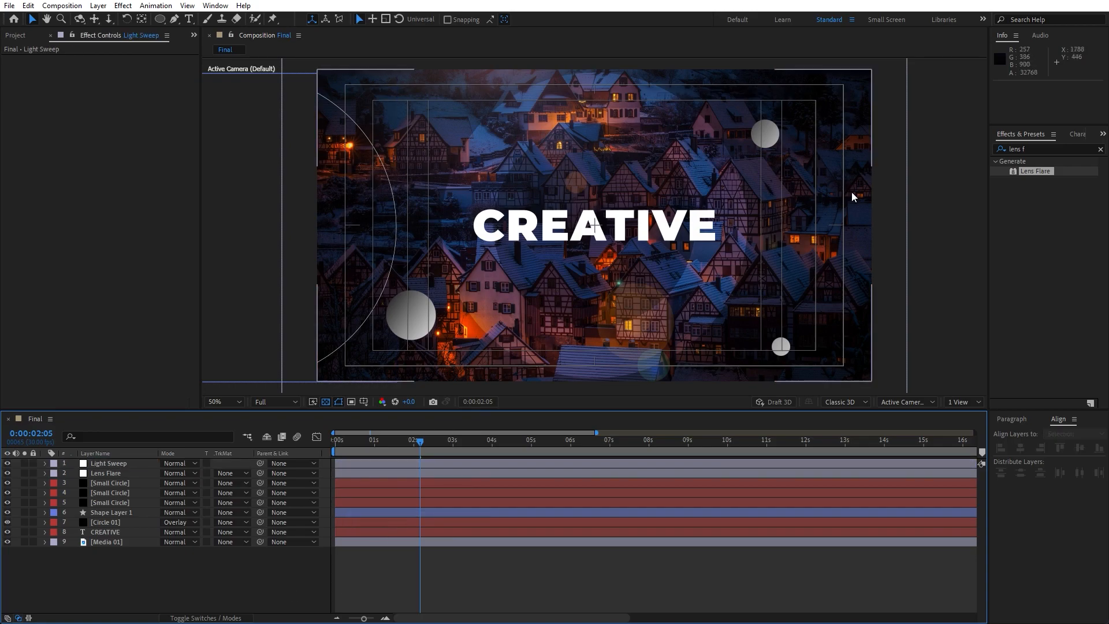
Find the CC Light Sweep effect and apply it to the Light Sweep adjustment layer
{"action": "left_click", "coordinate": [1046, 149]}
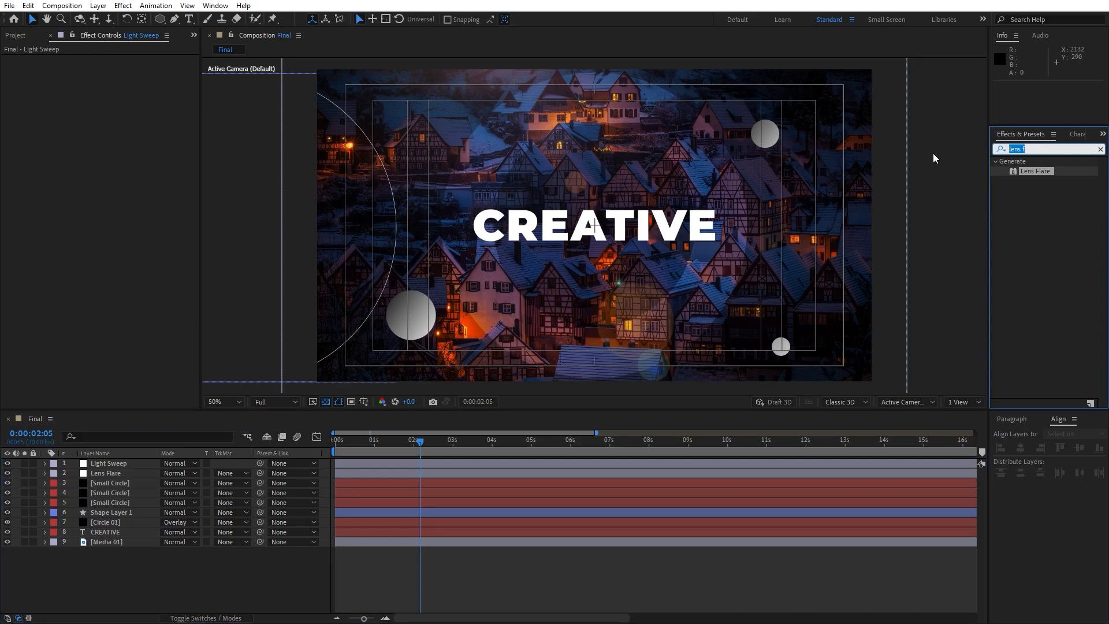
{"action": "type", "text": "light swe"}
{"action": "left_click_drag", "start_coordinate": [1043, 171], "coordinate": [427, 279]}
{"action": "scroll", "coordinate": [544, 289], "scroll_direction": "down", "scroll_amount": 1}
{"action": "scroll", "coordinate": [562, 285], "scroll_direction": "up", "scroll_amount": 1}
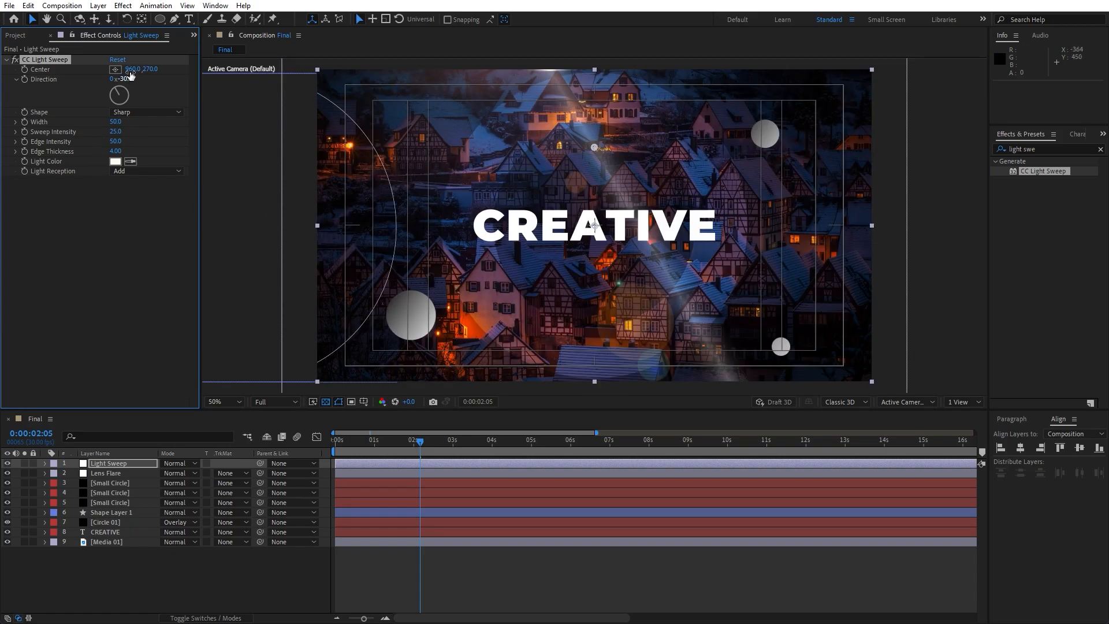
Shift the light sweep's Center to 793, 270 and set both Edge Thickness and Edge Intensity to 0
{"action": "left_click_drag", "start_coordinate": [132, 70], "coordinate": [50, 80]}
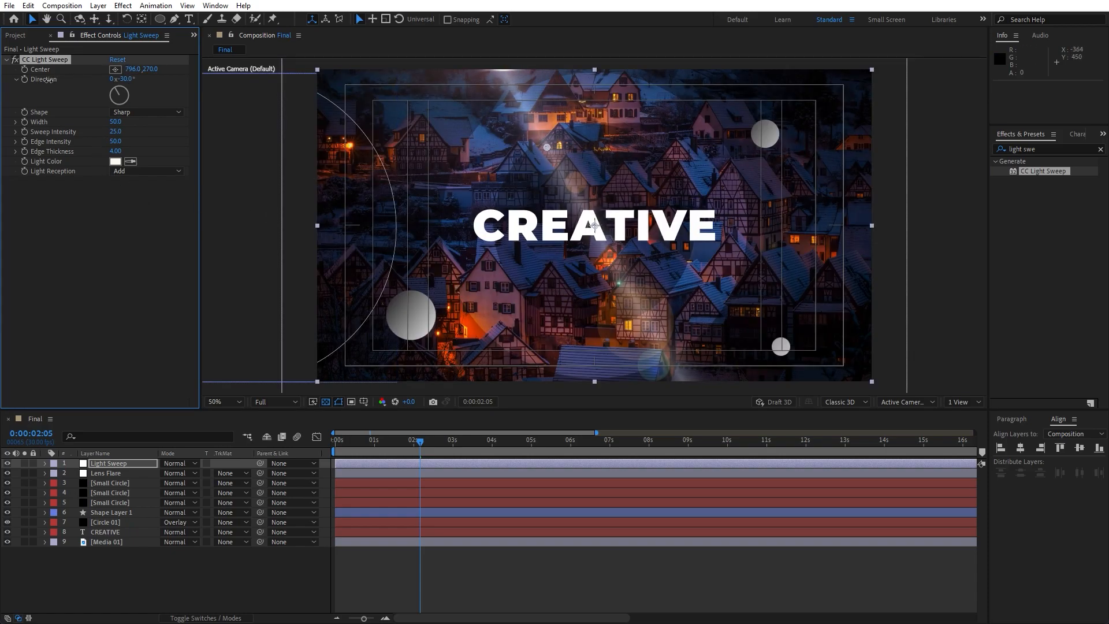
{"action": "left_click", "coordinate": [119, 152]}
{"action": "type", "text": "0"}
{"action": "left_click", "coordinate": [116, 230]}
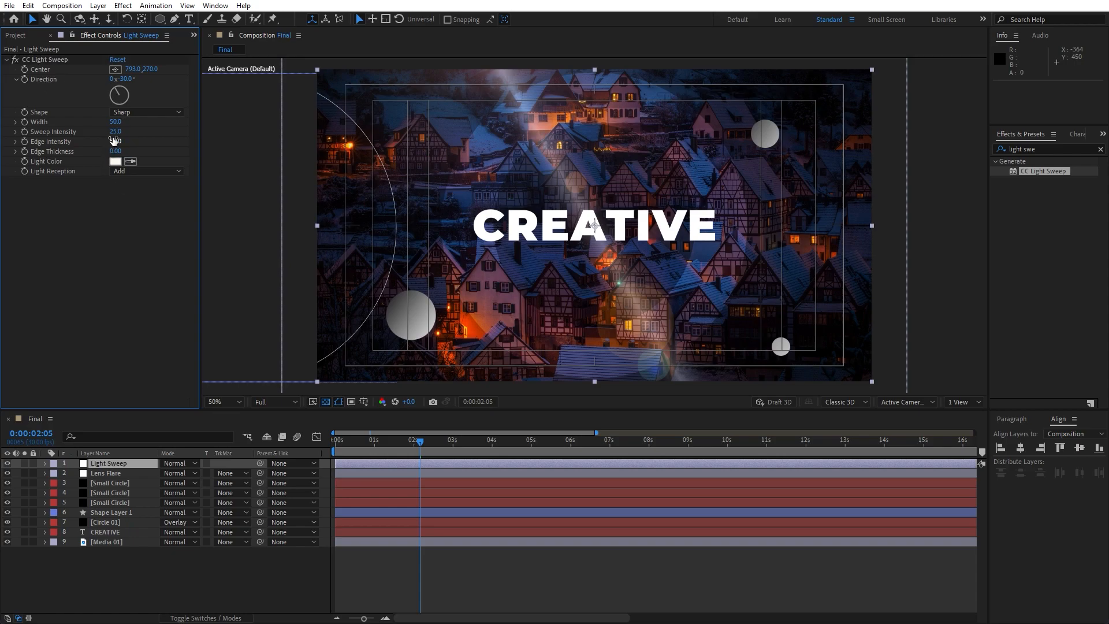
{"action": "left_click", "coordinate": [117, 141]}
{"action": "type", "text": "0"}
{"action": "left_click", "coordinate": [121, 257]}
Set the light sweep's Width to 148 and Sweep Intensity to 15, and start a preview
{"action": "left_click_drag", "start_coordinate": [115, 122], "coordinate": [181, 126]}
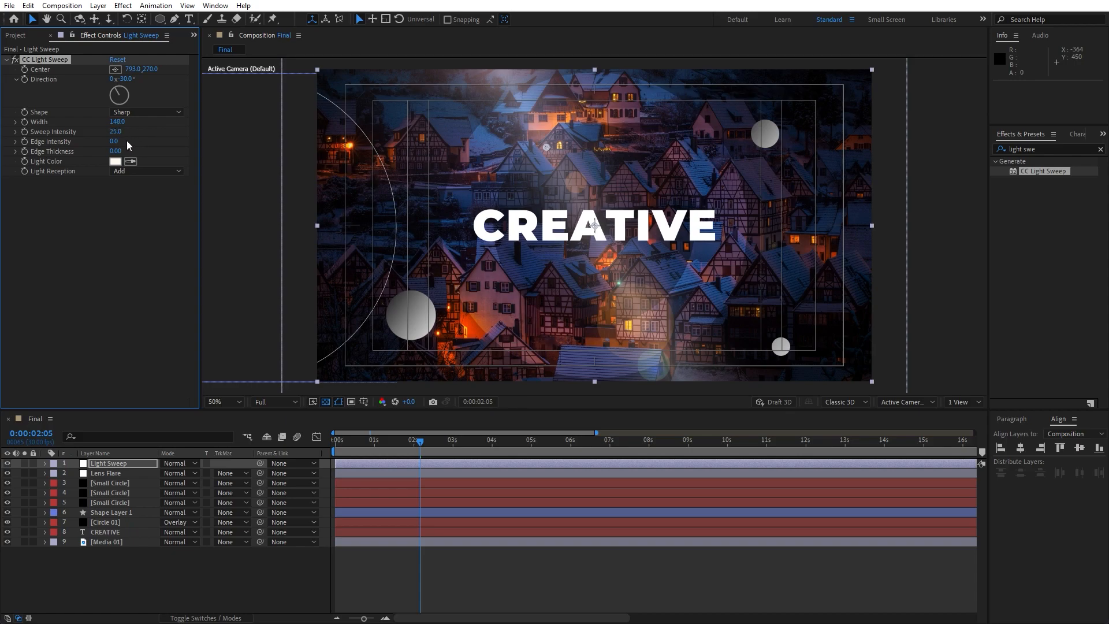
{"action": "left_click_drag", "start_coordinate": [115, 132], "coordinate": [108, 135]}
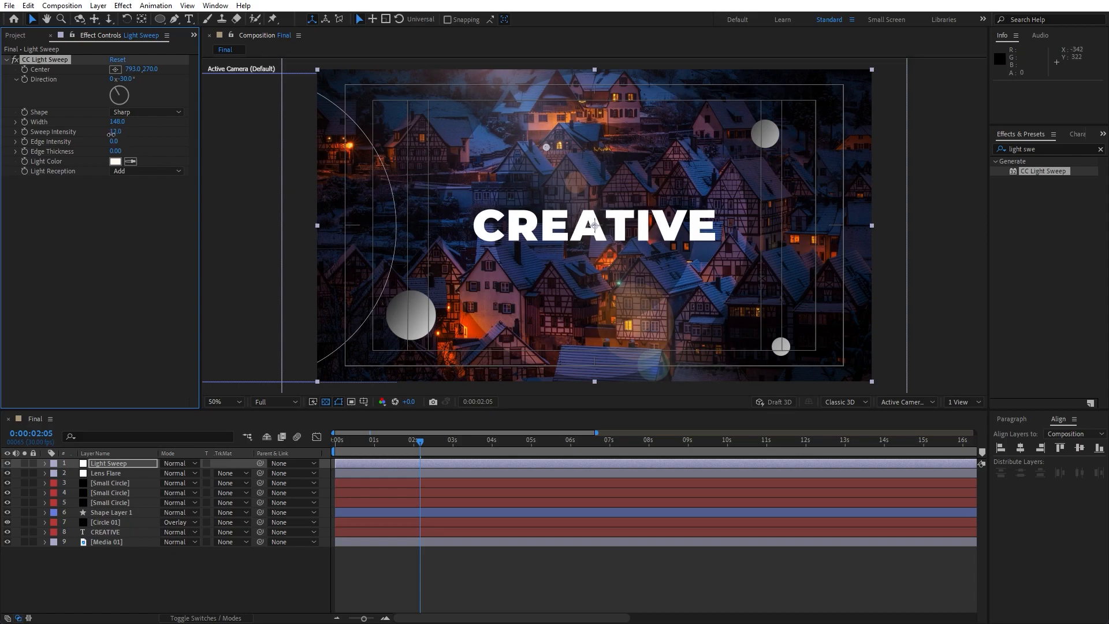
{"action": "left_click_drag", "start_coordinate": [114, 134], "coordinate": [112, 134]}
{"action": "left_click_drag", "start_coordinate": [431, 441], "coordinate": [399, 442]}
{"action": "left_click", "coordinate": [118, 132]}
{"action": "type", "text": "15"}
{"action": "key", "text": "Return"}
{"action": "key", "text": "space"}
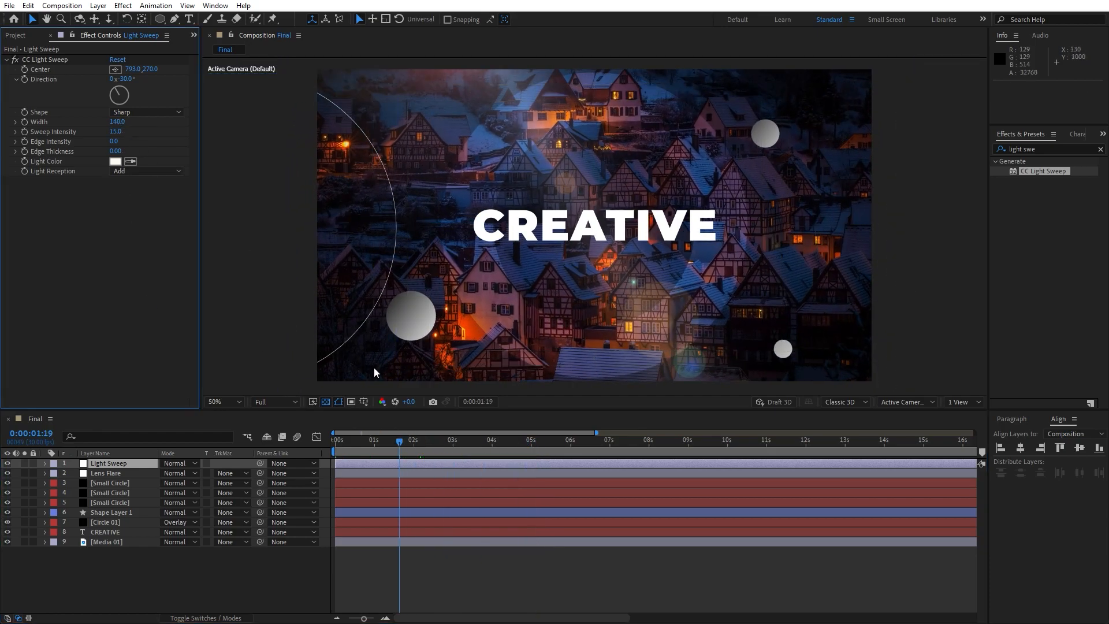
Pre-compose all nine layers of the Final composition into a new composition named Part 01
{"action": "mouse_move", "coordinate": [369, 449]}
{"action": "left_mouse_down"}
{"action": "mouse_move", "coordinate": [339, 456]}
{"action": "mouse_move", "coordinate": [371, 454]}
{"action": "left_mouse_up"}
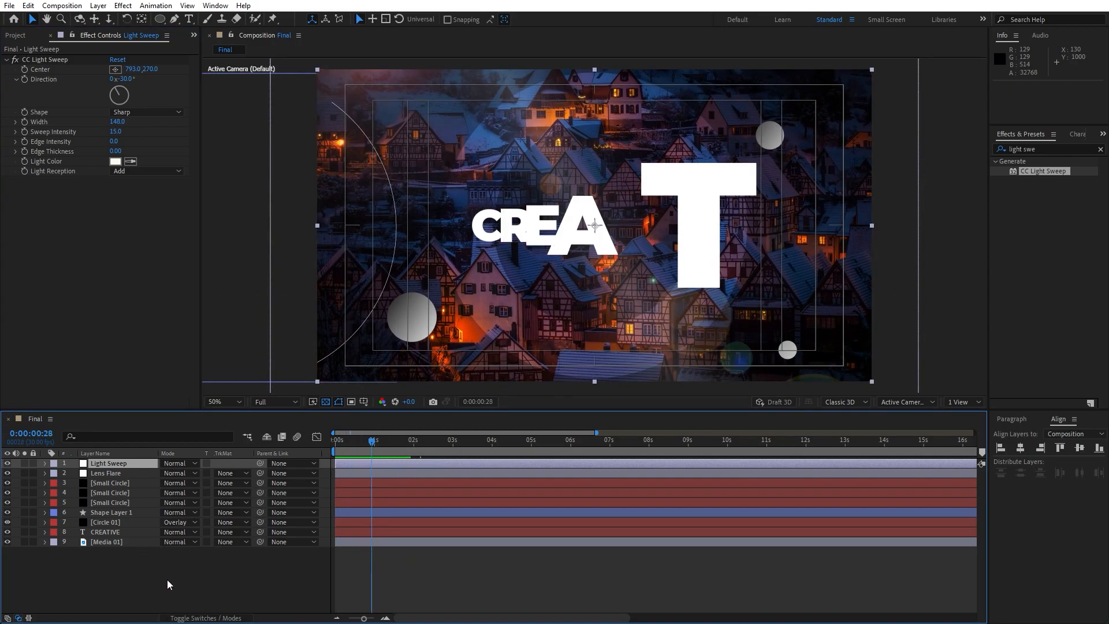
{"action": "key", "text": "ctrl+a"}
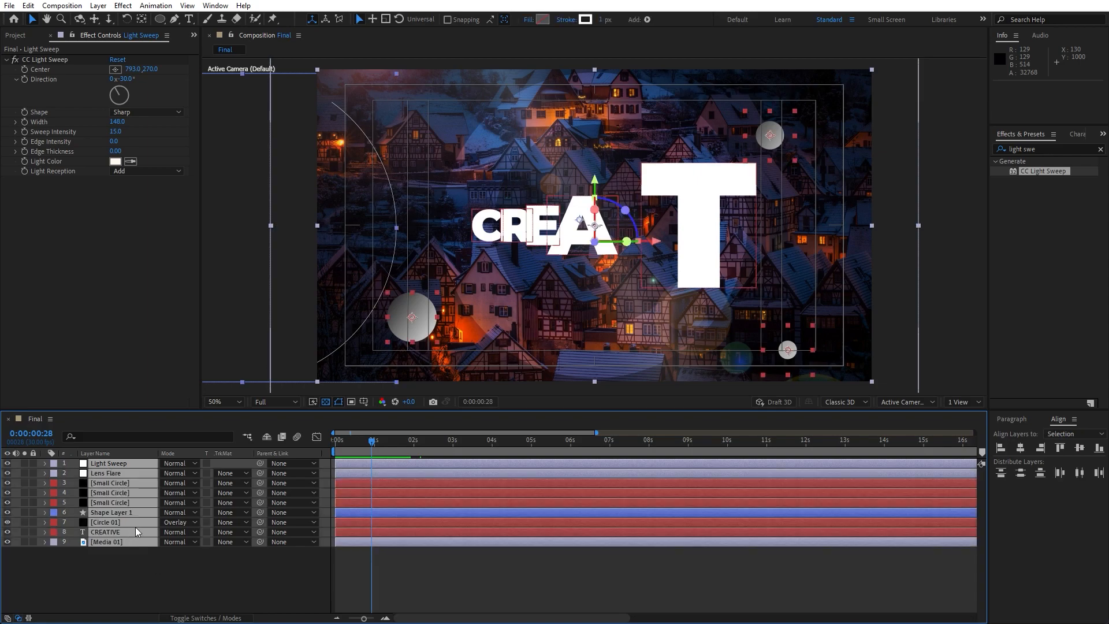
{"action": "right_click", "coordinate": [119, 503]}
{"action": "left_click", "coordinate": [177, 440]}
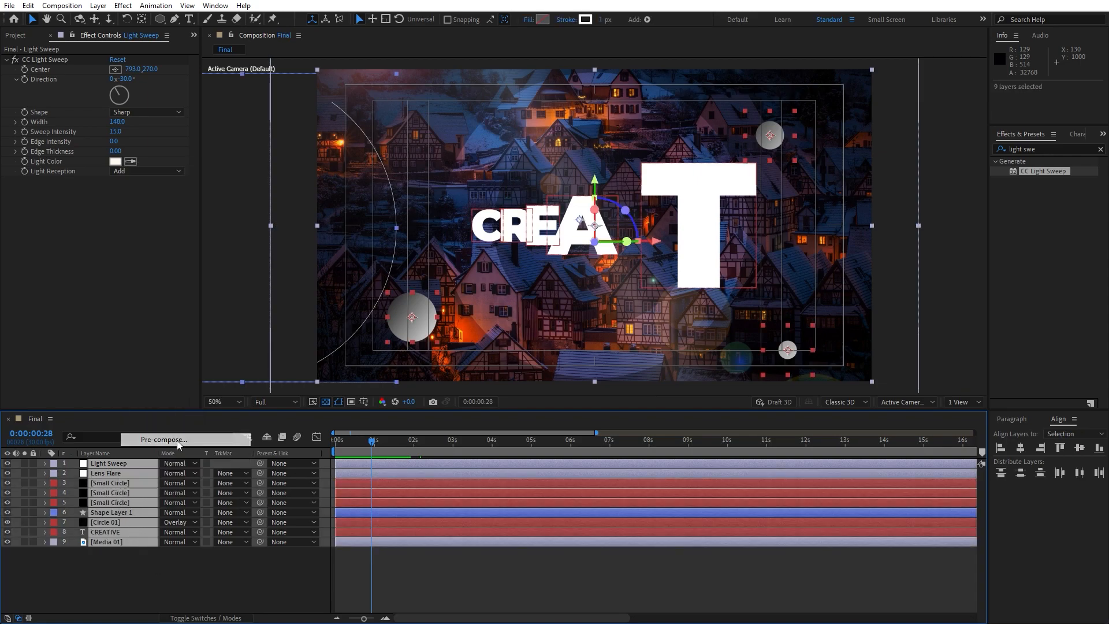
{"action": "type", "text": "Part 01"}
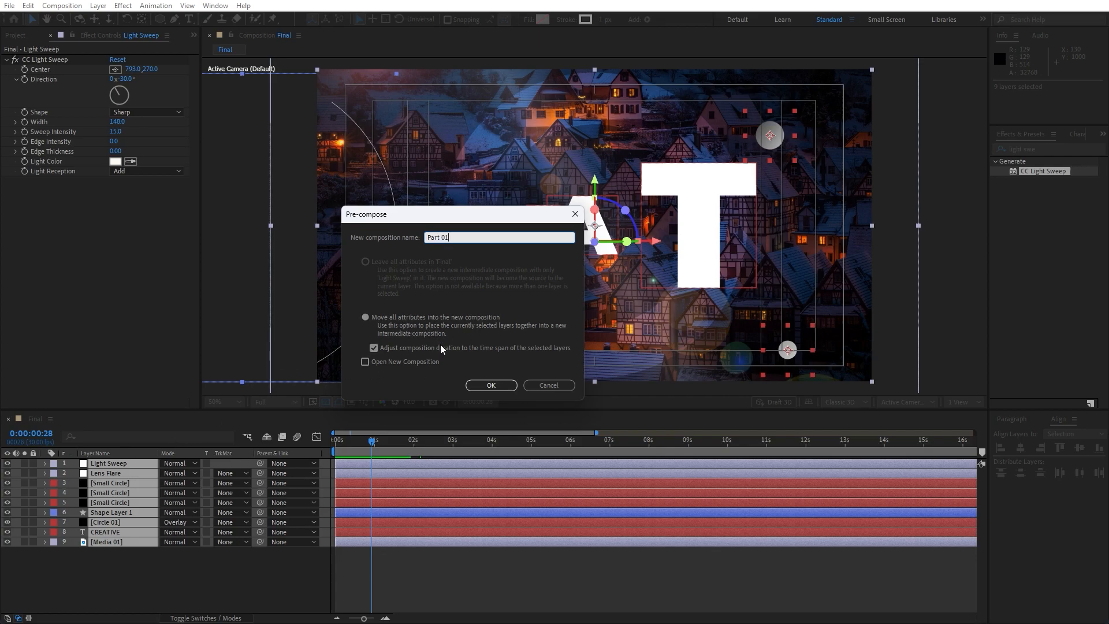
{"action": "left_click", "coordinate": [490, 385]}
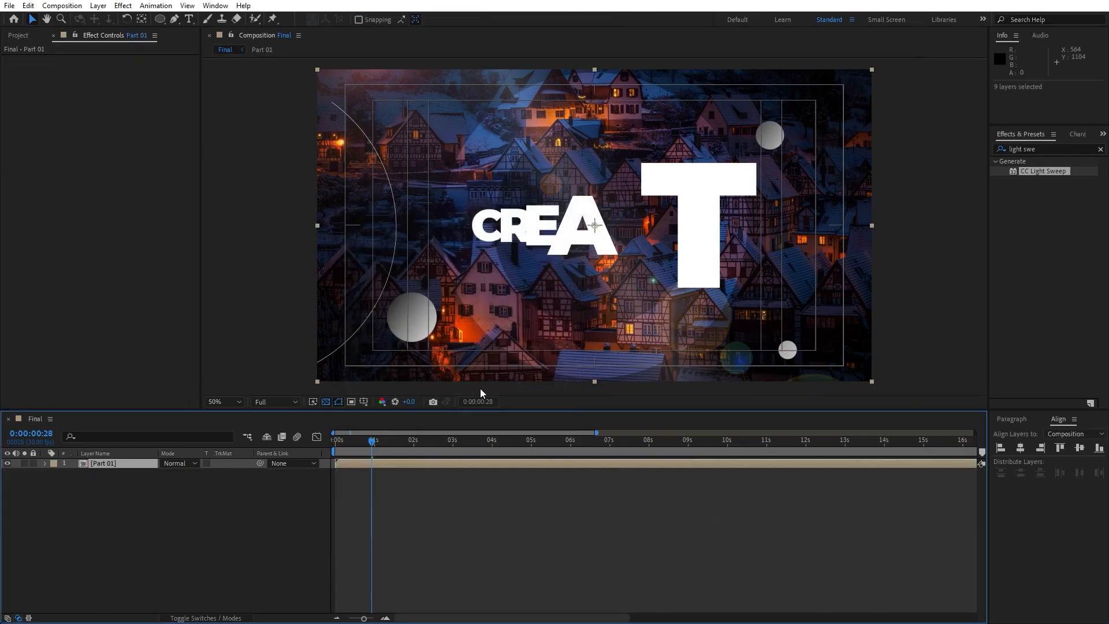
Create a black 1920 x 1080 solid named Circle Transition above the Part 01 layer
{"action": "right_click", "coordinate": [181, 524]}
{"action": "mouse_move", "coordinate": [240, 381]}
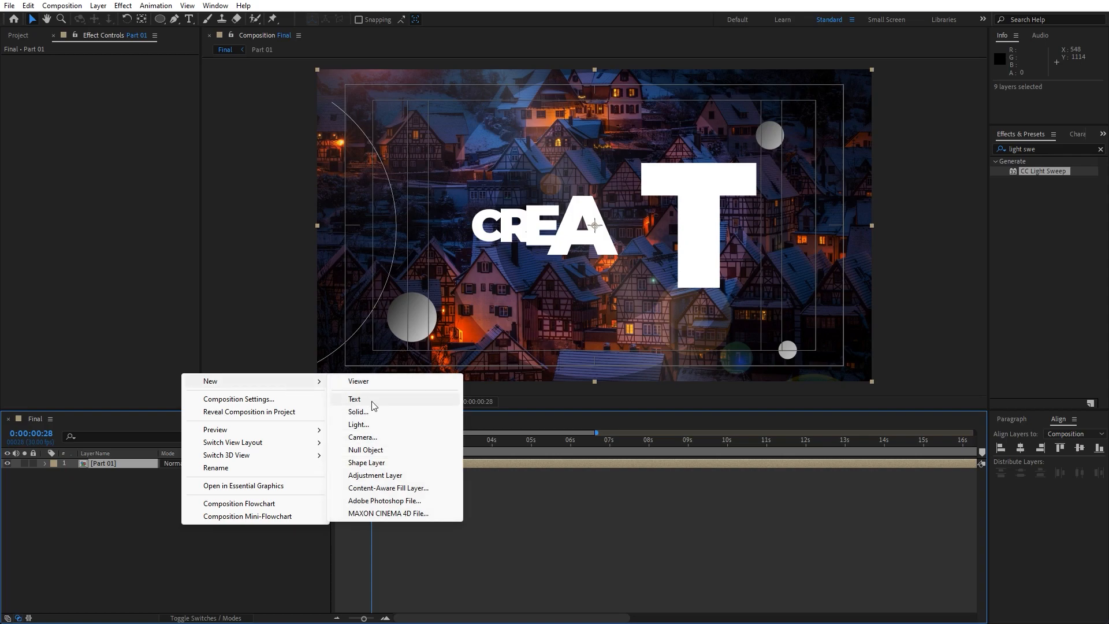
{"action": "left_click", "coordinate": [370, 410]}
{"action": "type", "text": "Circle Transit"}
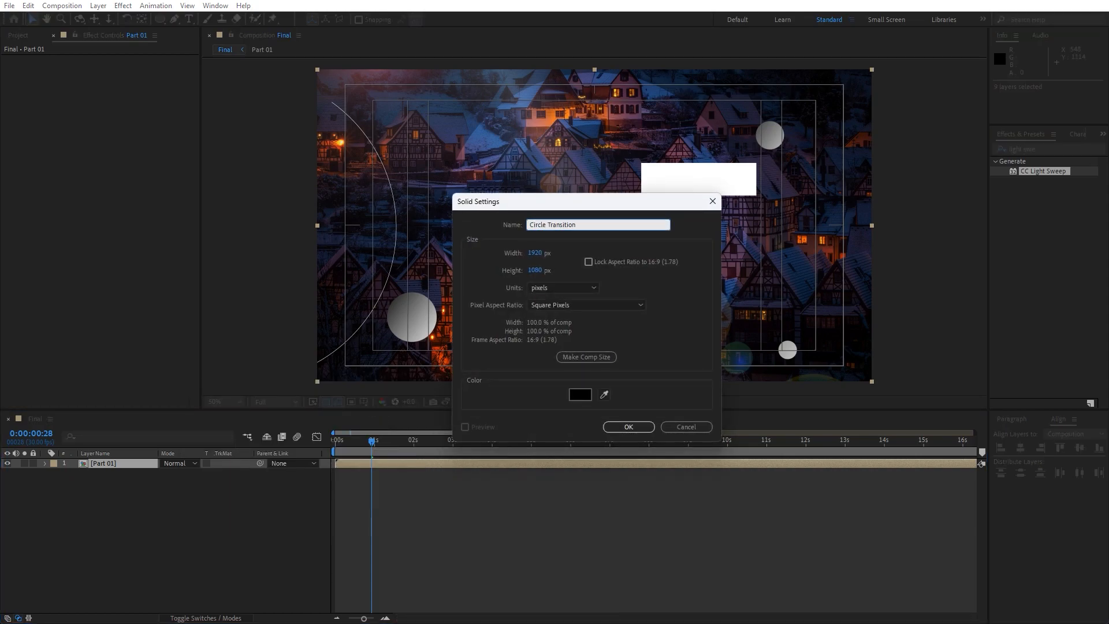
{"action": "type", "text": "ion"}
{"action": "left_click", "coordinate": [632, 427]}
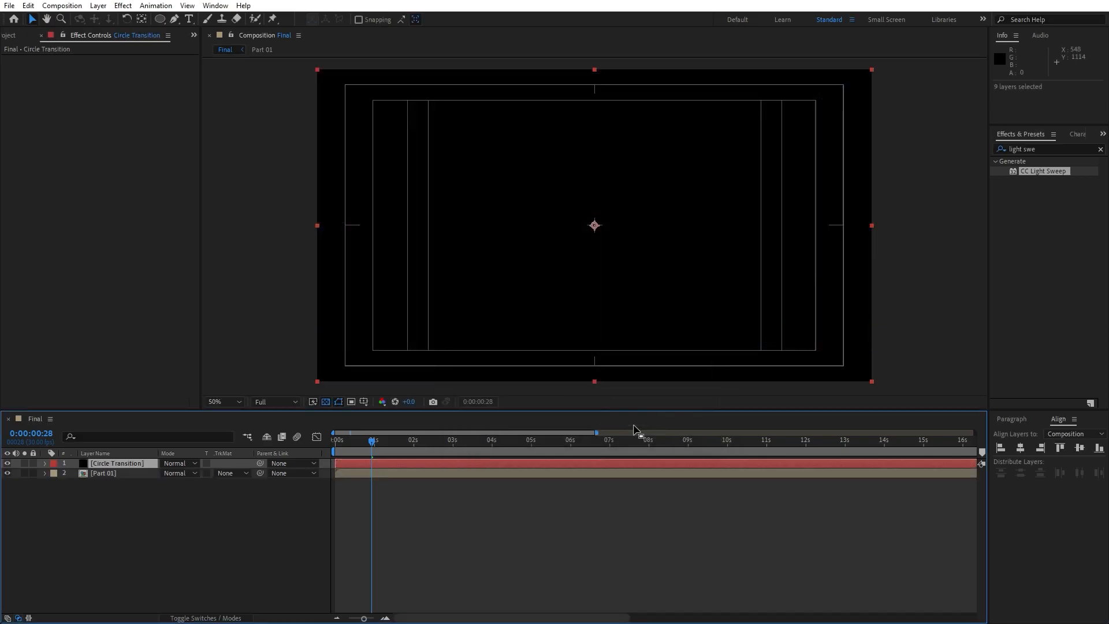
Find the Circle effect and apply it to the Circle Transition solid
{"action": "left_click", "coordinate": [1051, 149]}
{"action": "type", "text": "circle"}
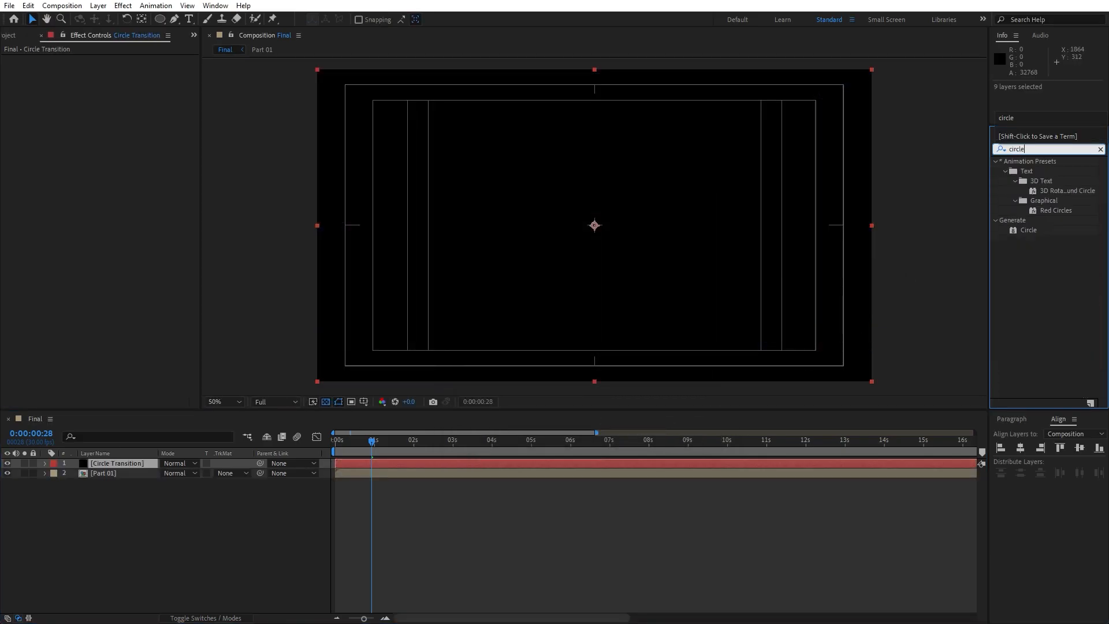
{"action": "left_click_drag", "start_coordinate": [1028, 230], "coordinate": [127, 466]}
Invert the circle and keyframe its Radius at 0 on the first frame
{"action": "left_click_drag", "start_coordinate": [370, 442], "coordinate": [319, 447]}
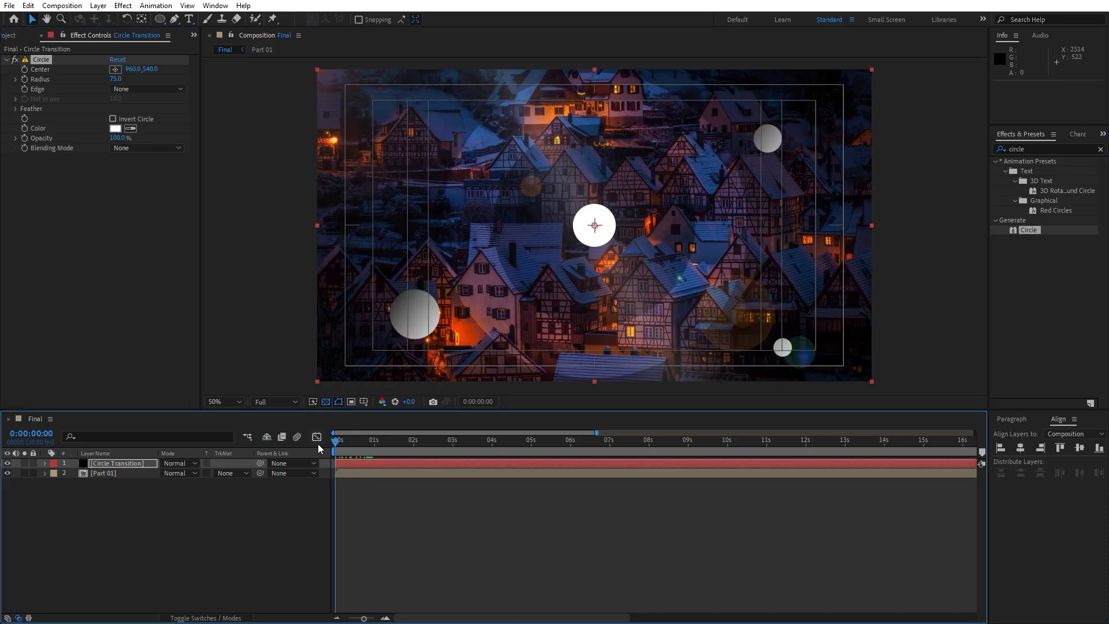
{"action": "left_click", "coordinate": [112, 119]}
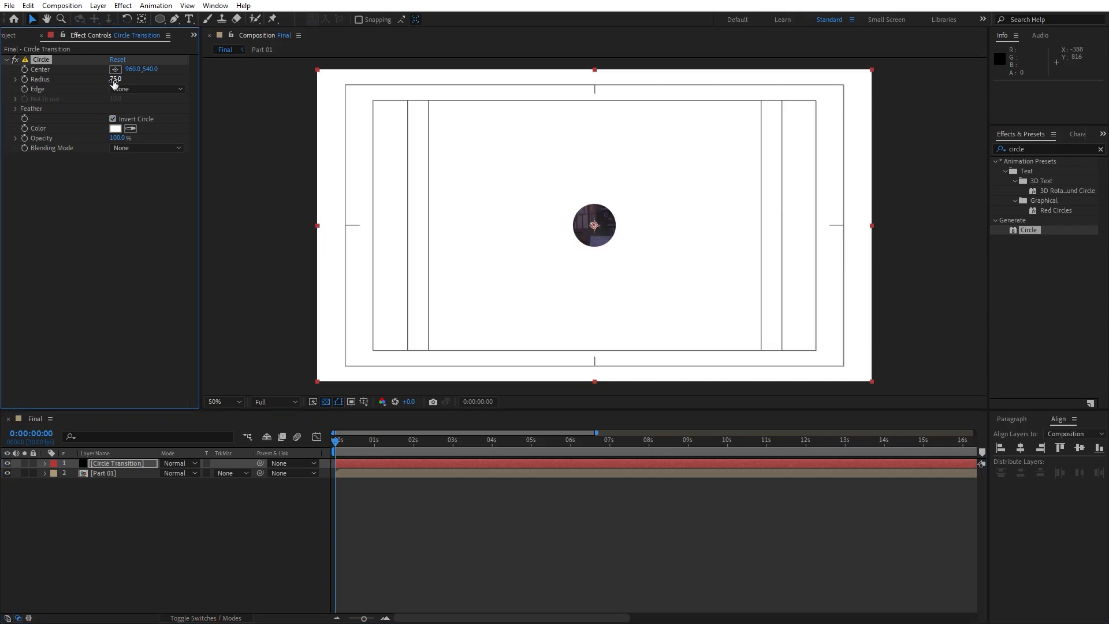
{"action": "type", "text": "0"}
{"action": "left_click", "coordinate": [115, 271]}
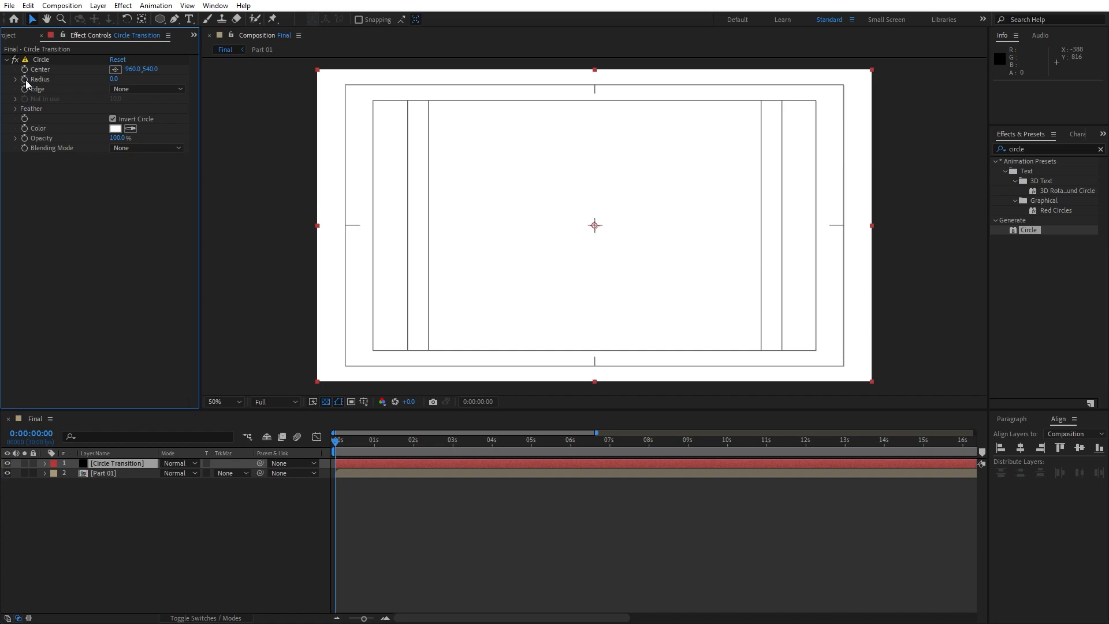
{"action": "left_click", "coordinate": [25, 79]}
Keyframe the circle's Radius at 1200 at 0:00:01:29 and preview the reveal from the start
{"action": "left_click_drag", "start_coordinate": [354, 445], "coordinate": [413, 445]}
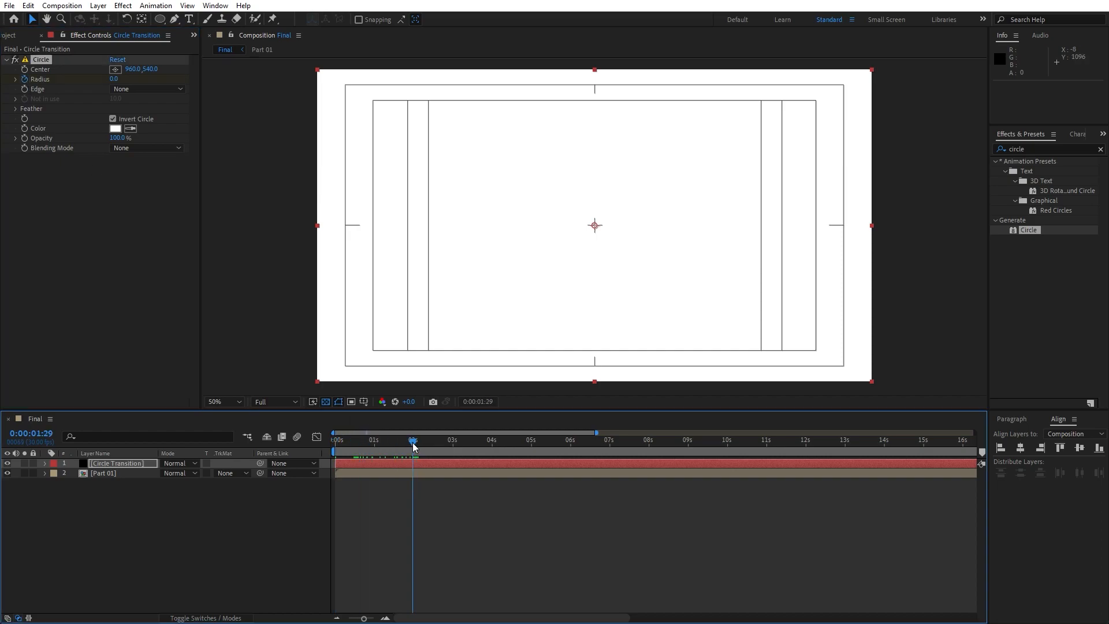
{"action": "left_click", "coordinate": [114, 79]}
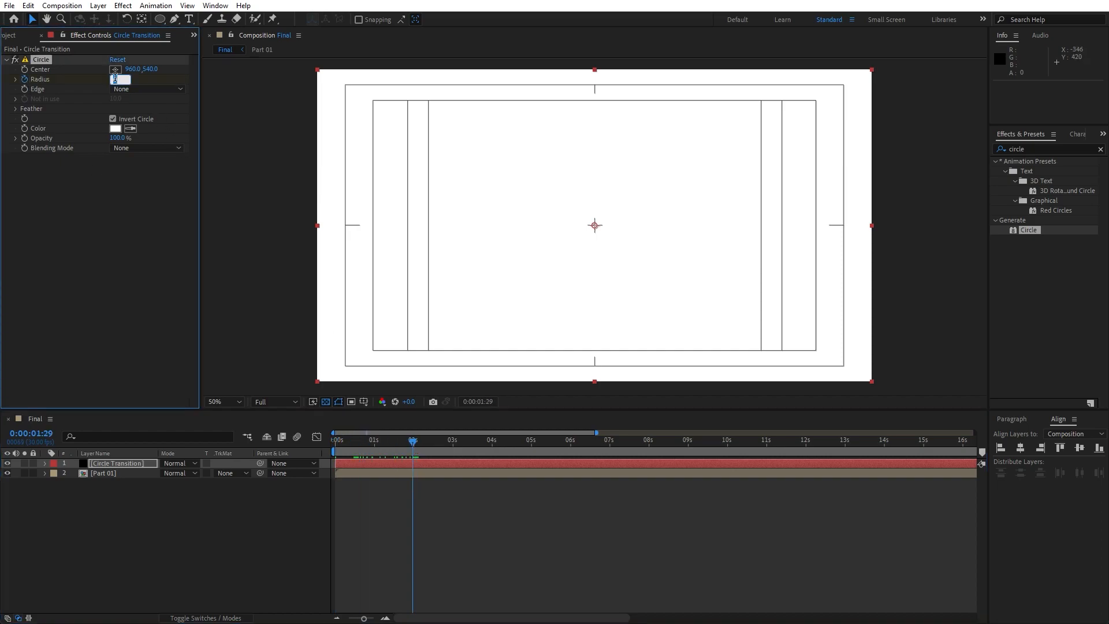
{"action": "type", "text": "1200"}
{"action": "key", "text": "Return"}
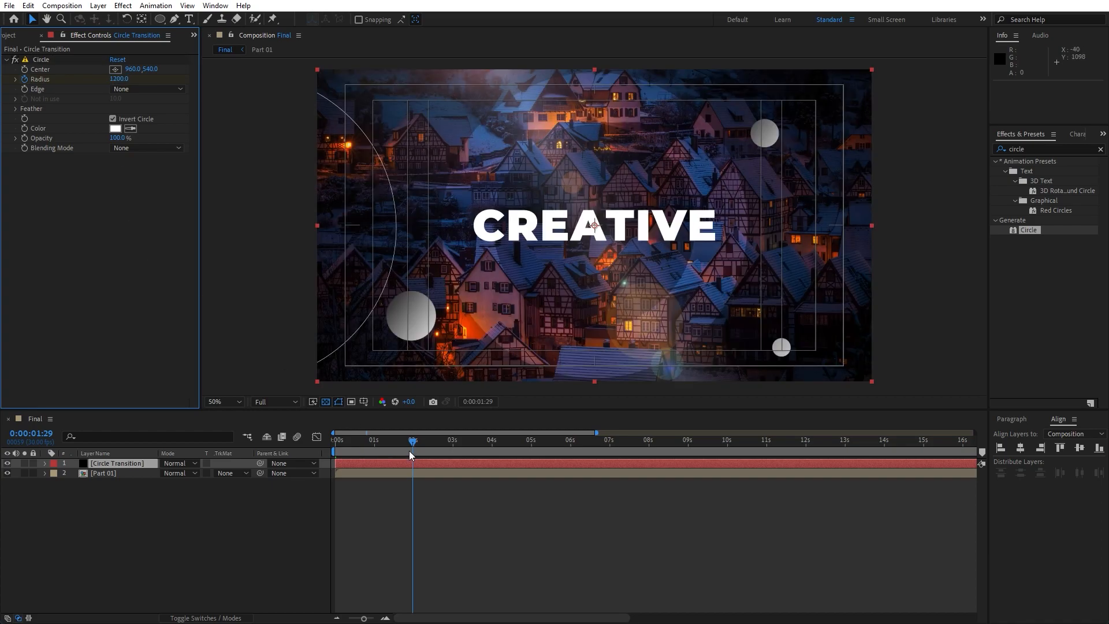
{"action": "left_click_drag", "start_coordinate": [410, 448], "coordinate": [321, 447]}
{"action": "key", "text": "space"}
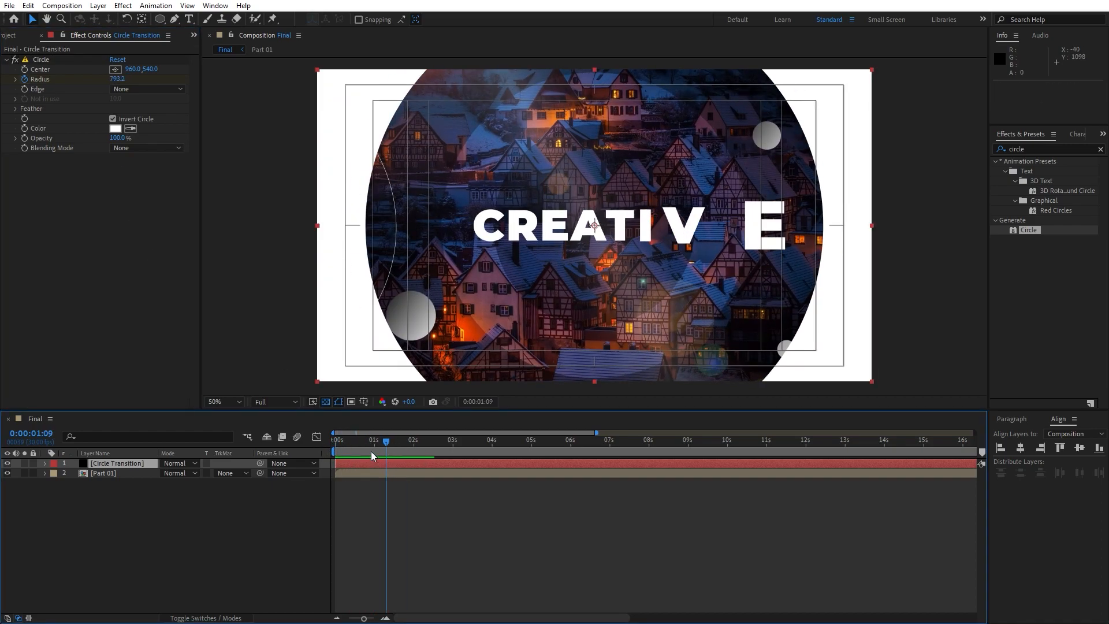
Apply Easy Ease to both Radius keyframes, reshape the speed curve to peak early with a long slowdown, and preview it
{"action": "key", "text": "u"}
{"action": "left_click_drag", "start_coordinate": [494, 522], "coordinate": [297, 453]}
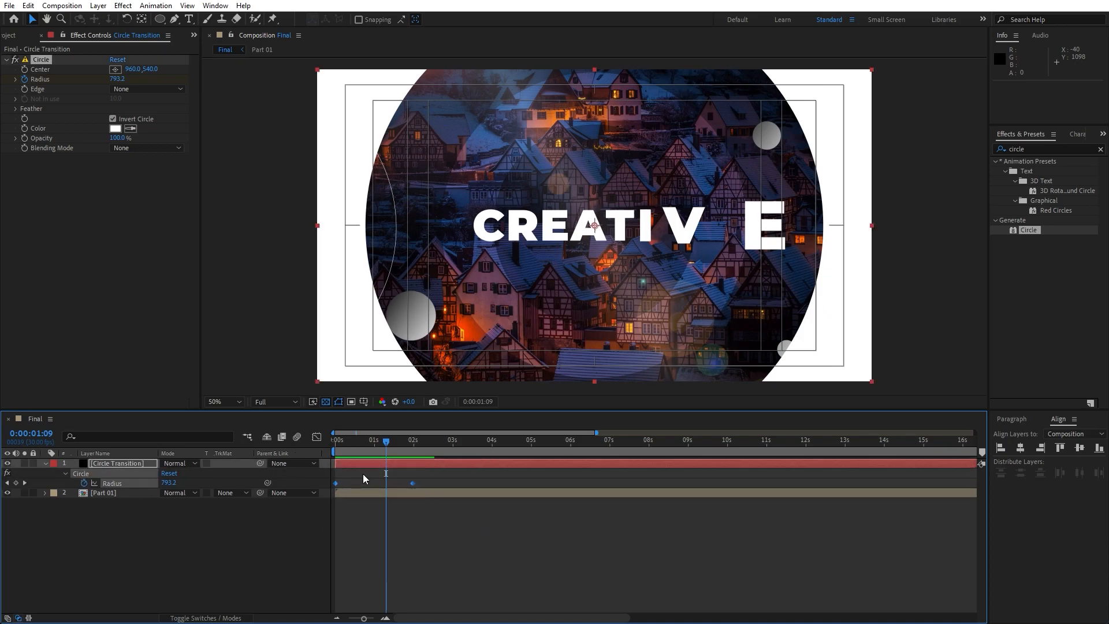
{"action": "key", "text": "F9"}
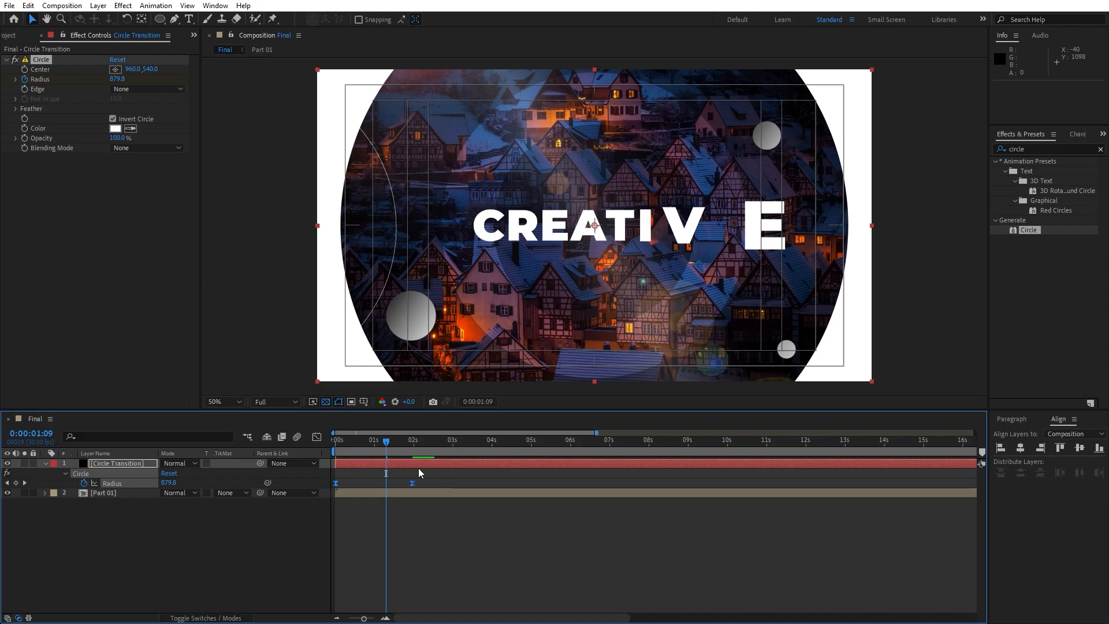
{"action": "left_click", "coordinate": [316, 437]}
{"action": "left_click_drag", "start_coordinate": [461, 545], "coordinate": [373, 587]}
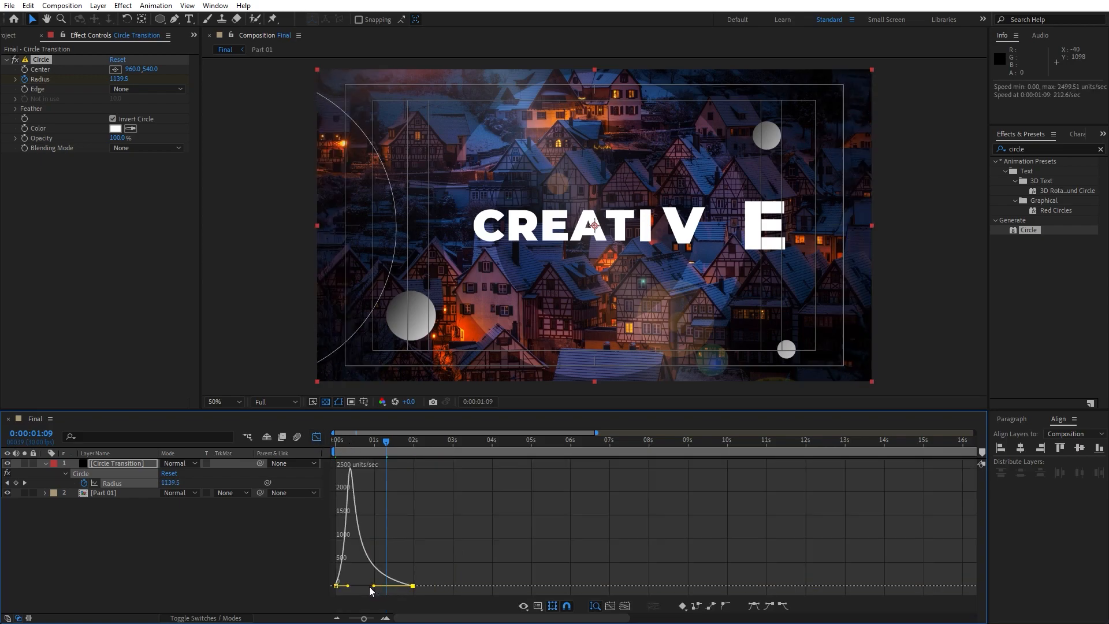
{"action": "key", "text": "space"}
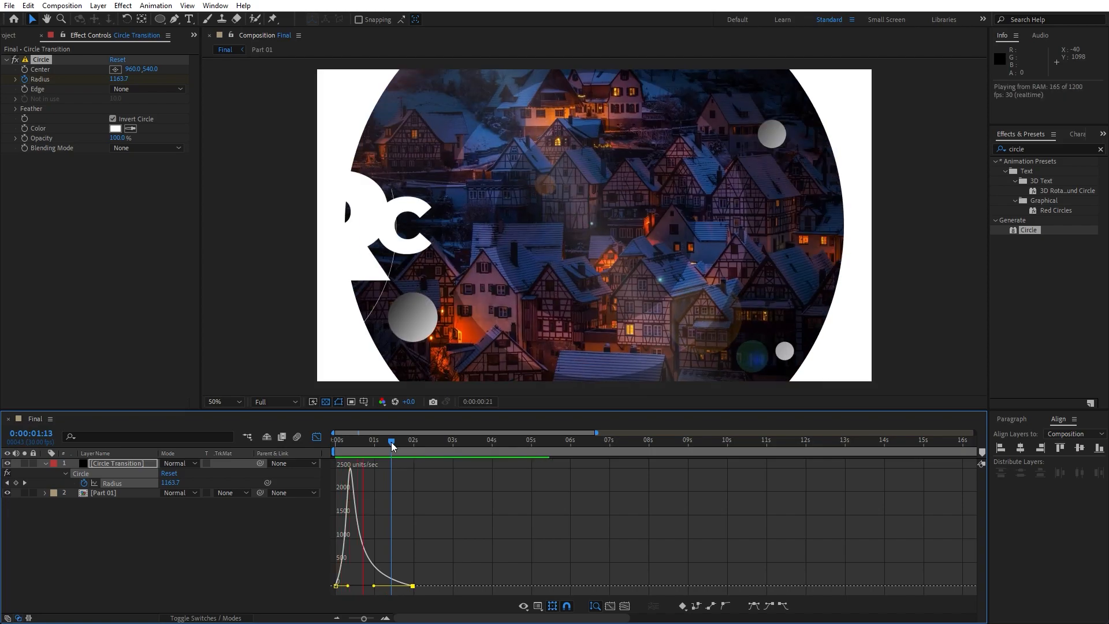
Scrub through the circle reveal, collapse the Circle Transition layer's properties and close the Graph Editor
{"action": "left_click", "coordinate": [391, 442]}
{"action": "left_click_drag", "start_coordinate": [391, 442], "coordinate": [376, 442]}
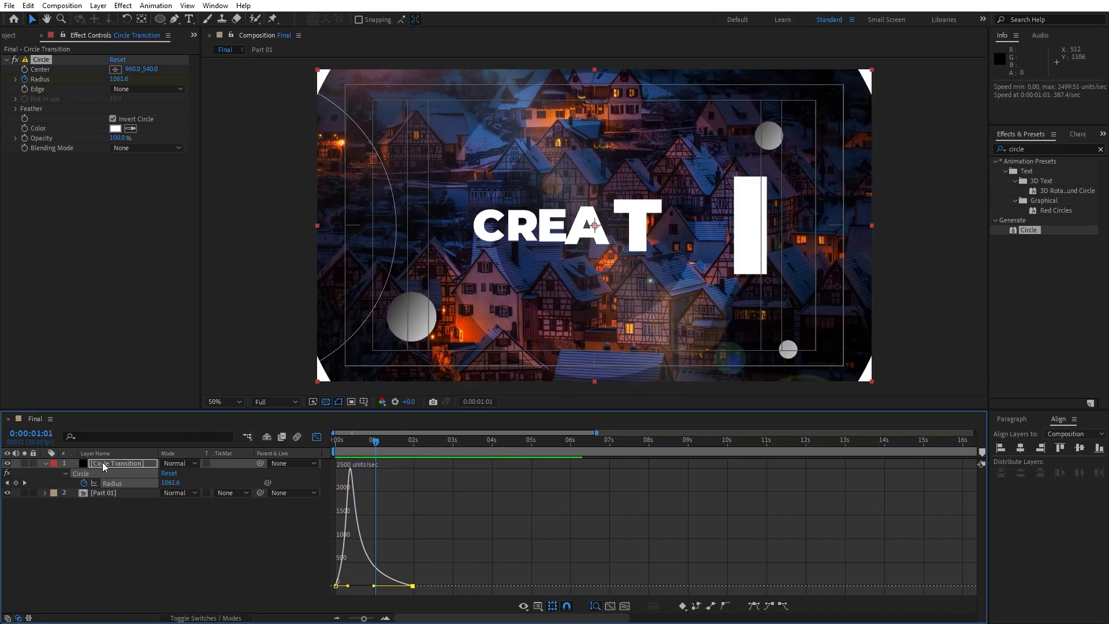
{"action": "left_click", "coordinate": [47, 464]}
{"action": "mouse_move", "coordinate": [389, 445]}
{"action": "left_mouse_down"}
{"action": "mouse_move", "coordinate": [337, 443]}
{"action": "mouse_move", "coordinate": [407, 450]}
{"action": "left_mouse_up"}
{"action": "left_click", "coordinate": [317, 436]}
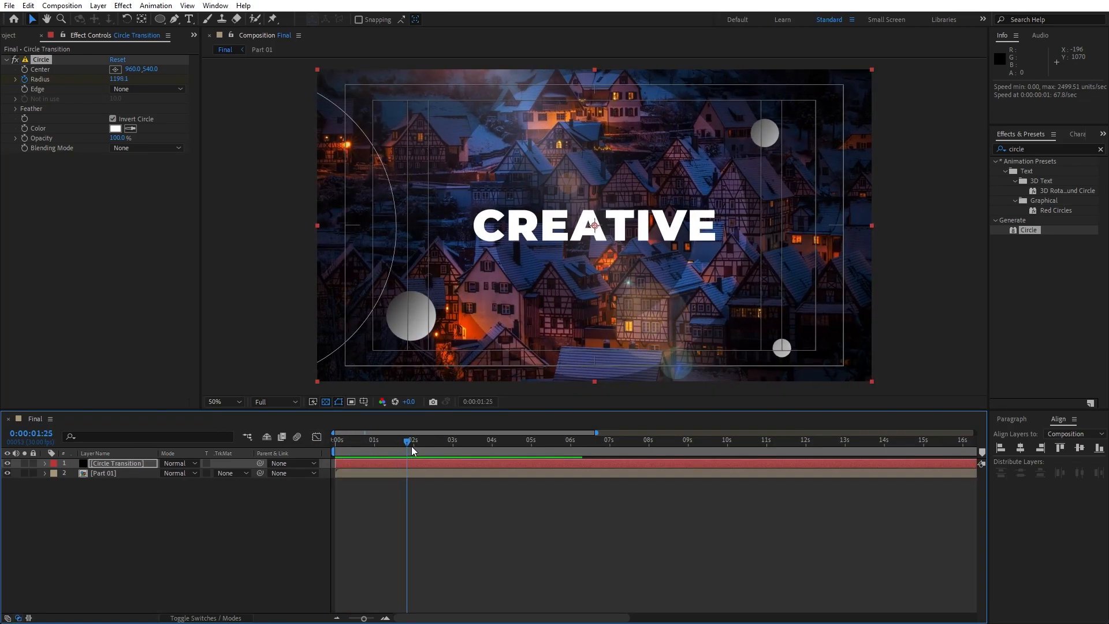
Open the Part 01 composition and set its duration to 0:00:06:00
{"action": "double_click", "coordinate": [108, 473]}
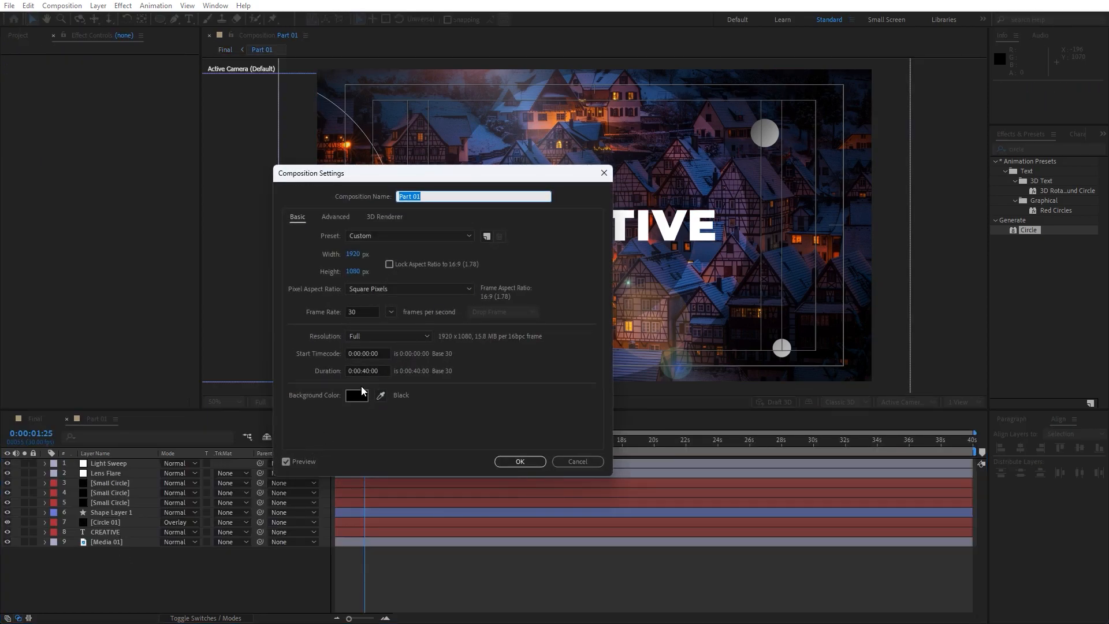
{"action": "left_click", "coordinate": [367, 370]}
{"action": "key", "text": "BackSpace"}
{"action": "key", "text": "BackSpace"}
{"action": "type", "text": "06"}
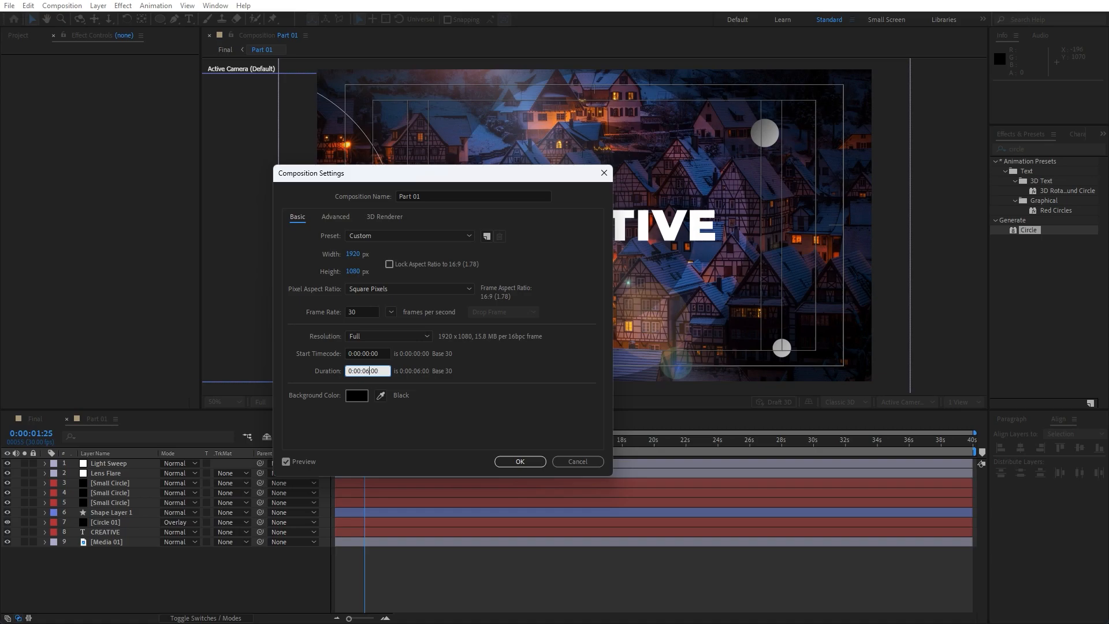
{"action": "left_click", "coordinate": [521, 460]}
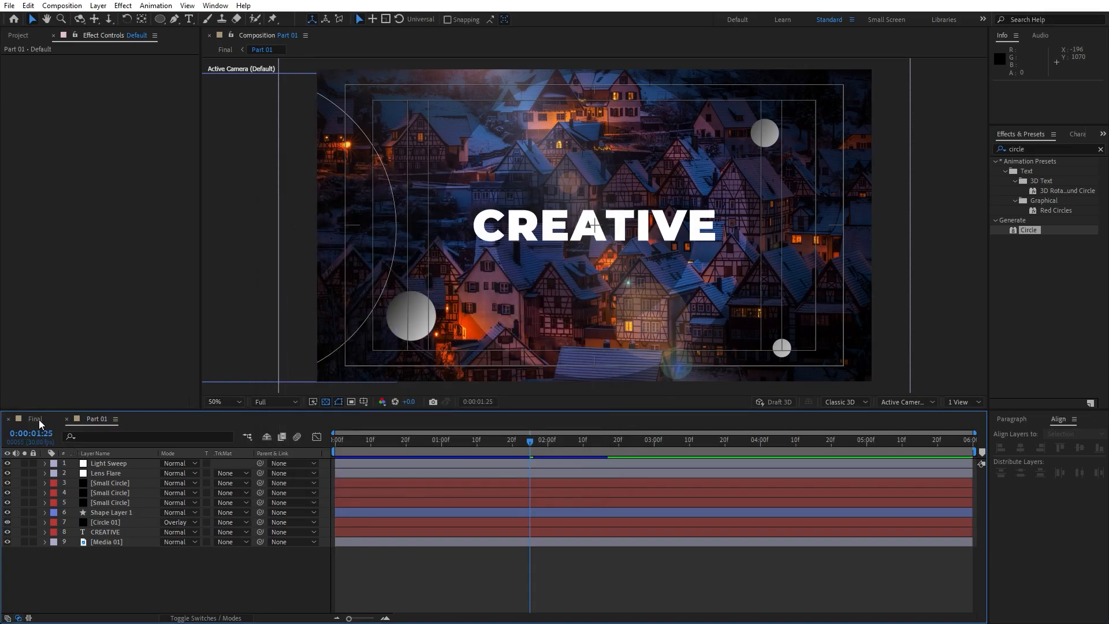
In the Final composition, trim the Circle Transition layer to 6 seconds so it ends with Part 01
{"action": "left_click", "coordinate": [38, 419]}
{"action": "left_click_drag", "start_coordinate": [364, 618], "coordinate": [348, 618]}
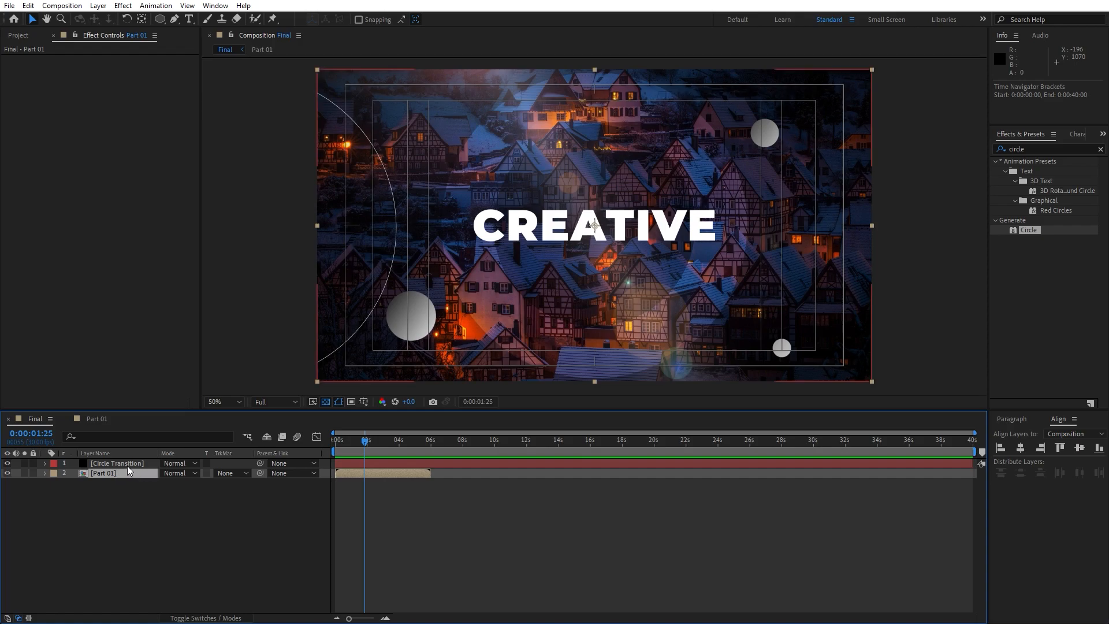
{"action": "left_click_drag", "start_coordinate": [972, 464], "coordinate": [431, 464]}
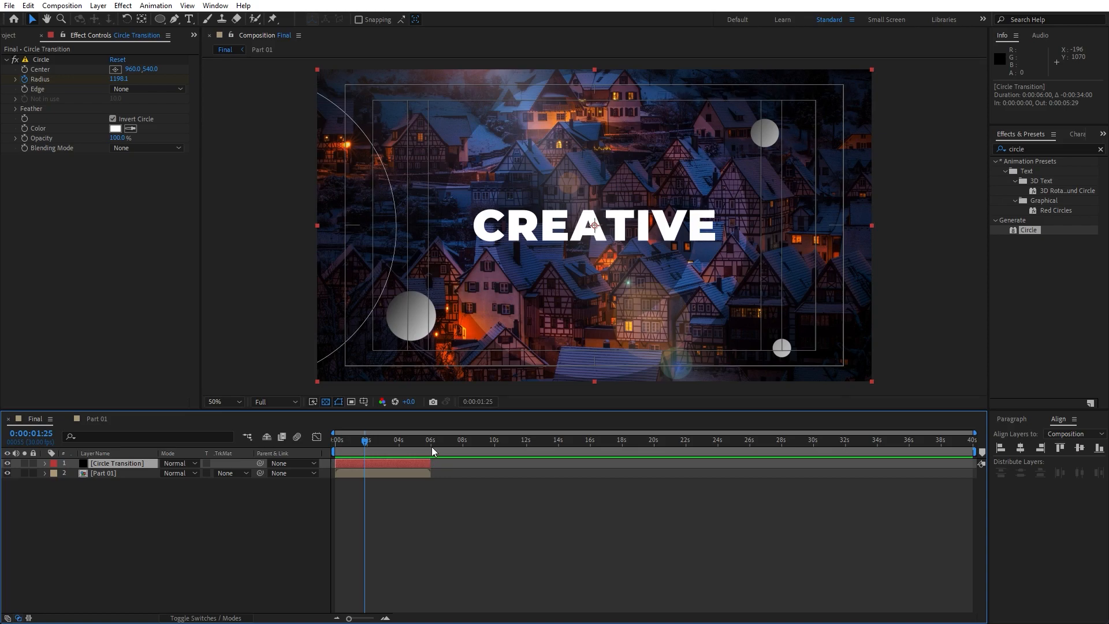
Pre-compose the Circle Transition and Part 01 layers together into a composition named Slide 01
{"action": "left_click", "coordinate": [191, 488]}
{"action": "left_click_drag", "start_coordinate": [116, 497], "coordinate": [116, 450]}
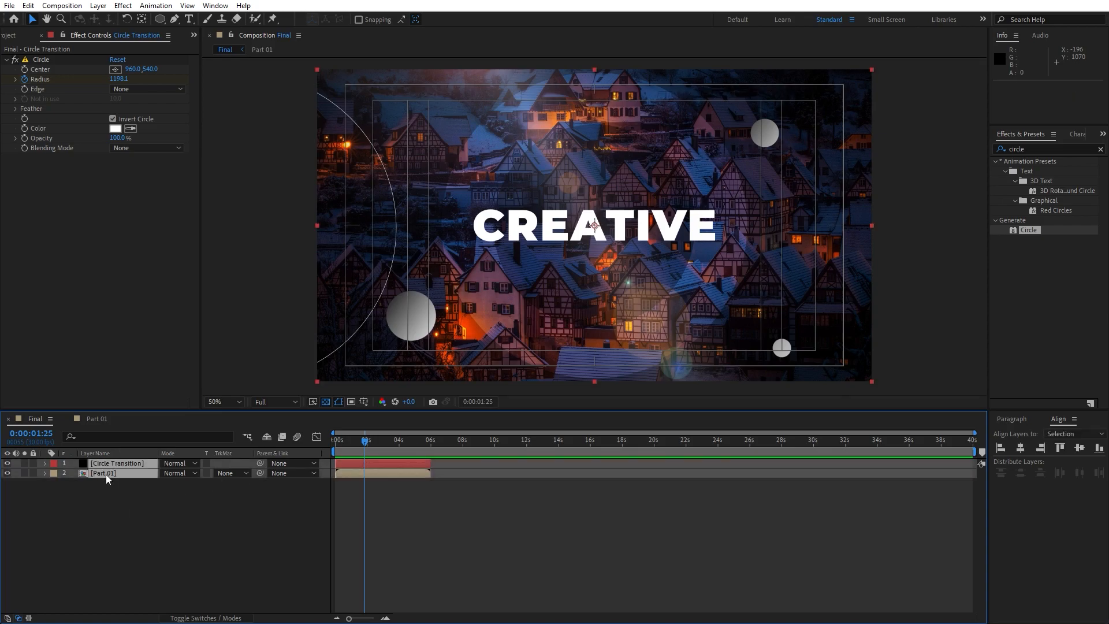
{"action": "right_click", "coordinate": [104, 473]}
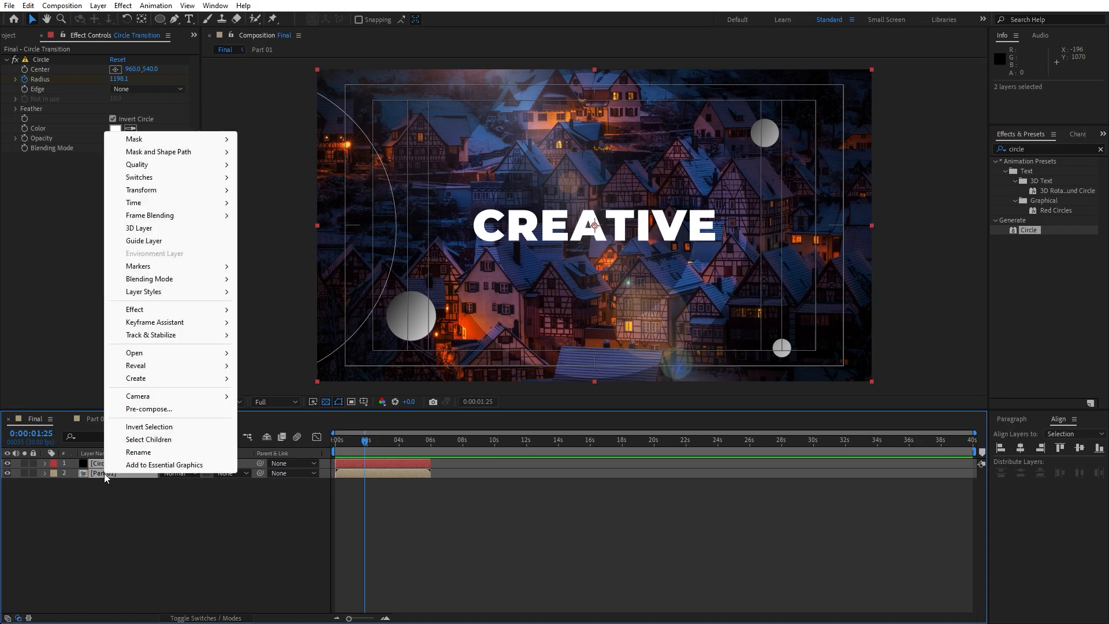
{"action": "left_click", "coordinate": [179, 409]}
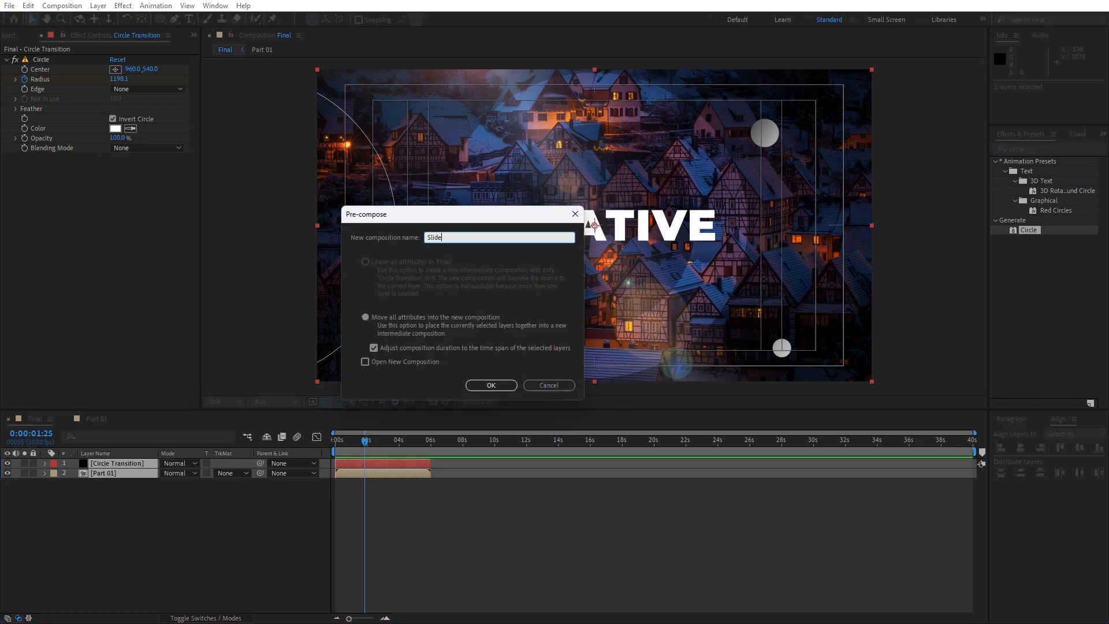
{"action": "left_click", "coordinate": [492, 385]}
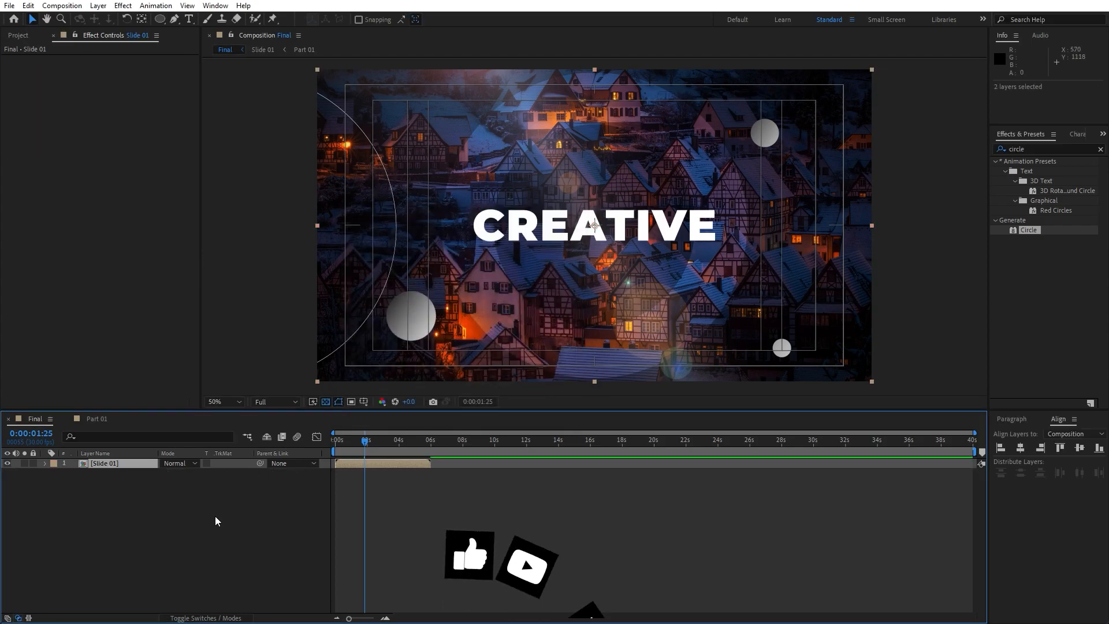
Set the Slide 01 layer's label color to Purple and duplicate the layer in the Final composition
{"action": "left_click", "coordinate": [54, 464]}
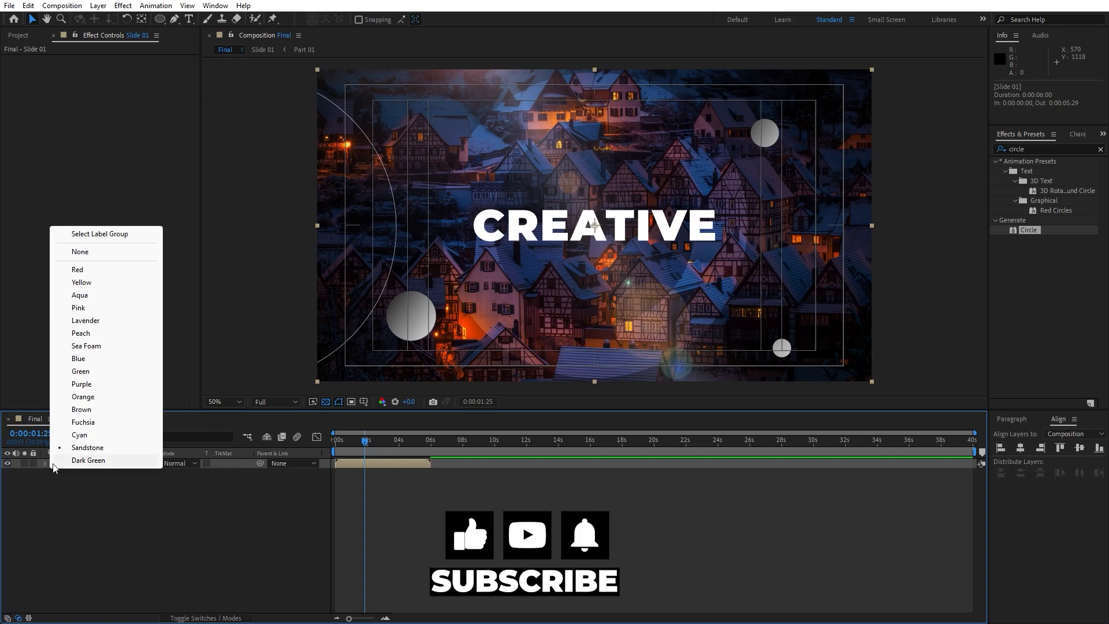
{"action": "left_click", "coordinate": [81, 384]}
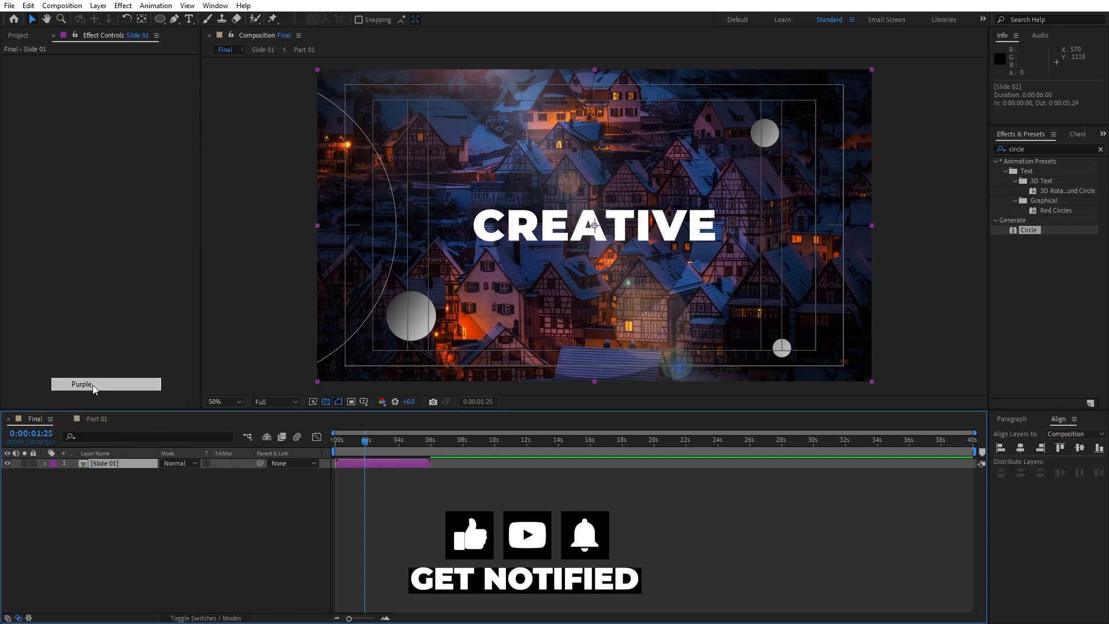
{"action": "left_click", "coordinate": [52, 35]}
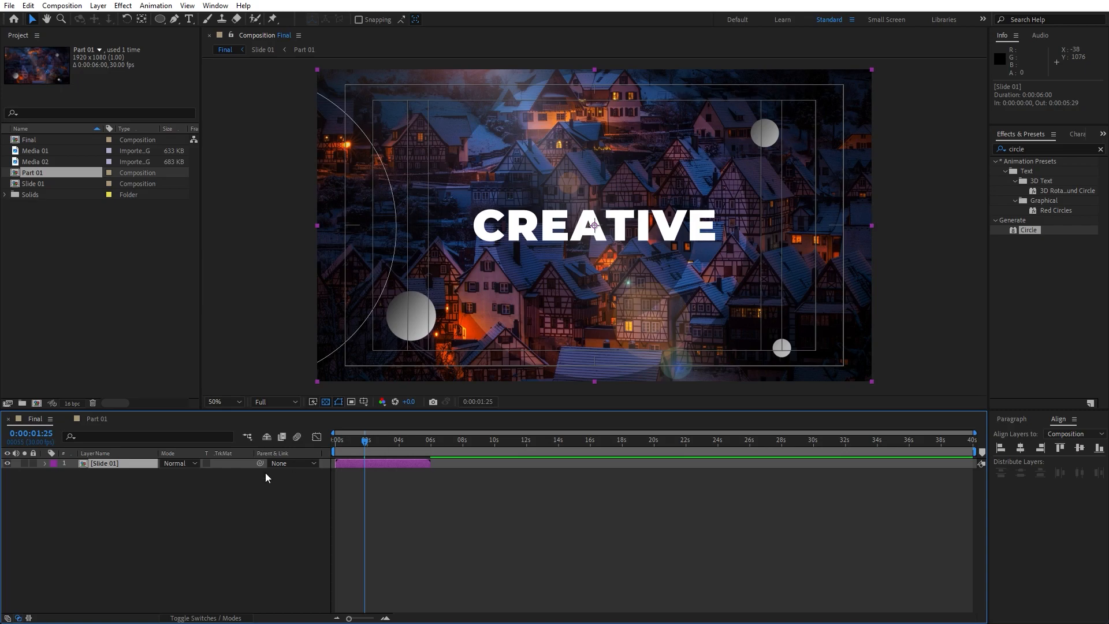
{"action": "left_click", "coordinate": [126, 487]}
{"action": "left_click", "coordinate": [114, 464]}
{"action": "key", "text": "ctrl+d"}
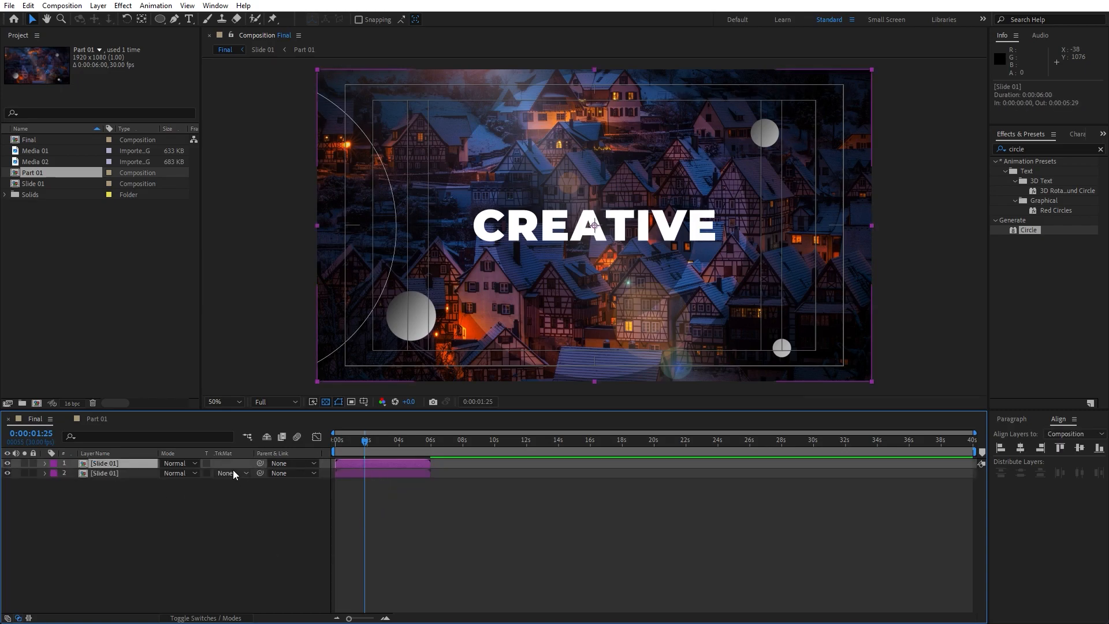
Shift the upper Slide 01 layer in the Final composition so it starts at about 4 seconds, overlapping the first slide's end
{"action": "left_click_drag", "start_coordinate": [356, 464], "coordinate": [421, 462]}
{"action": "double_click", "coordinate": [422, 462]}
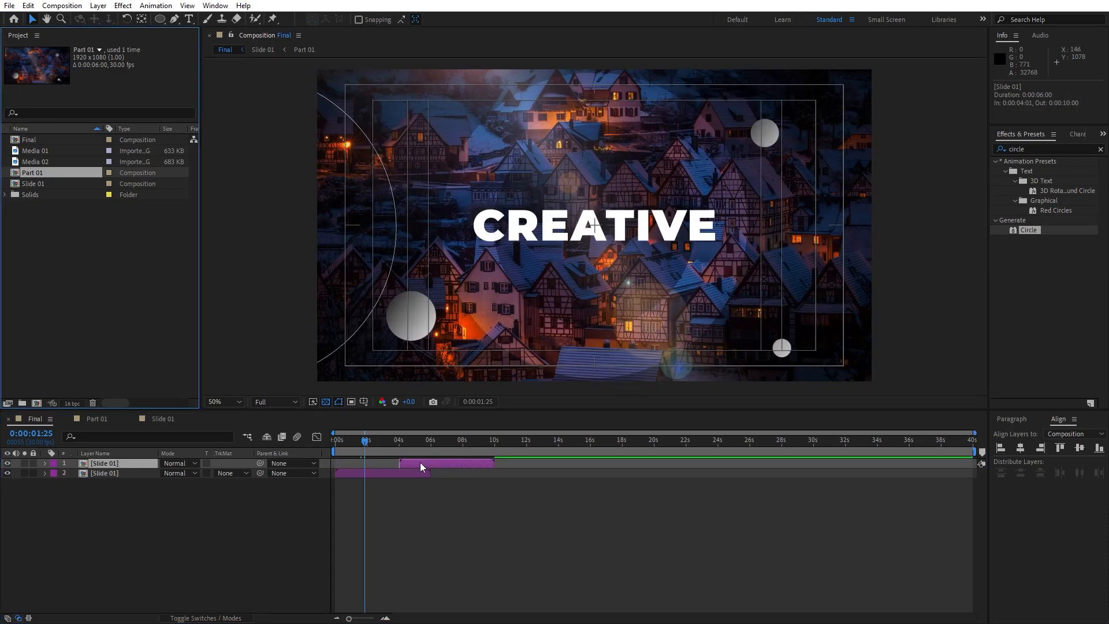
Duplicate the Slide 01 and Part 01 compositions in the project, and replace the upper Slide 01 layer in Final with Slide 02
{"action": "left_click", "coordinate": [46, 185]}
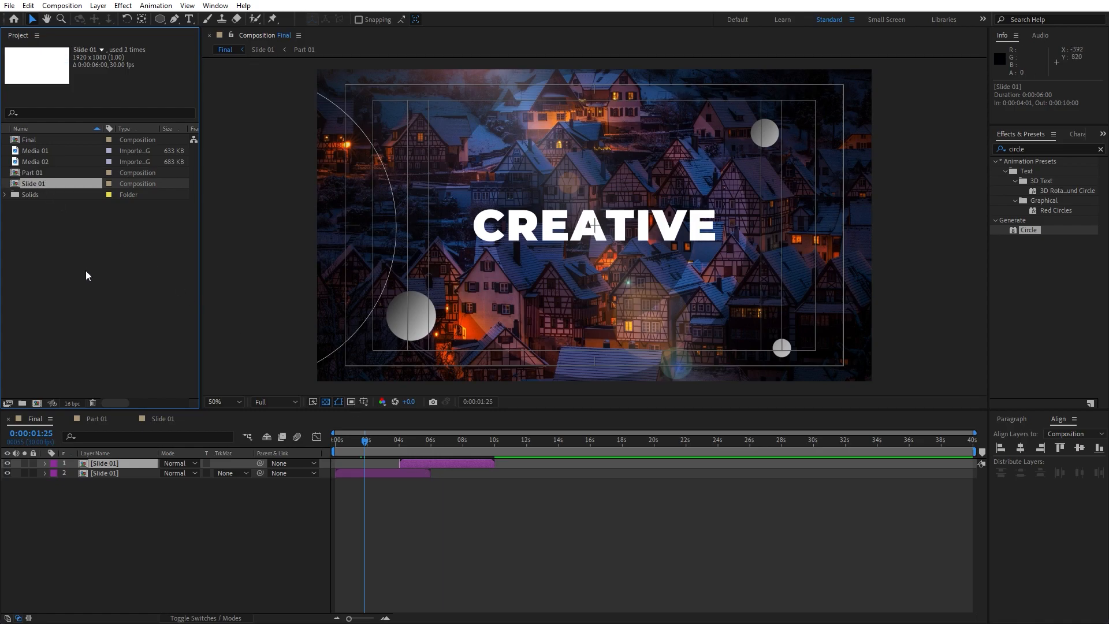
{"action": "key", "text": "ctrl+d"}
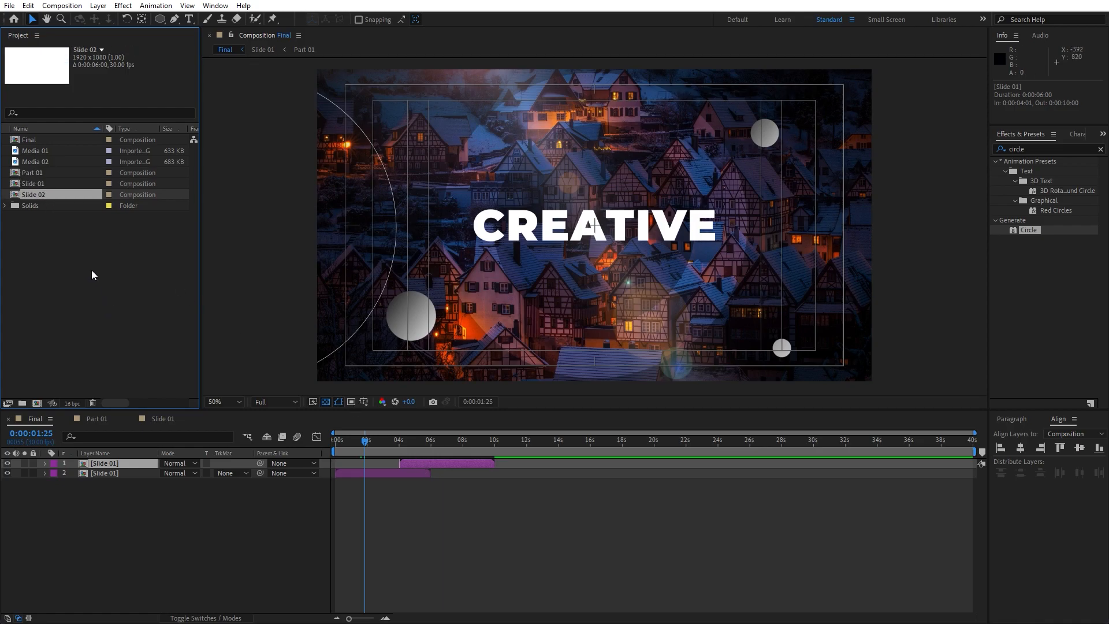
{"action": "left_click", "coordinate": [44, 174]}
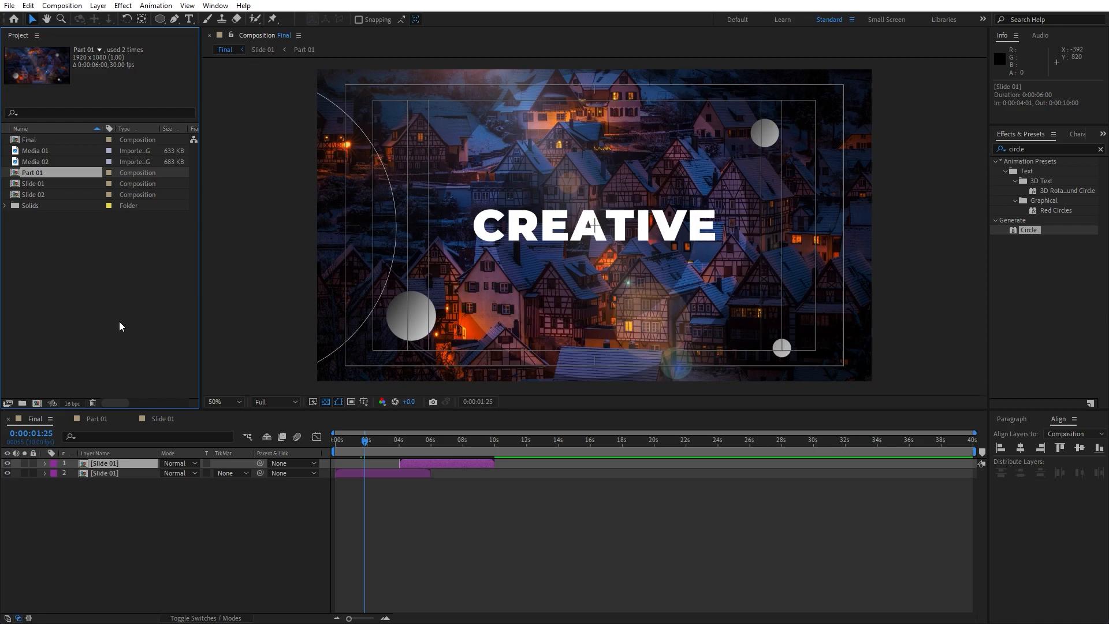
{"action": "key", "text": "ctrl+d"}
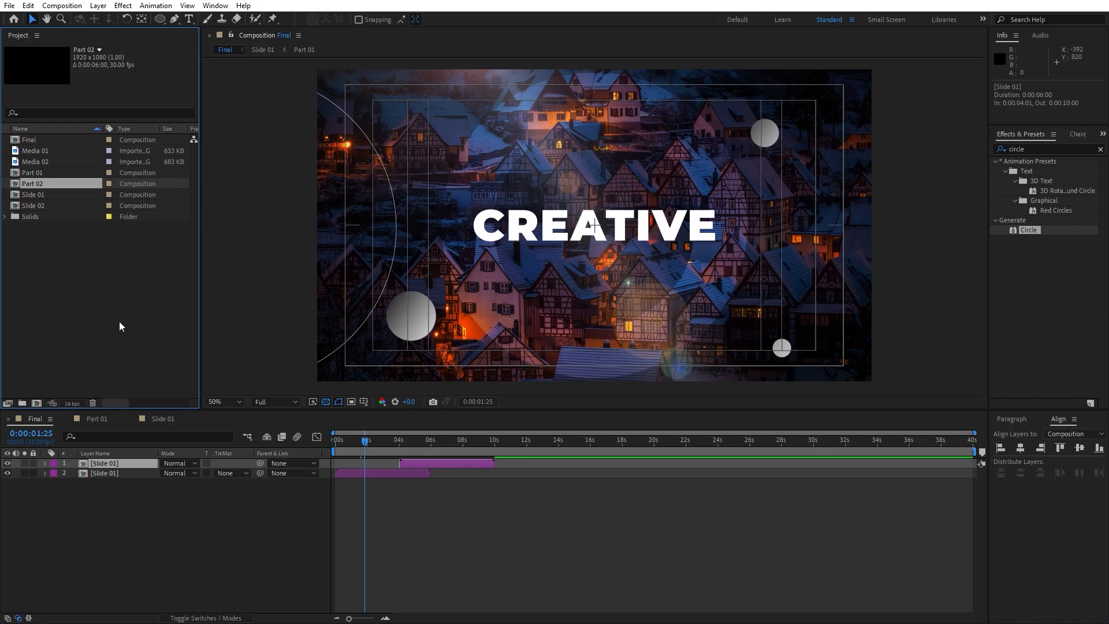
{"action": "left_click", "coordinate": [38, 206]}
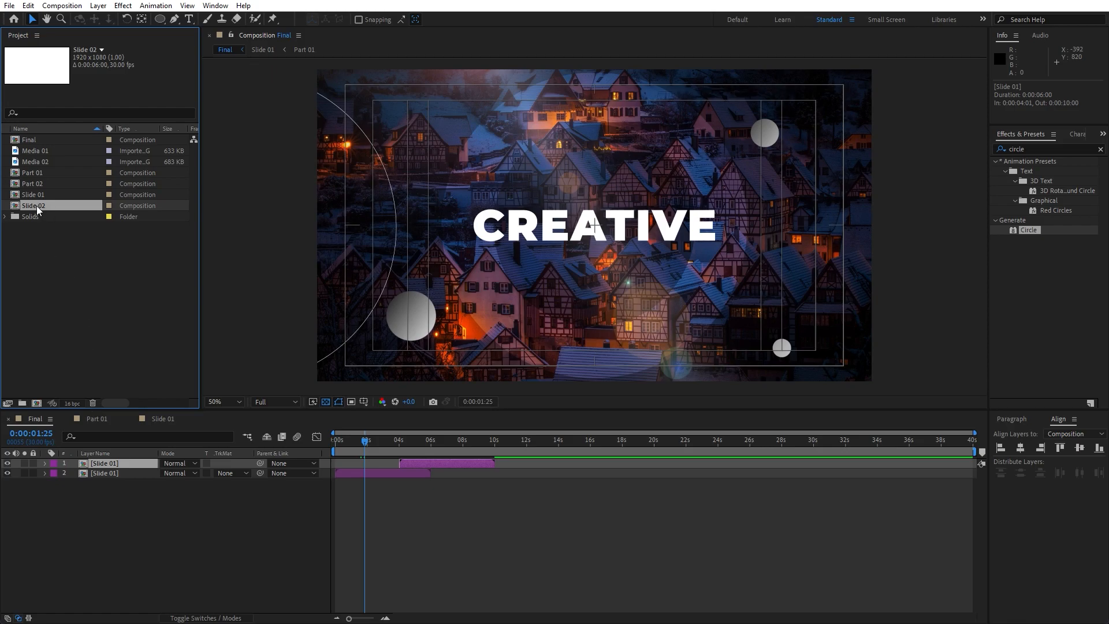
{"action": "left_click_drag", "start_coordinate": [36, 205], "coordinate": [112, 465]}
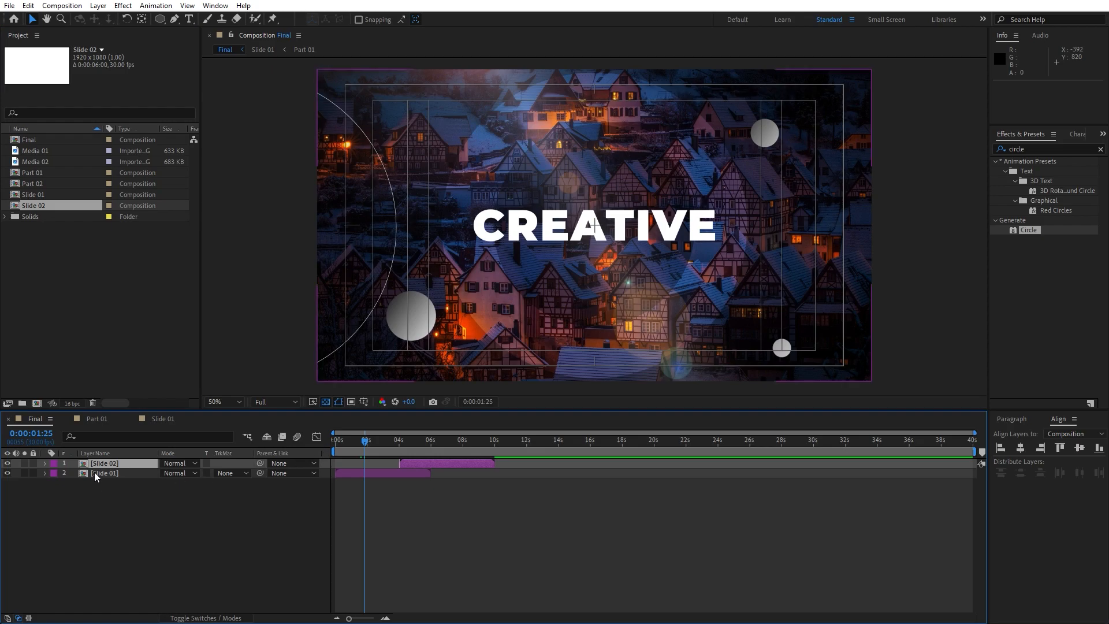
Open the Slide 02 composition and replace its Part 01 layer with the Part 02 composition
{"action": "double_click", "coordinate": [102, 464]}
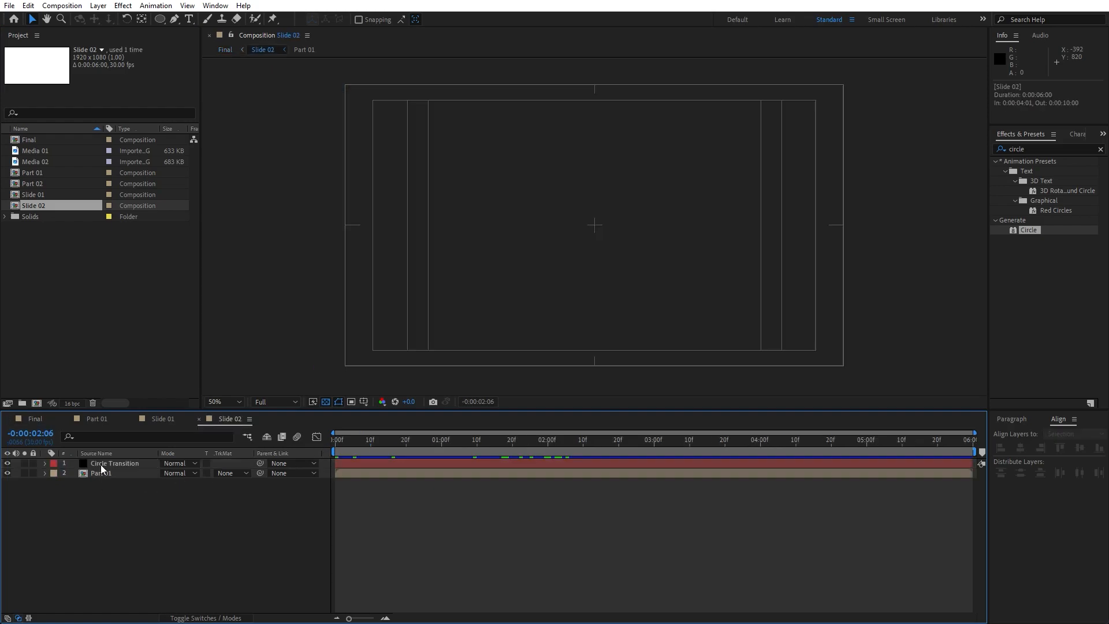
{"action": "left_click", "coordinate": [106, 474]}
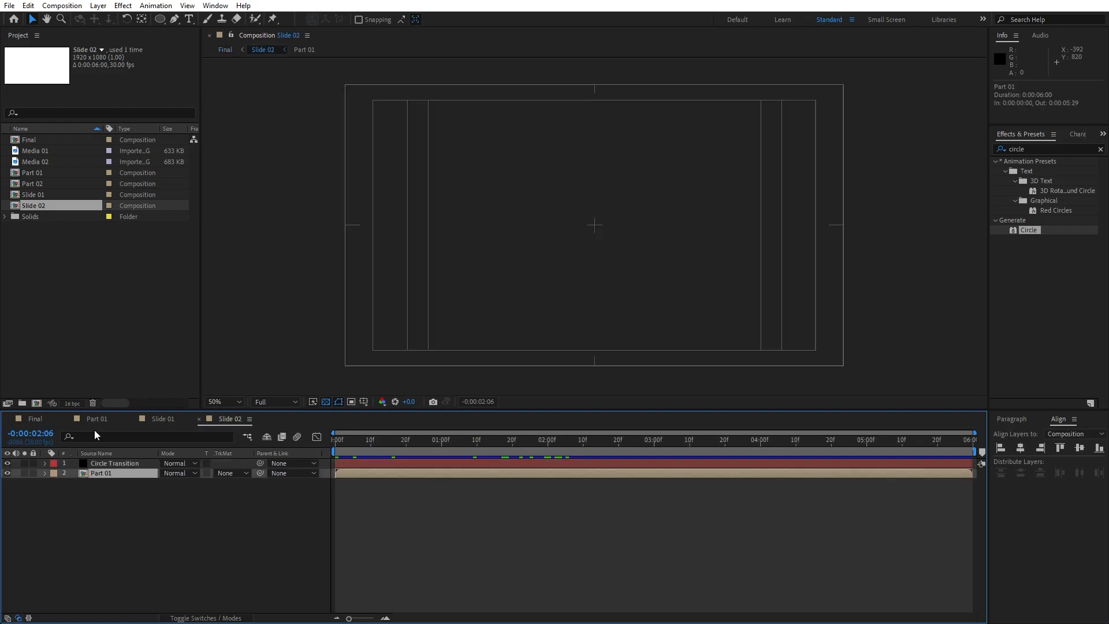
{"action": "left_click", "coordinate": [36, 184]}
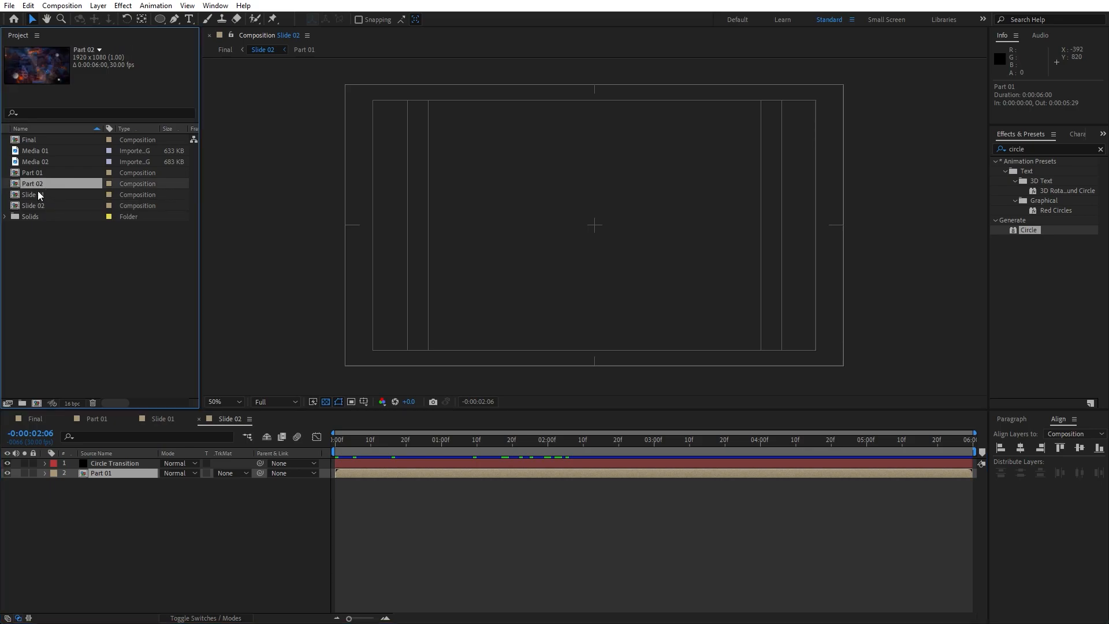
{"action": "left_click_drag", "start_coordinate": [34, 184], "coordinate": [116, 472]}
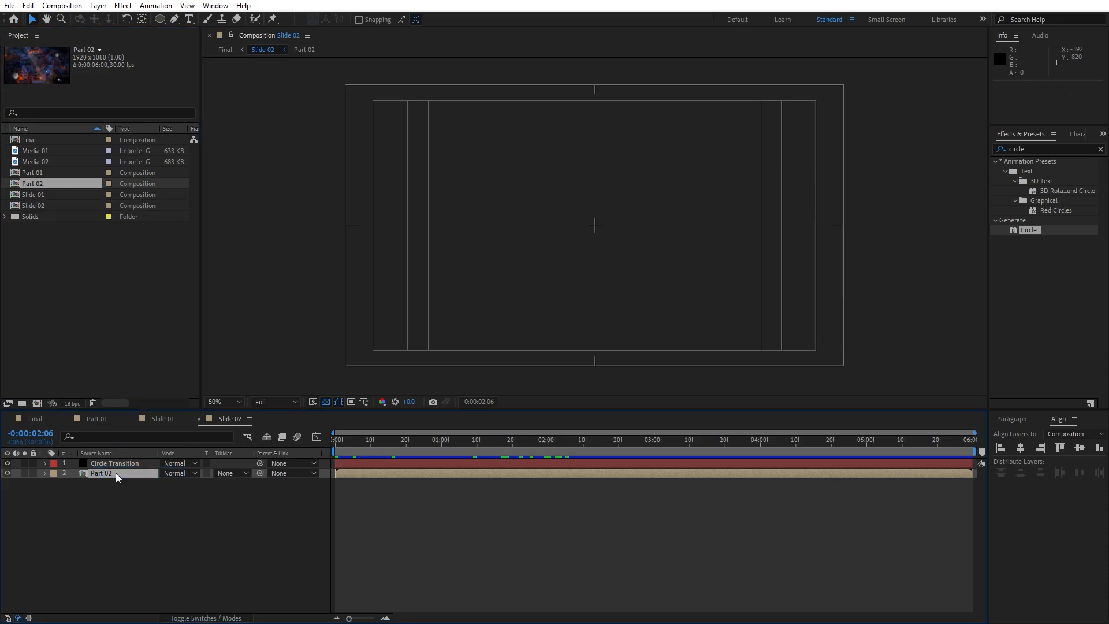
{"action": "left_click", "coordinate": [341, 441]}
{"action": "key", "text": "space"}
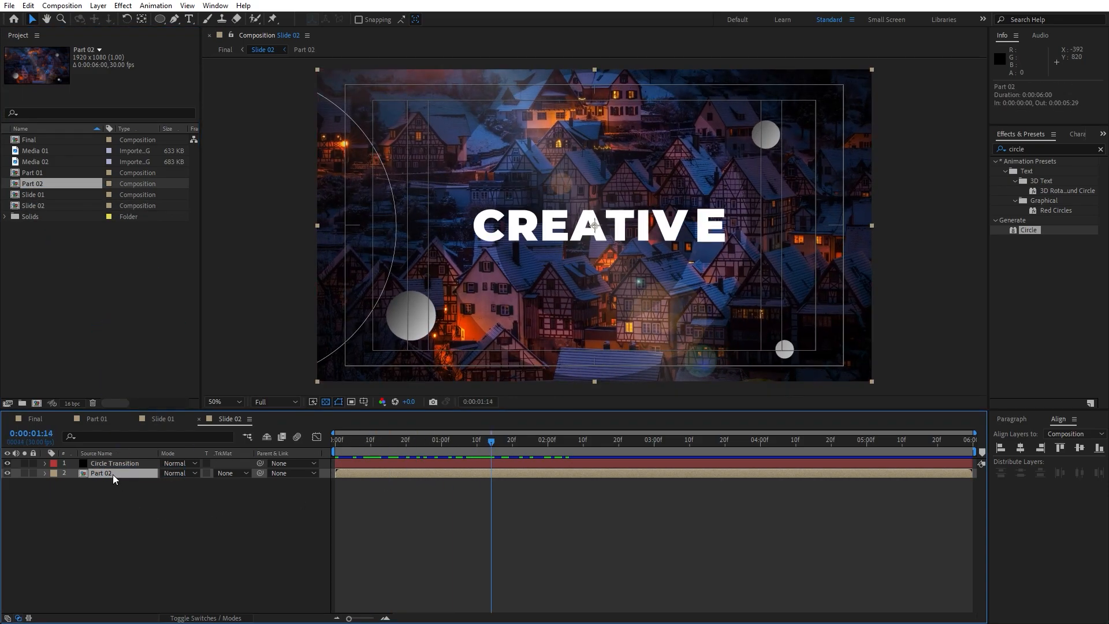
Open the Part 02 composition and replace its Media 01 background layer with the Media 02 image
{"action": "double_click", "coordinate": [112, 473]}
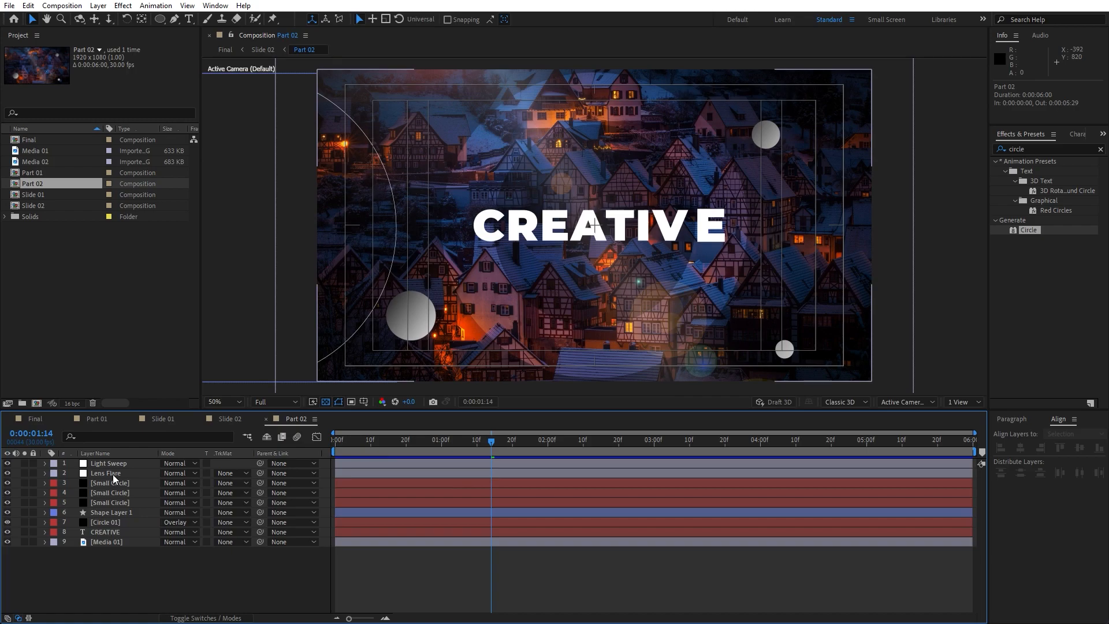
{"action": "left_click", "coordinate": [105, 543]}
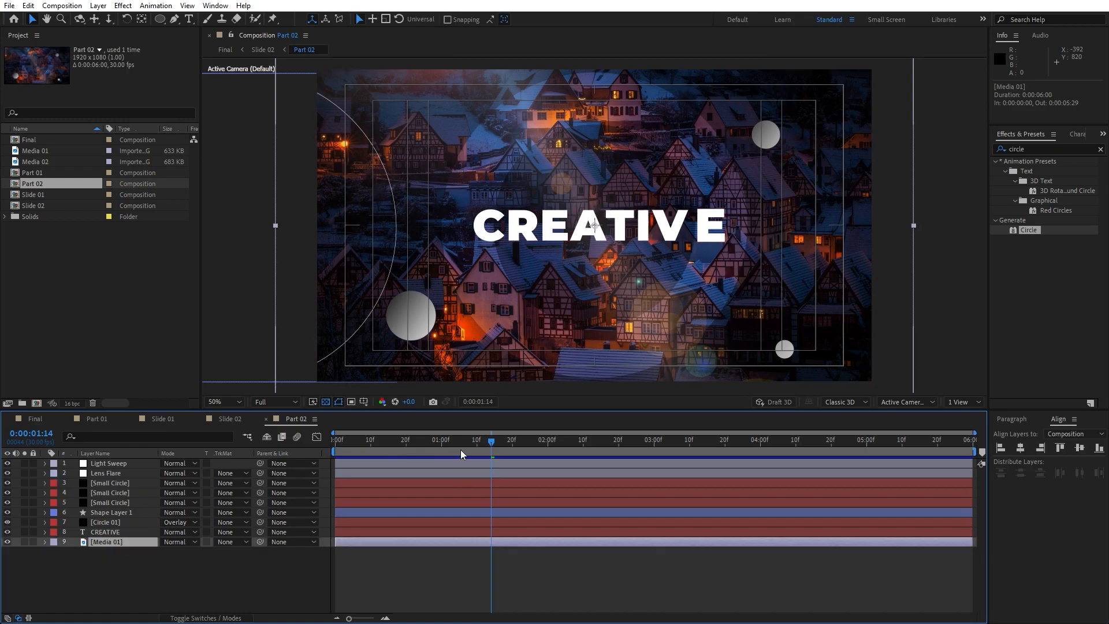
{"action": "left_click", "coordinate": [55, 162]}
{"action": "left_click_drag", "start_coordinate": [45, 164], "coordinate": [134, 542]}
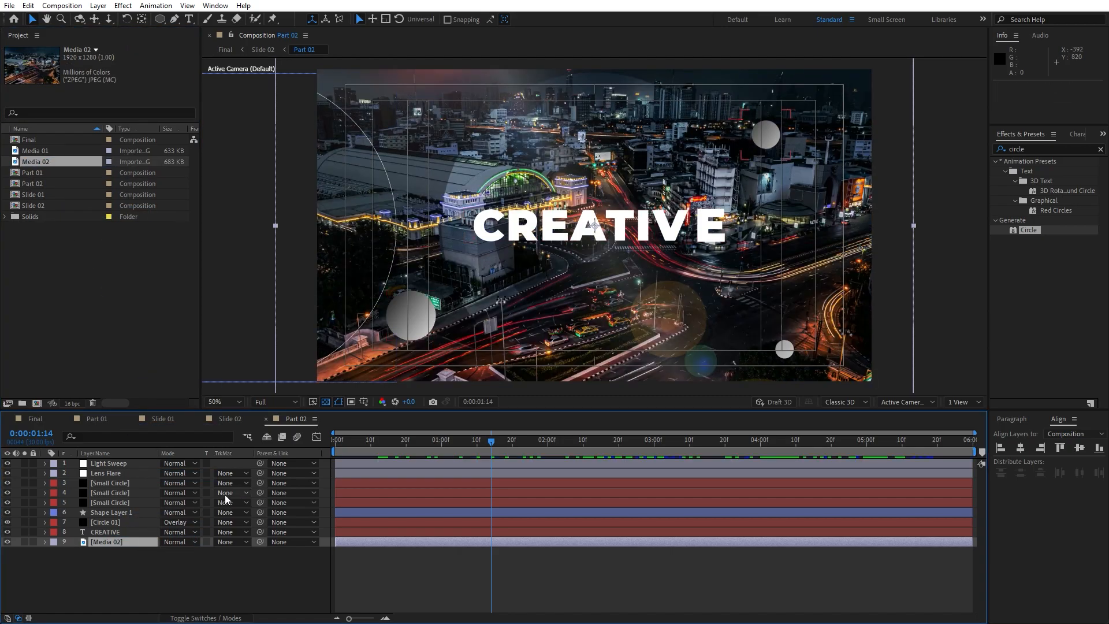
{"action": "left_click_drag", "start_coordinate": [380, 453], "coordinate": [473, 444]}
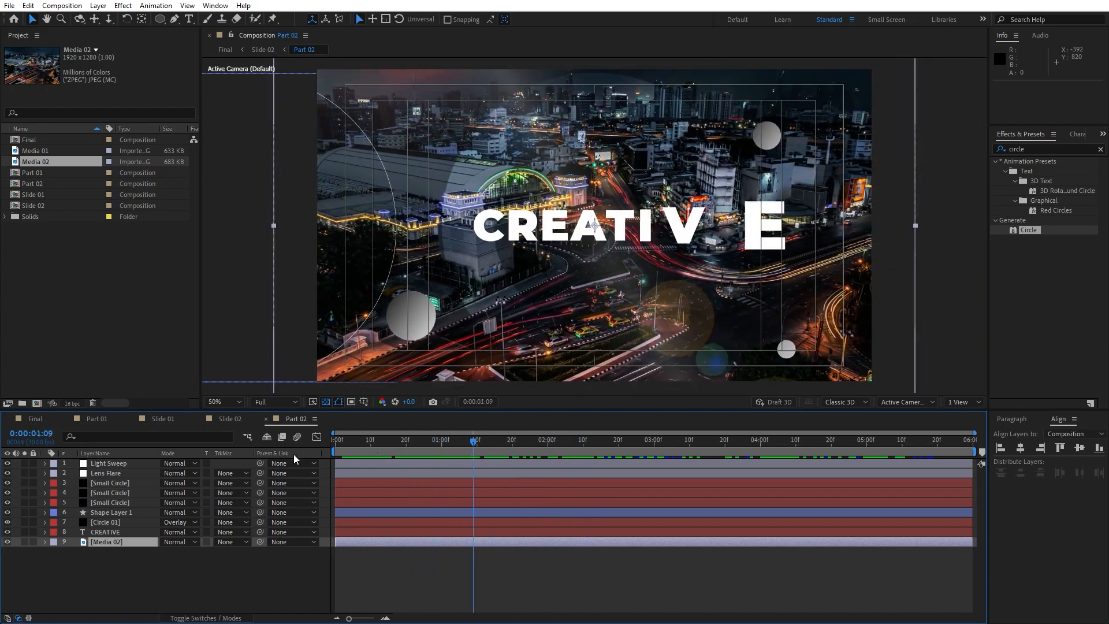
Preview the Final composition, checking the transition from Slide 01 to Slide 02 and the new background image
{"action": "left_click", "coordinate": [35, 419]}
{"action": "left_click_drag", "start_coordinate": [384, 441], "coordinate": [362, 449]}
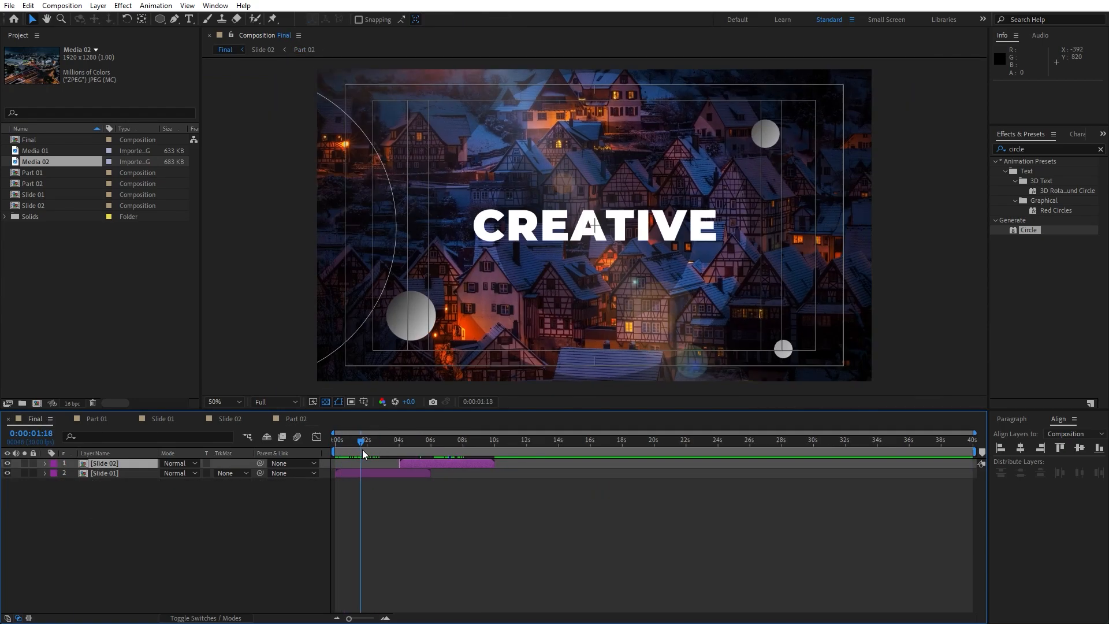
{"action": "key", "text": "space"}
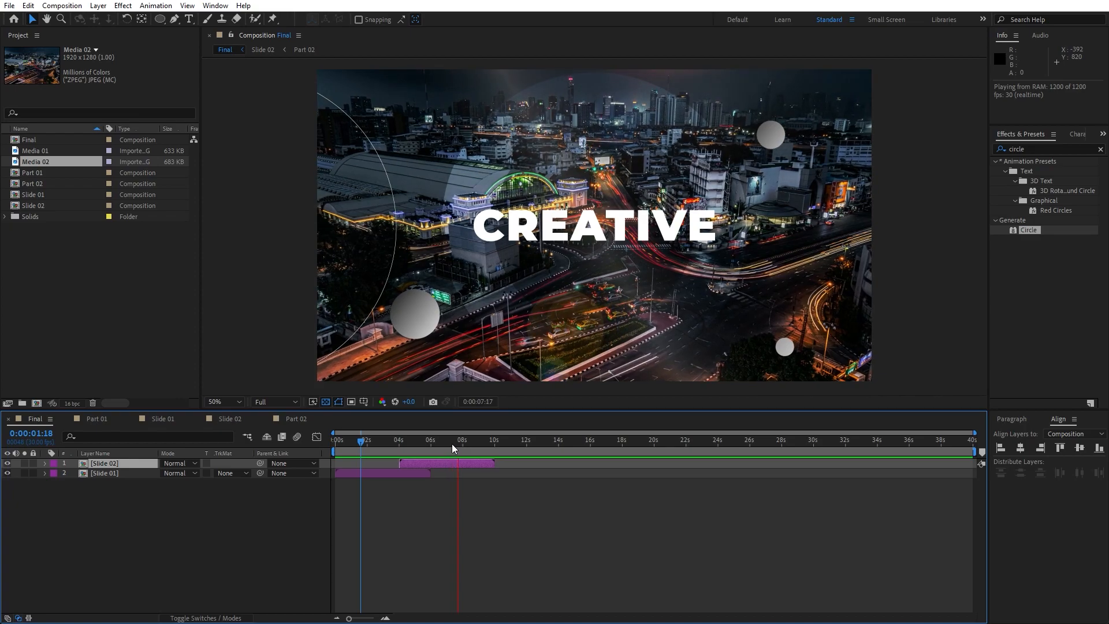
{"action": "key", "text": "space"}
{"action": "left_click_drag", "start_coordinate": [365, 445], "coordinate": [421, 445]}
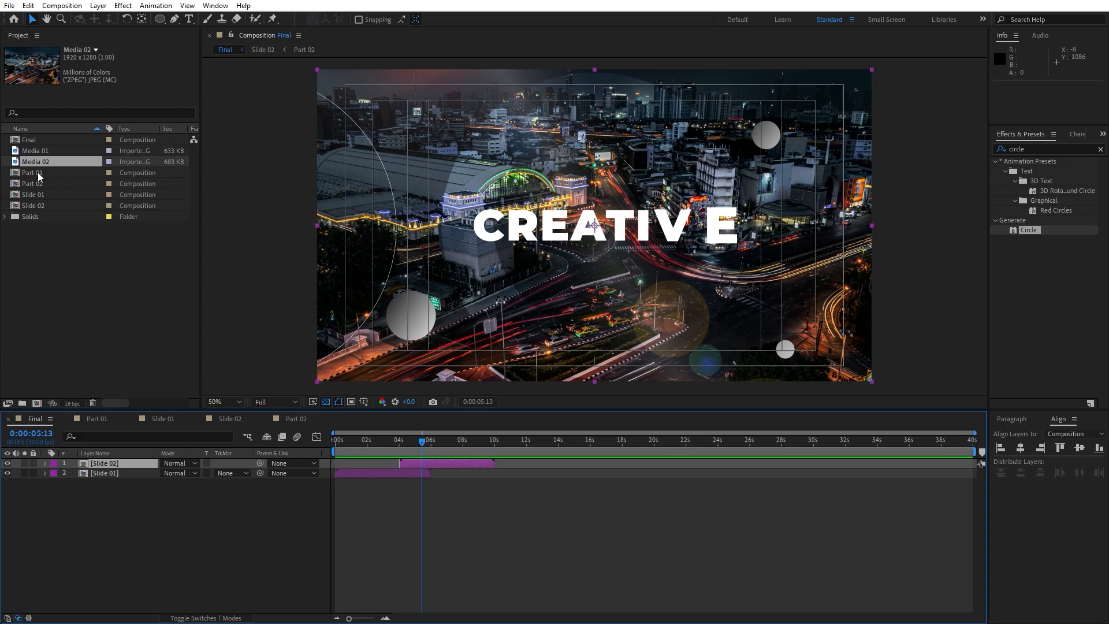
Open Part 02 through the Slide 02 composition and change its CREATIVE title text to MODERN
{"action": "double_click", "coordinate": [107, 464]}
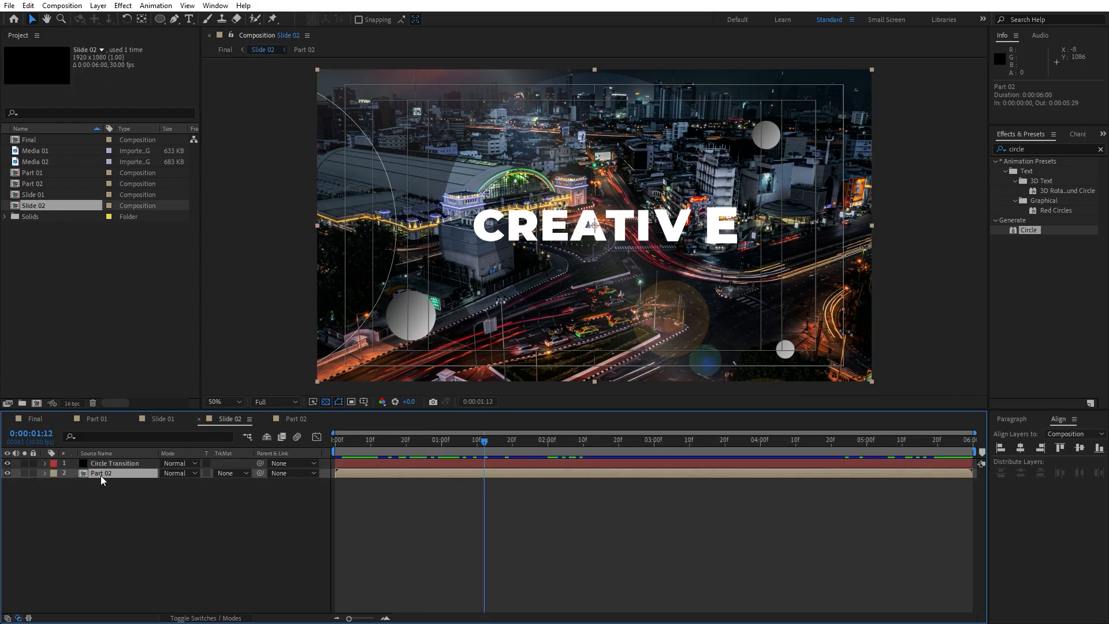
{"action": "double_click", "coordinate": [101, 474]}
{"action": "left_click", "coordinate": [457, 442]}
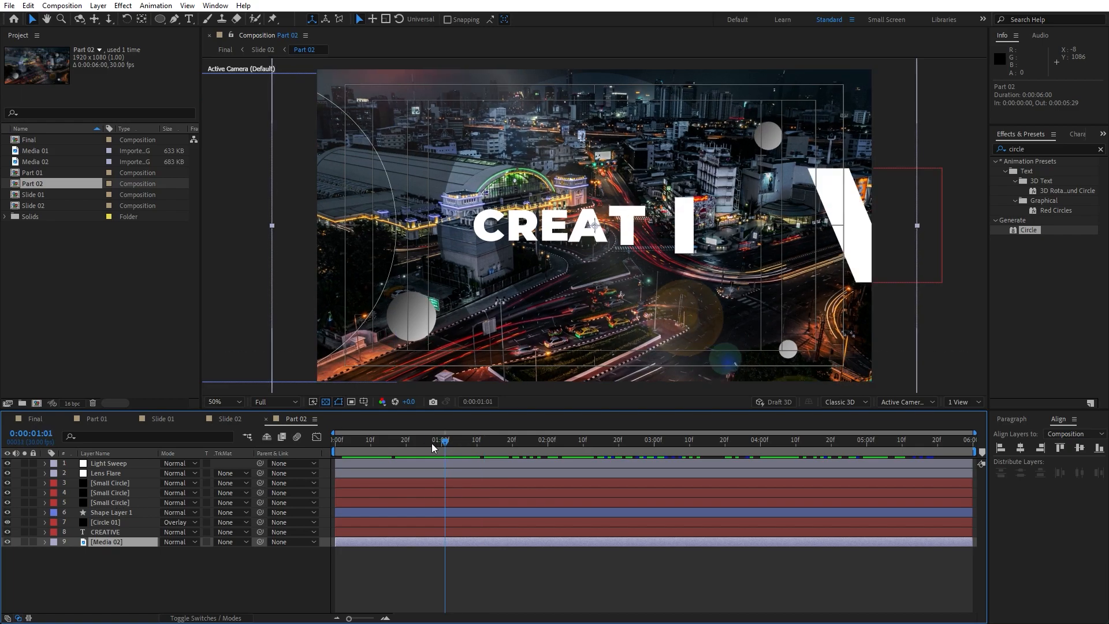
{"action": "left_click_drag", "start_coordinate": [460, 446], "coordinate": [474, 444]}
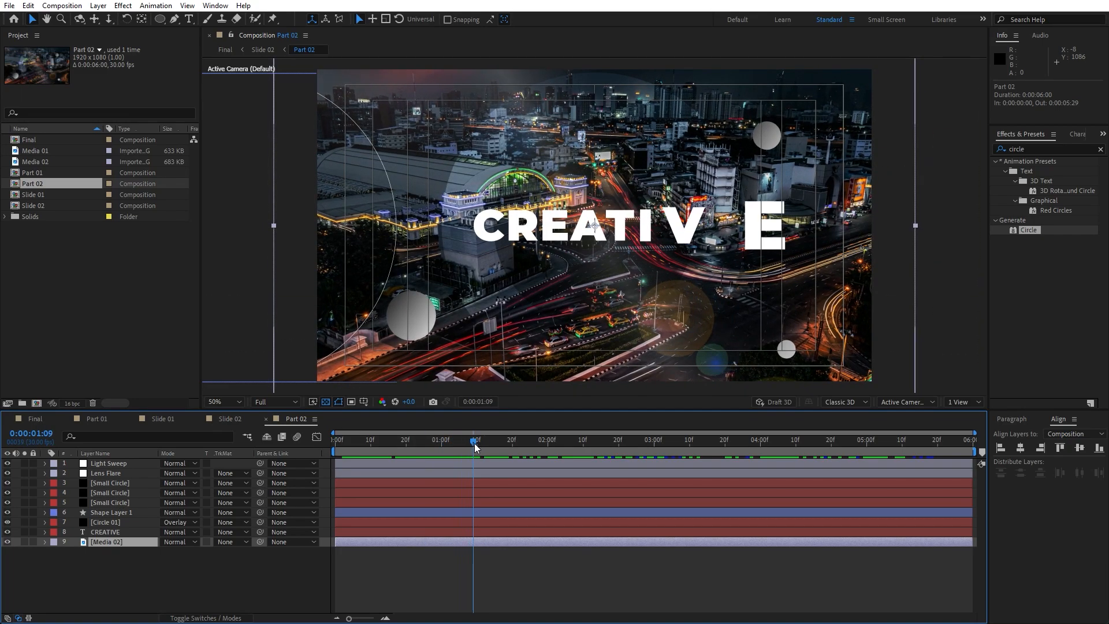
{"action": "double_click", "coordinate": [114, 533]}
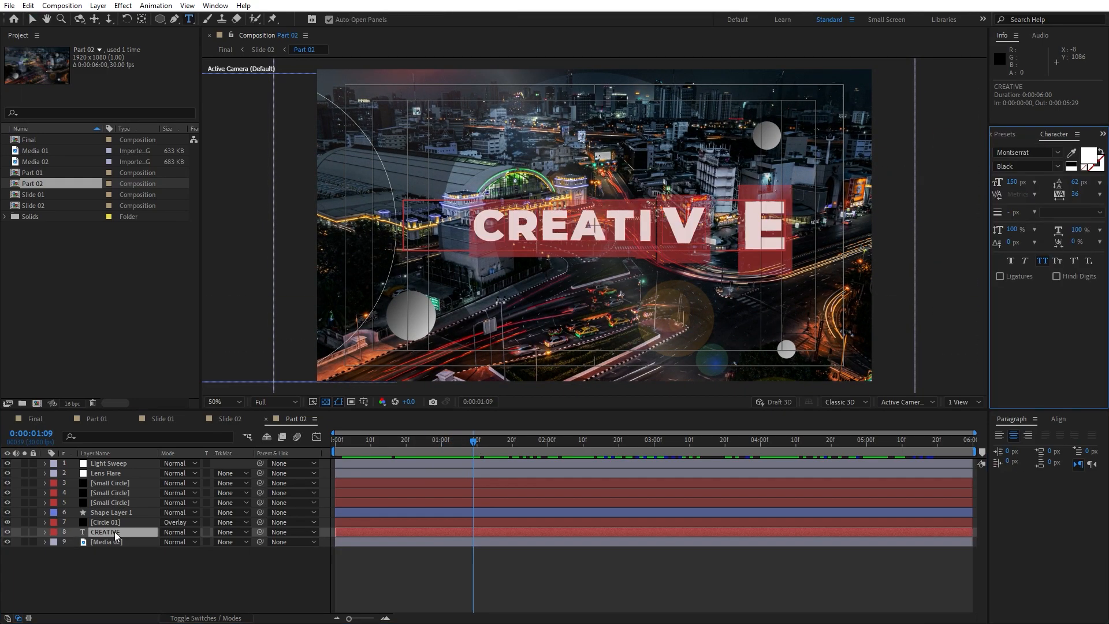
{"action": "type", "text": "MODERN"}
{"action": "key", "text": "BackSpace"}
{"action": "type", "text": "RN"}
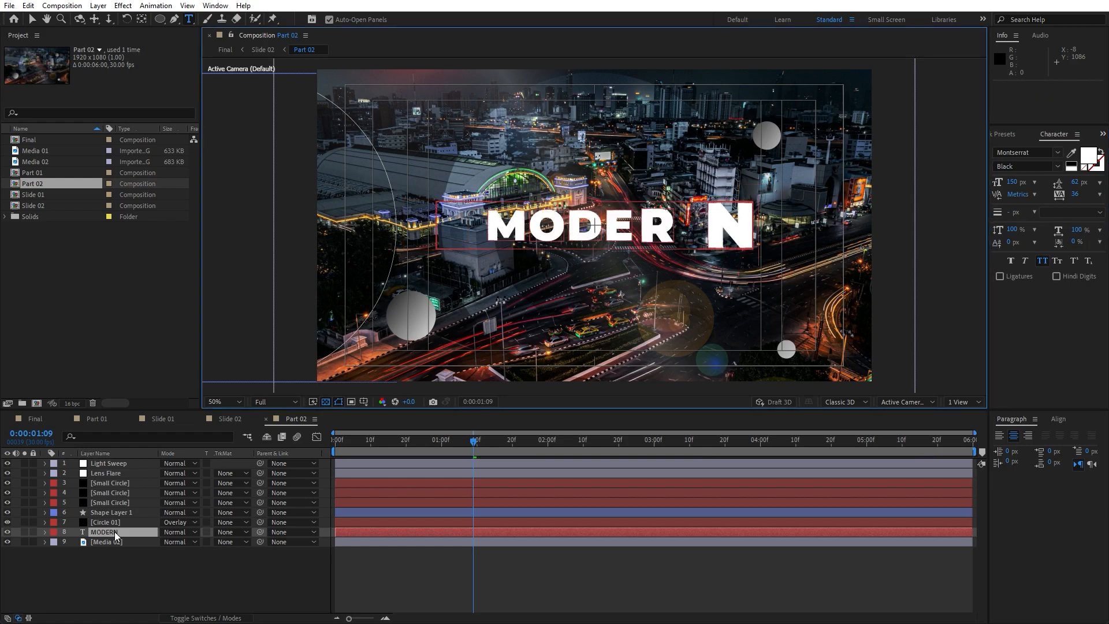
{"action": "left_click", "coordinate": [128, 569]}
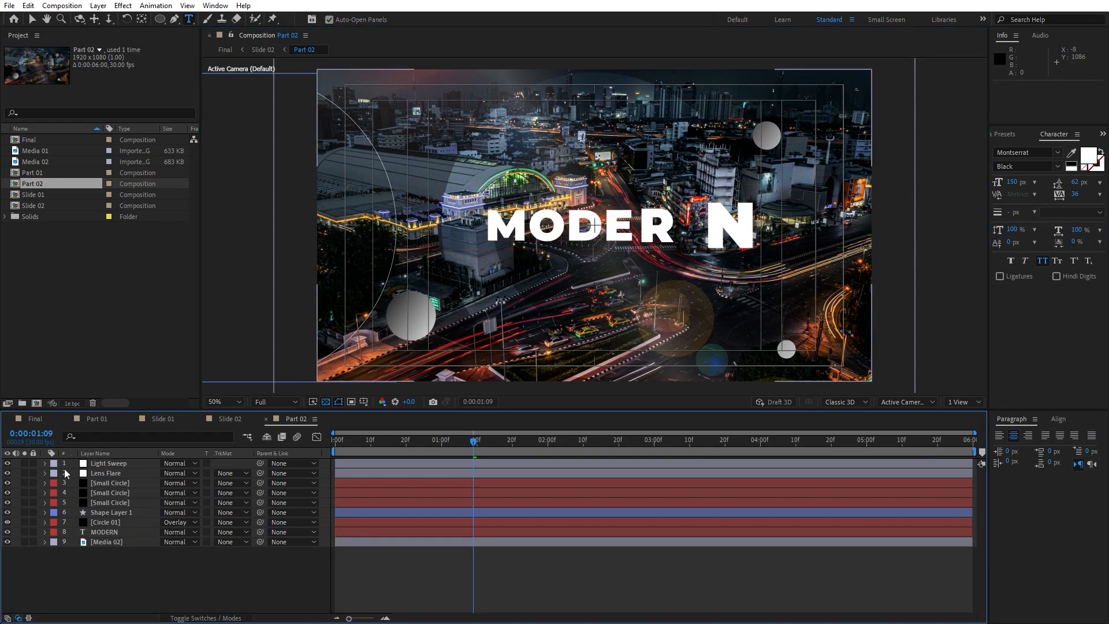
Play back the Final composition to review both slides with their titles, images and circle transitions
{"action": "left_click", "coordinate": [36, 418]}
{"action": "left_click", "coordinate": [374, 445]}
{"action": "left_click_drag", "start_coordinate": [368, 445], "coordinate": [341, 442]}
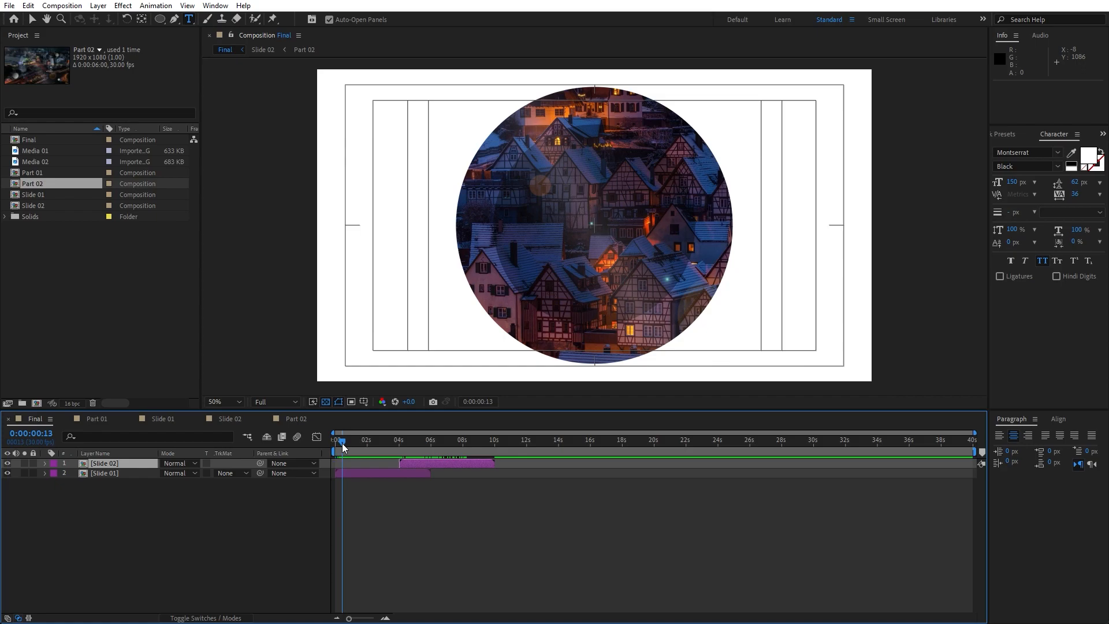
{"action": "key", "text": "space"}
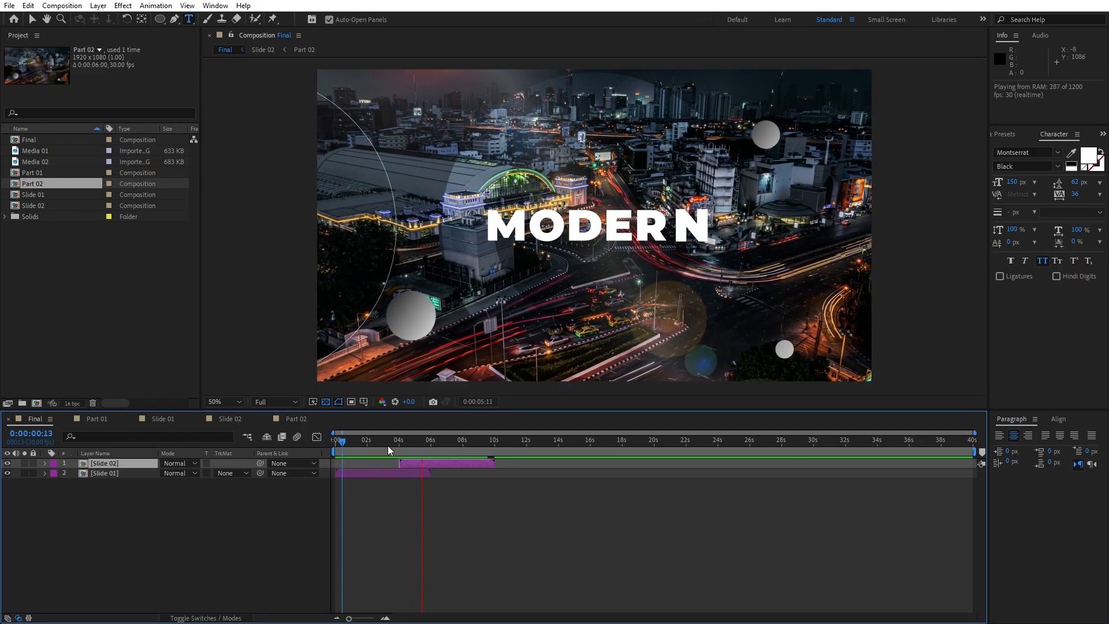
{"action": "left_click", "coordinate": [388, 445]}
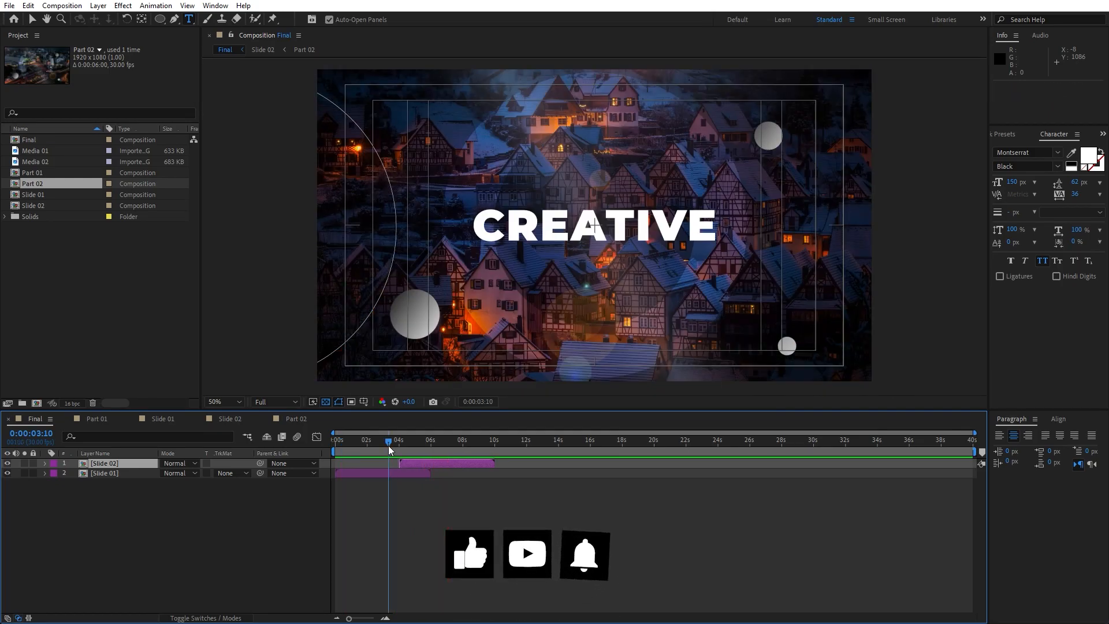
{"action": "left_click_drag", "start_coordinate": [388, 445], "coordinate": [370, 446]}
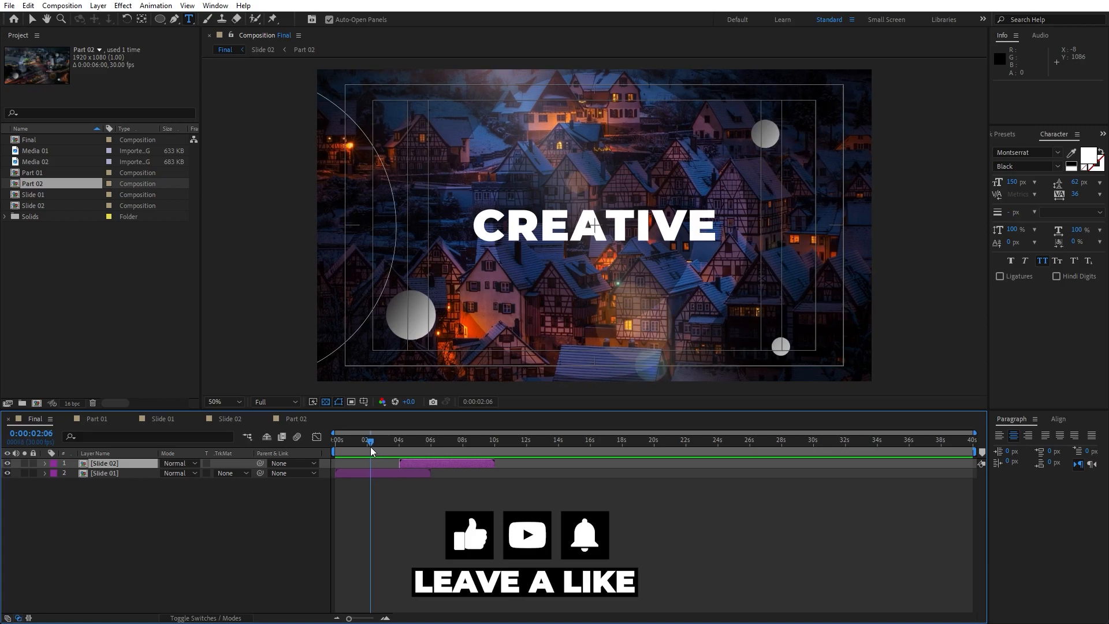
{"action": "key", "text": "space"}
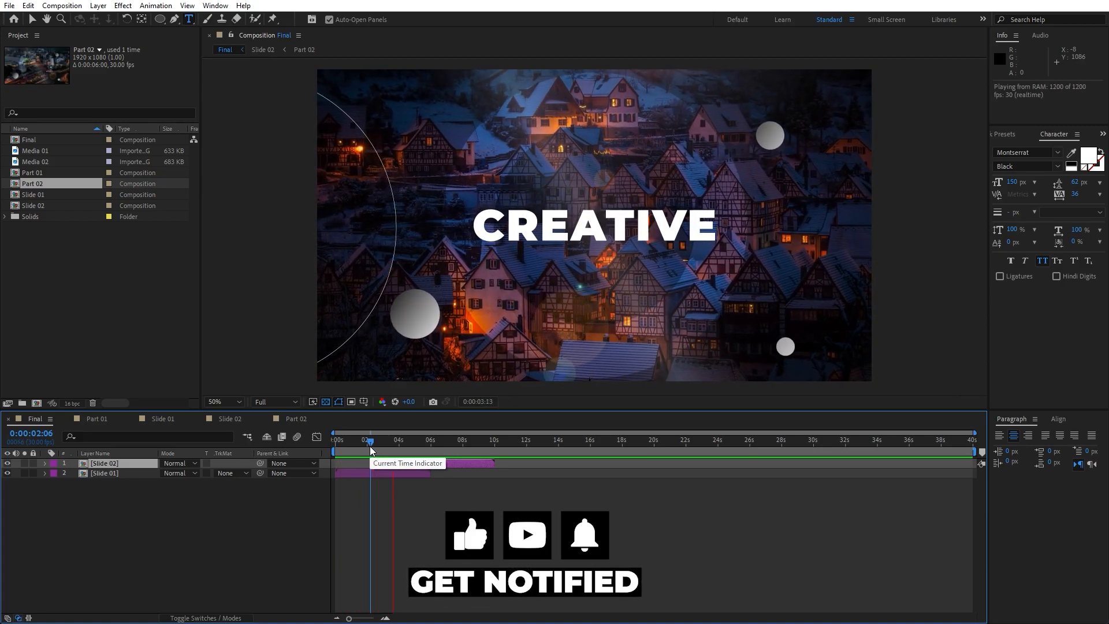
{"action": "mouse_move", "coordinate": [370, 445]}
{"action": "left_mouse_down"}
{"action": "mouse_move", "coordinate": [450, 442]}
{"action": "mouse_move", "coordinate": [342, 447]}
{"action": "mouse_move", "coordinate": [367, 447]}
{"action": "left_mouse_up"}
{"action": "key", "text": "space"}
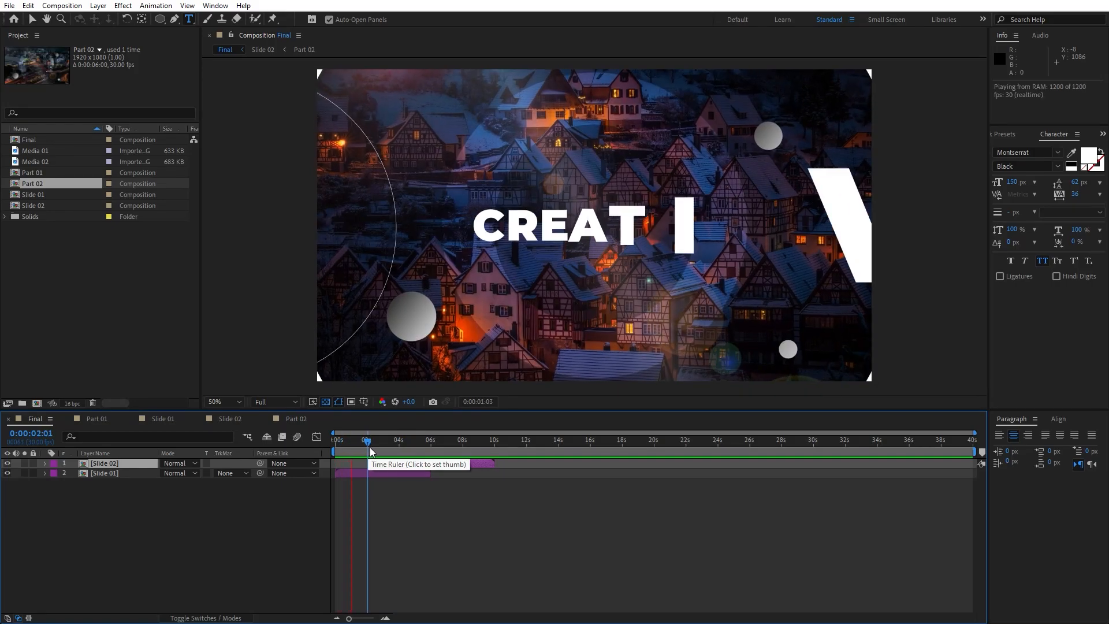